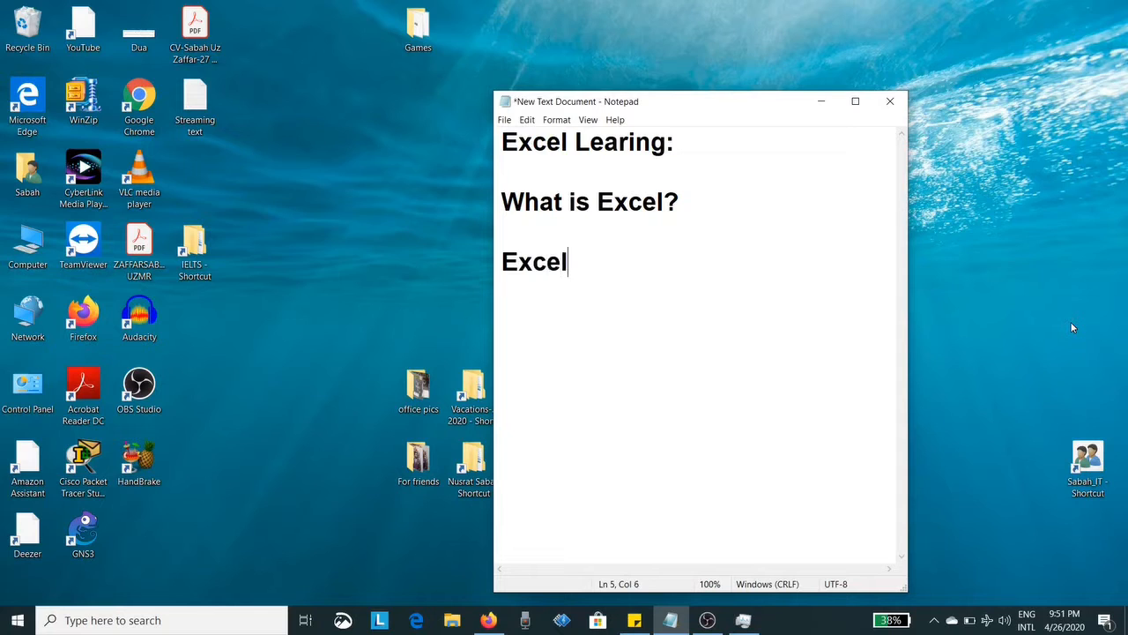
Complete the sentence under "What is Excel?" as "Excel is a software or a tool" and start a new line.
type("tw")
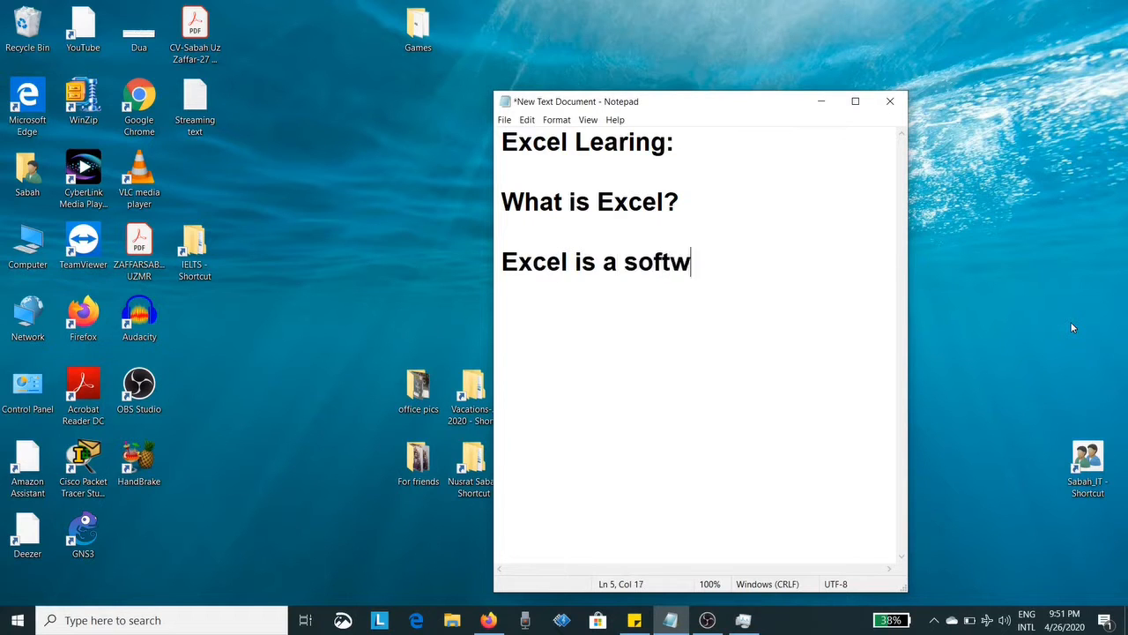
type("are or a tool")
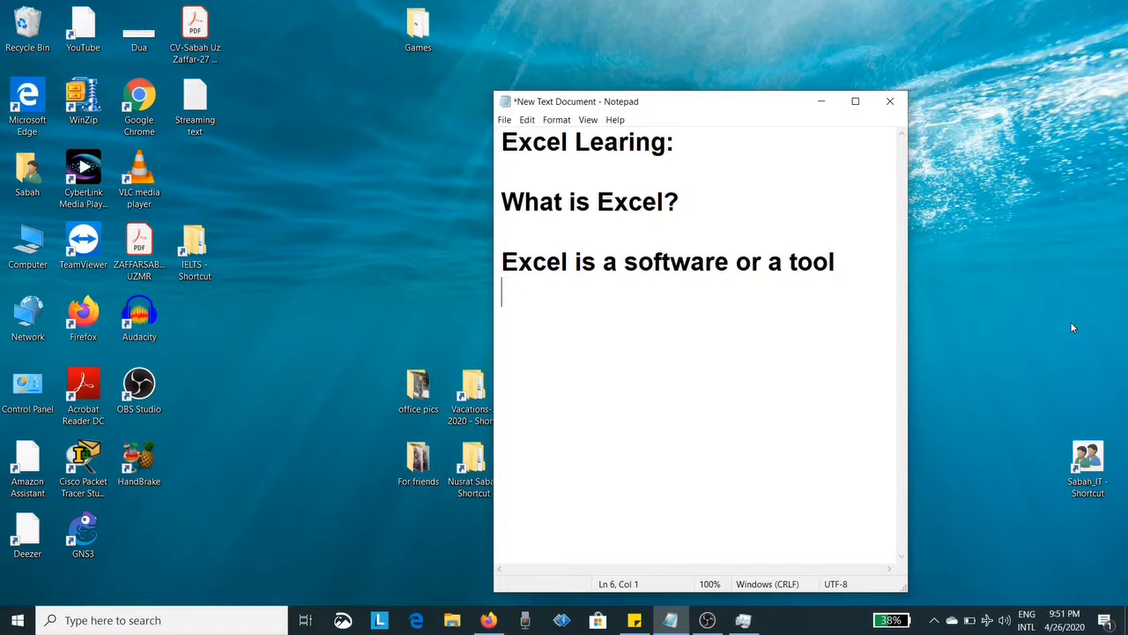
key("Return")
Continue the definition on a new line with "that helps students and professionals", correcting the misspelled words.
type("that ")
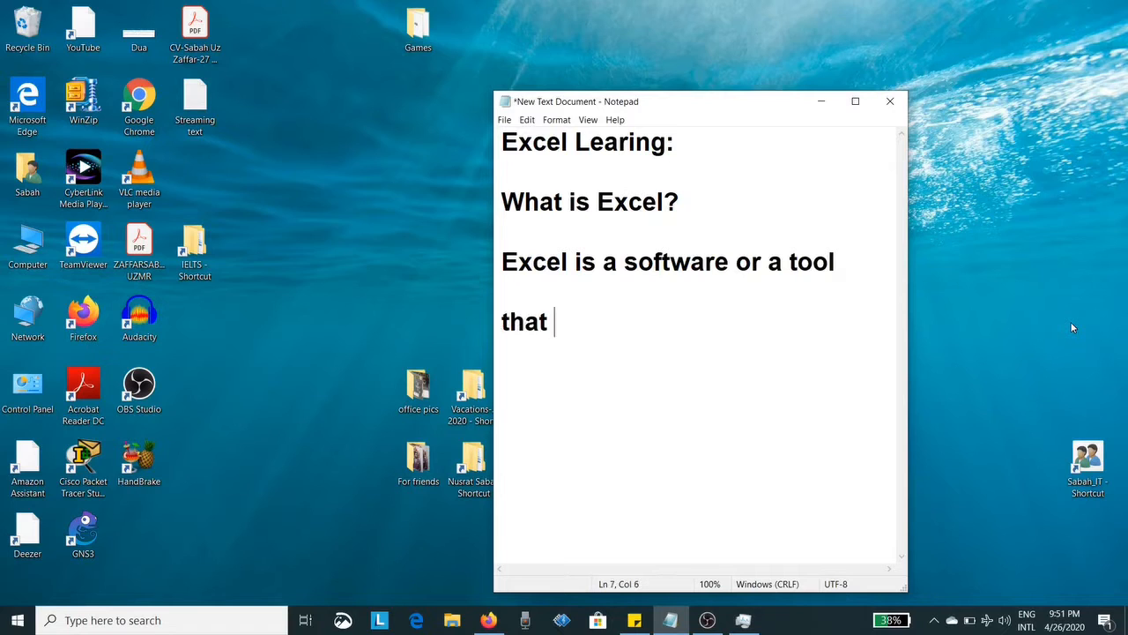
type("helps studends an")
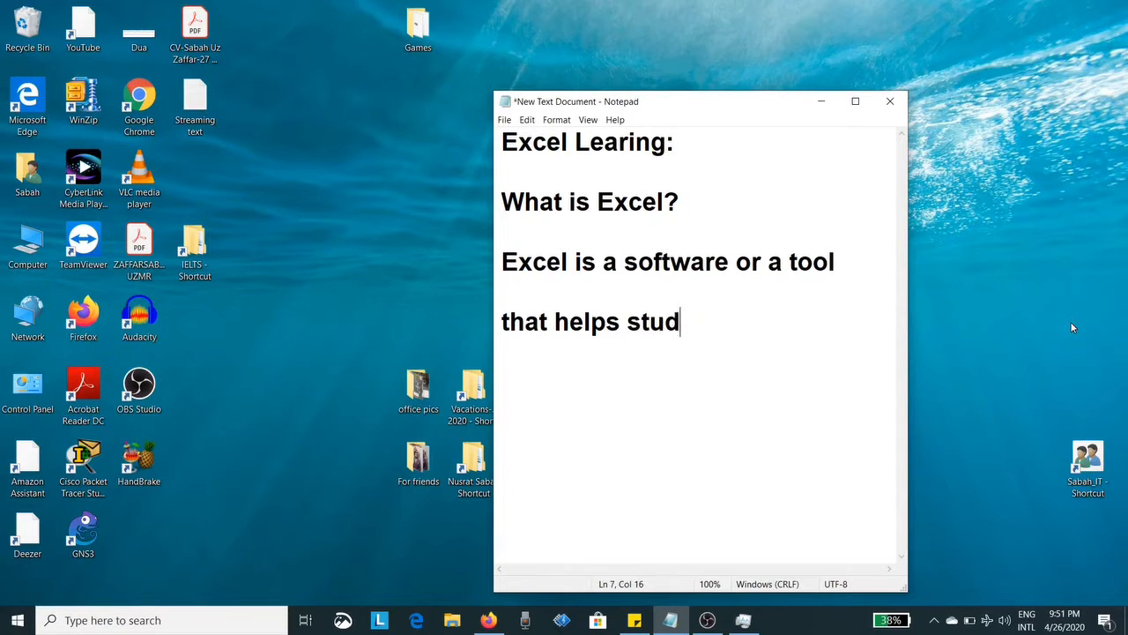
key("BackSpace")
key("BackSpace")
key("BackSpace")
key("BackSpace")
key("BackSpace")
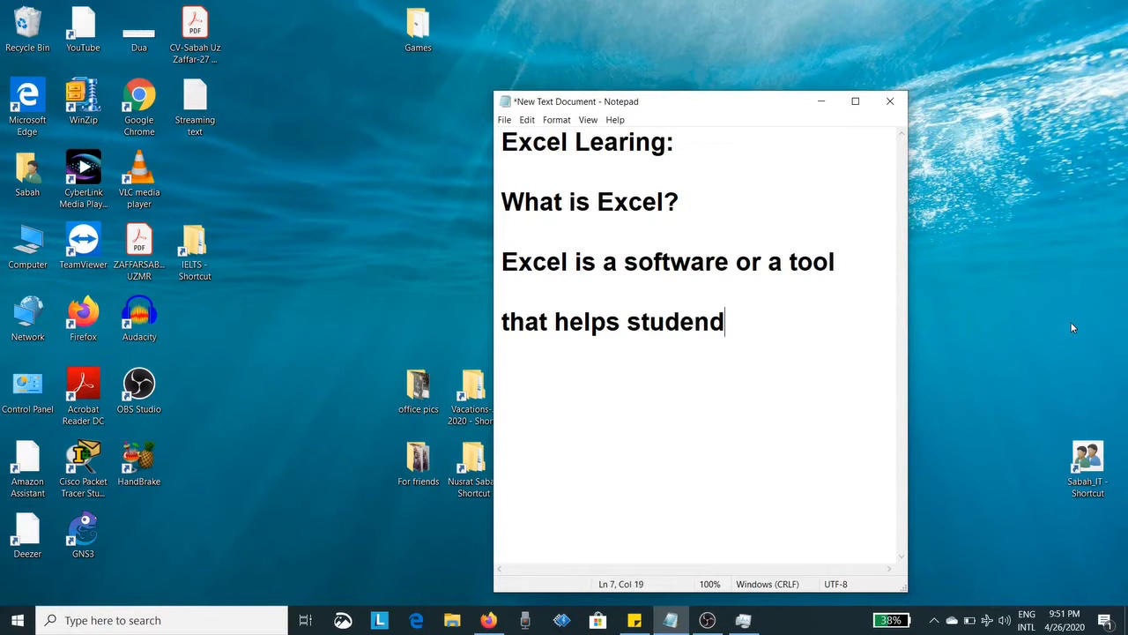
type("ts and professions")
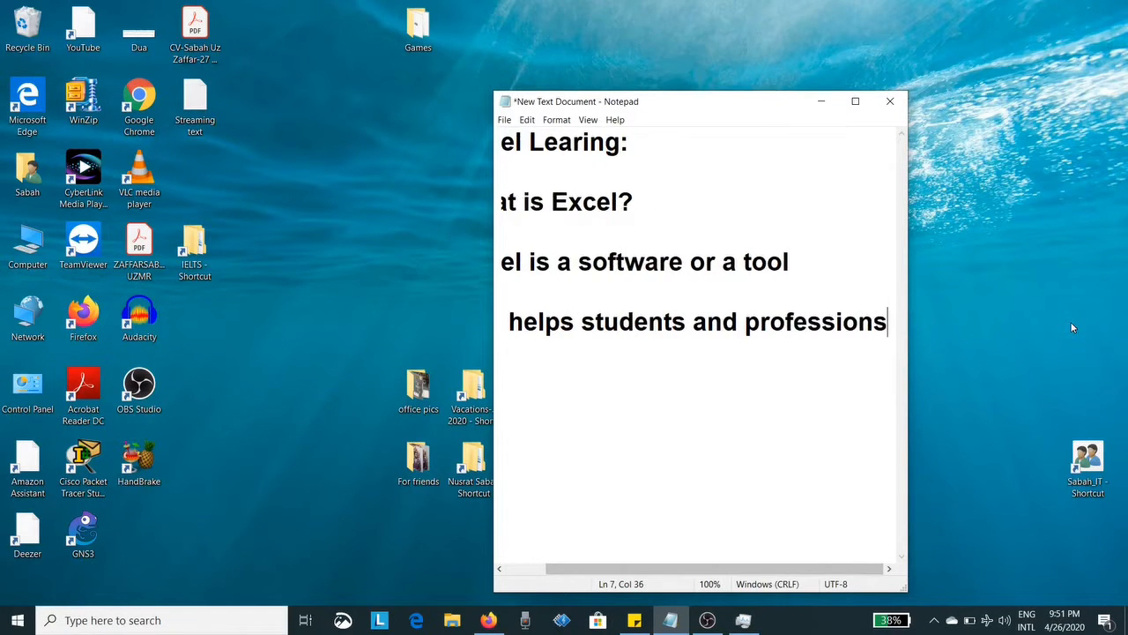
key("BackSpace")
type("als")
key("Return")
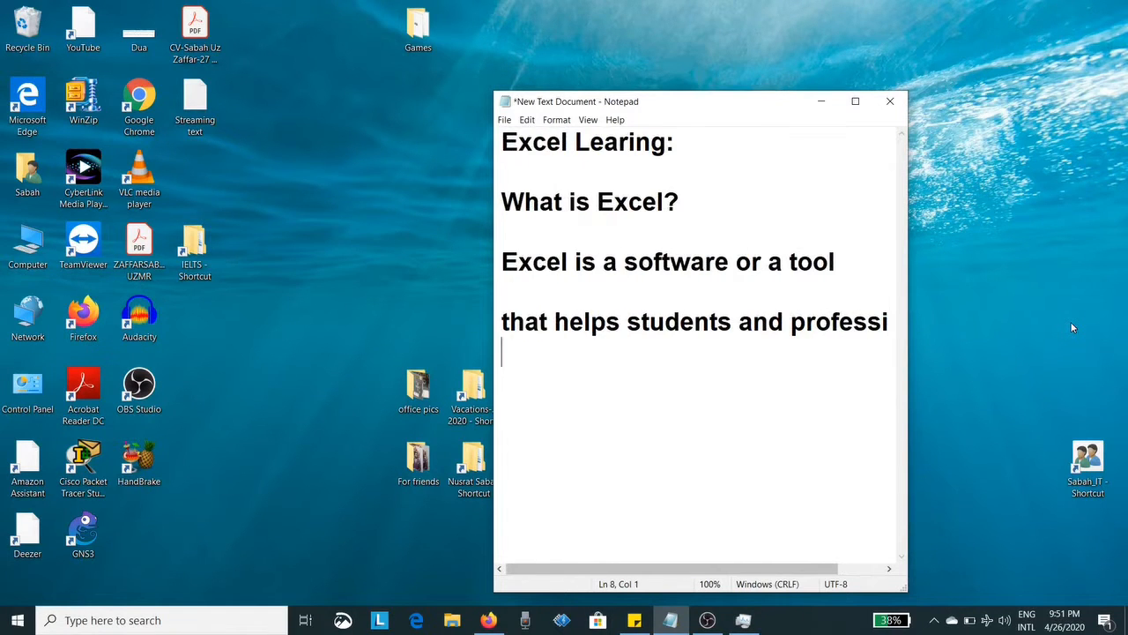
Finish the definition with "to work and make spreadsheets" and "easily." on separate lines, leaving a blank line below.
type("to work ")
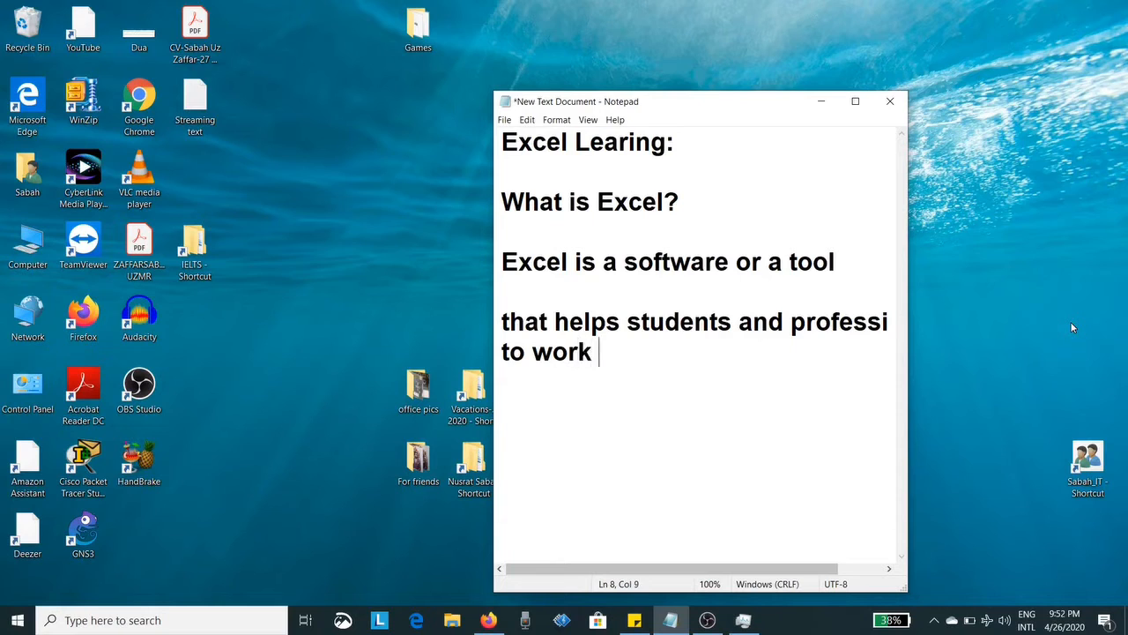
type("and make spreadsheets")
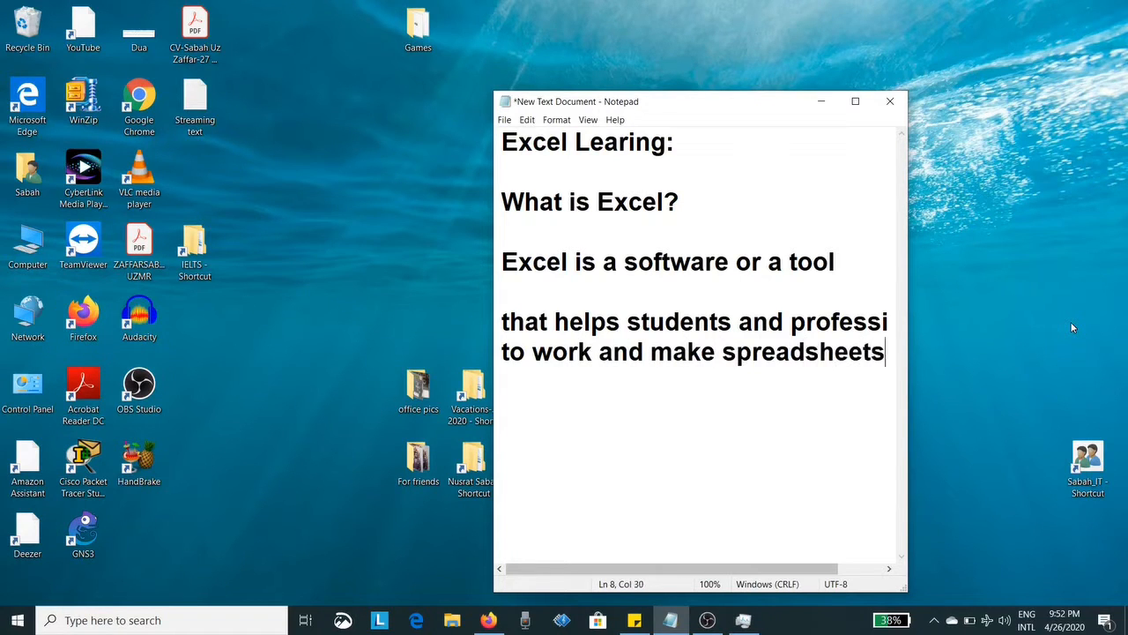
key("Return")
type("eai")
key("BackSpace")
type("sily.")
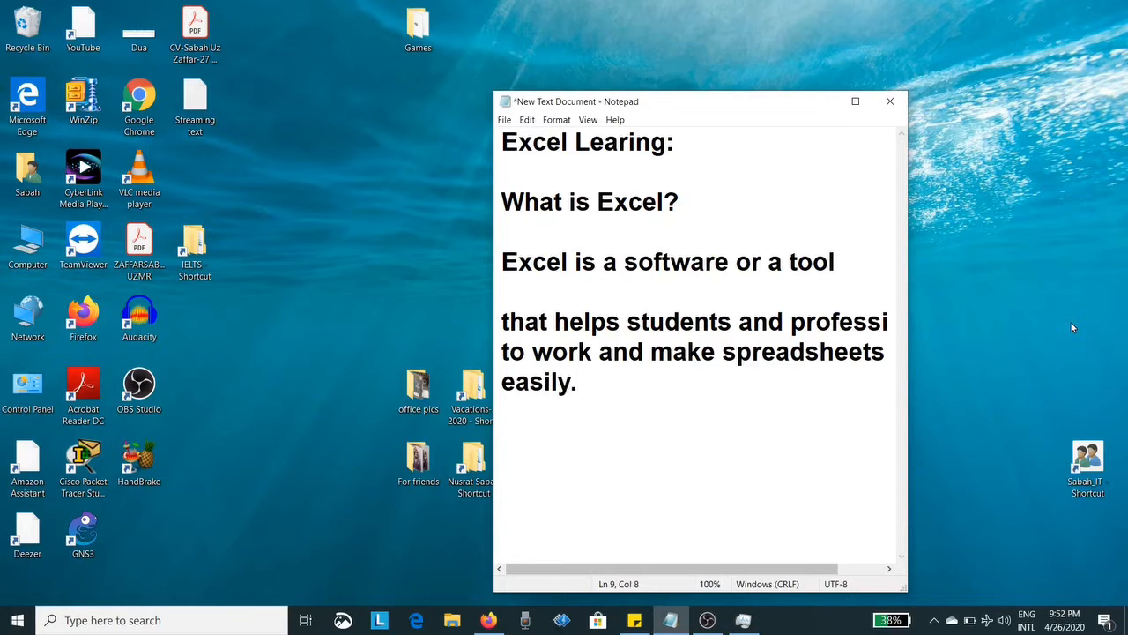
key("Return")
key("Return")
Hide all icons on the Windows desktop.
right_click(420, 243)
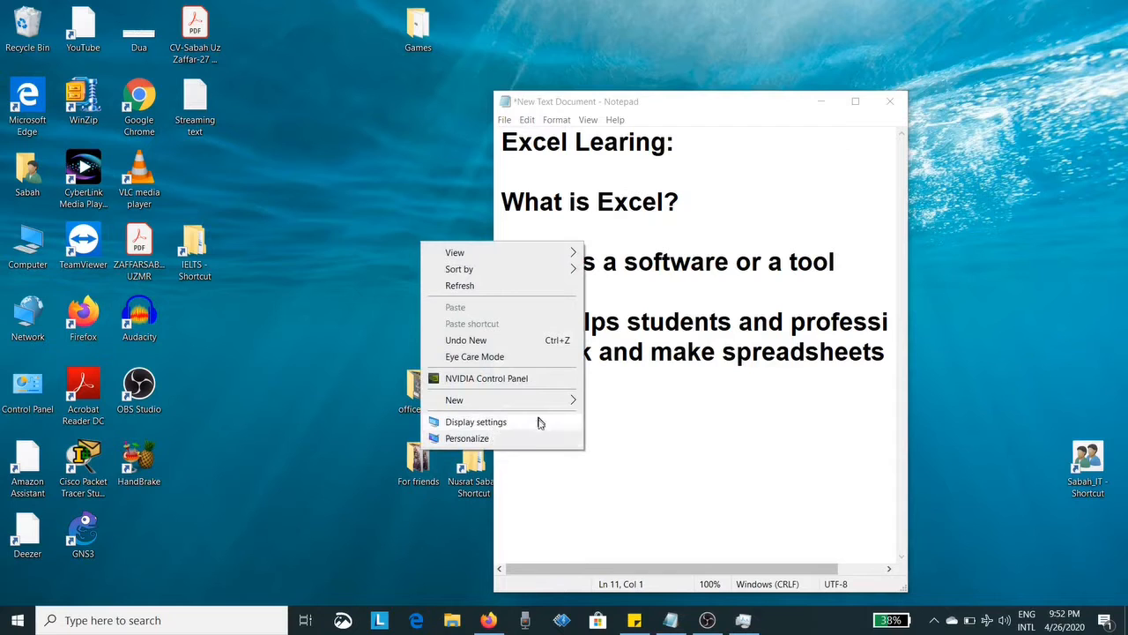
mouse_move(564, 254)
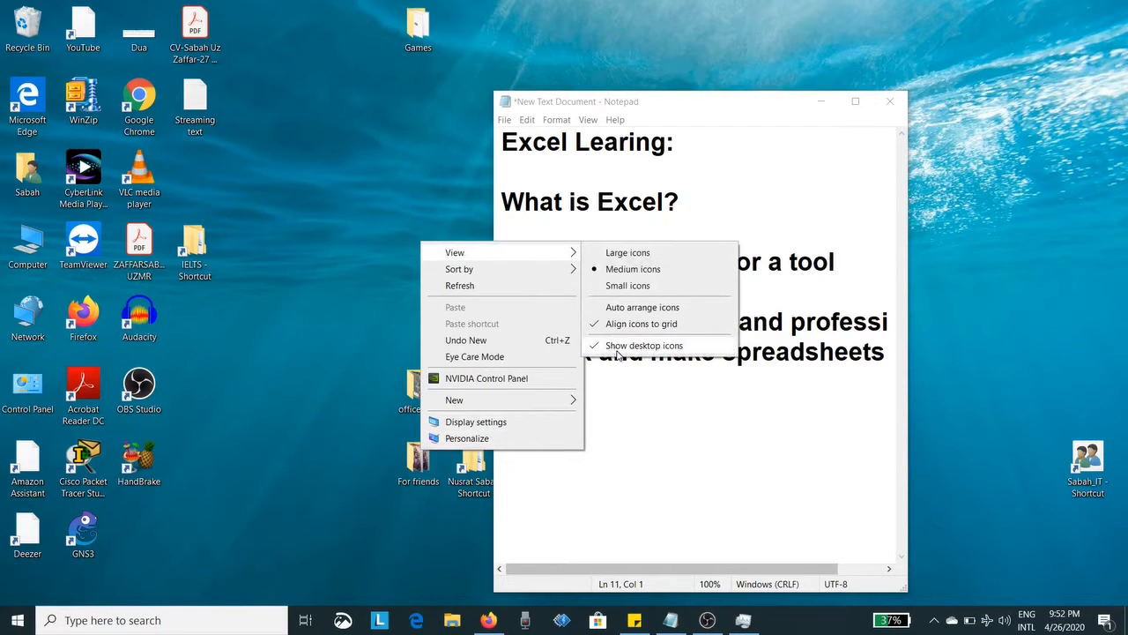
left_click(618, 348)
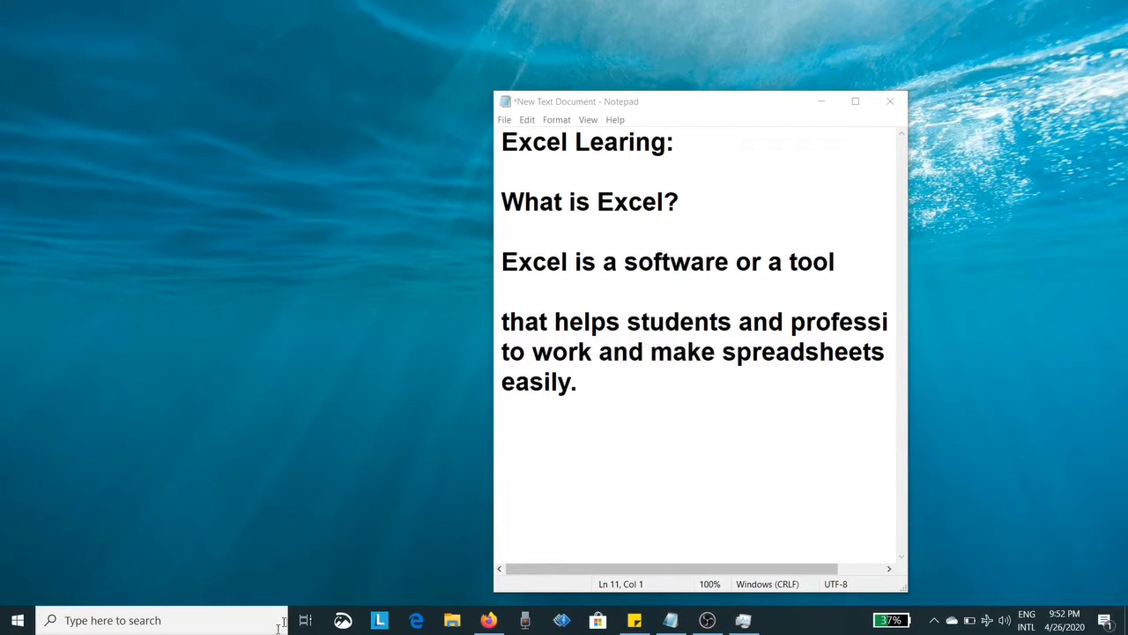
Search Windows for "excel" and launch the Excel app.
left_click(220, 617)
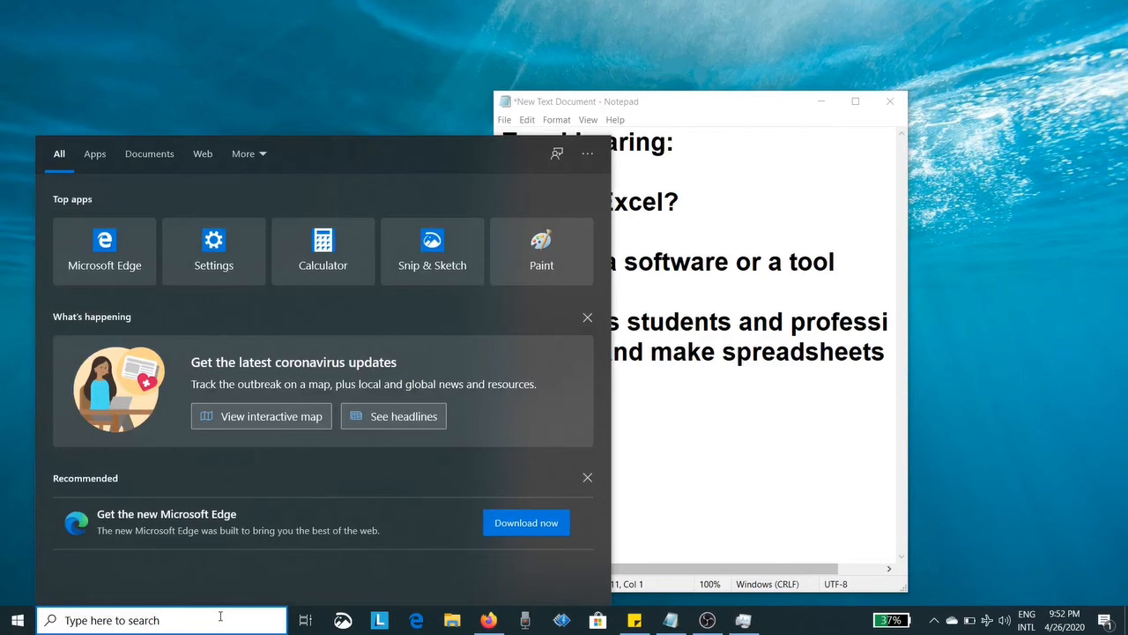
type("excel")
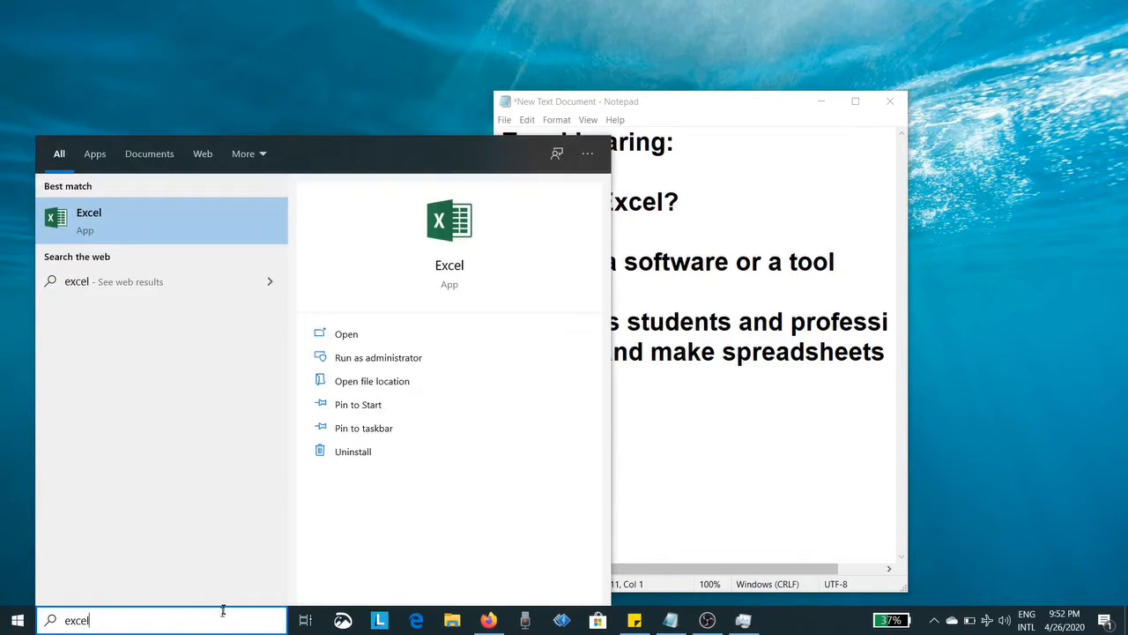
left_click(154, 221)
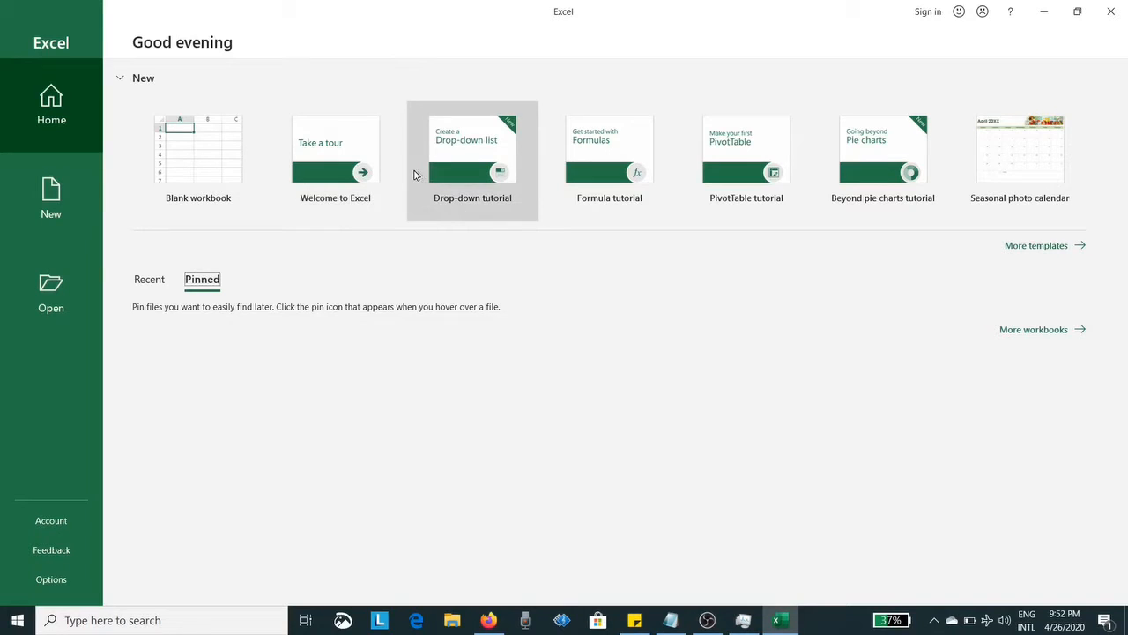
Search the online templates for "expenses" and browse the available designs.
left_click(1029, 248)
scroll(706, 339, "down", 2)
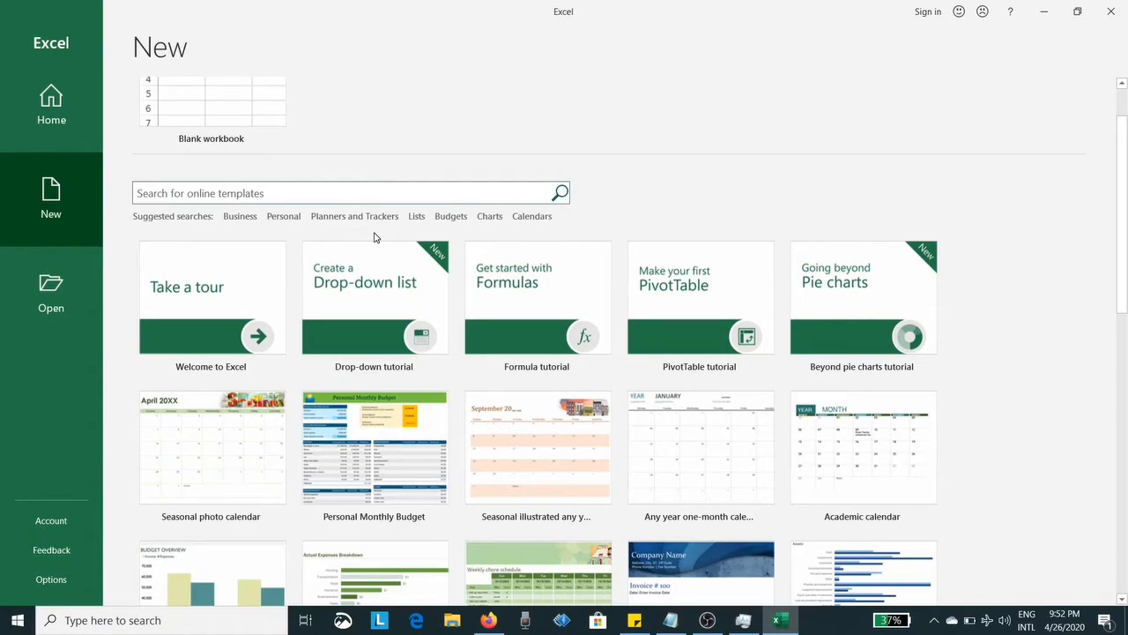
type("expenses")
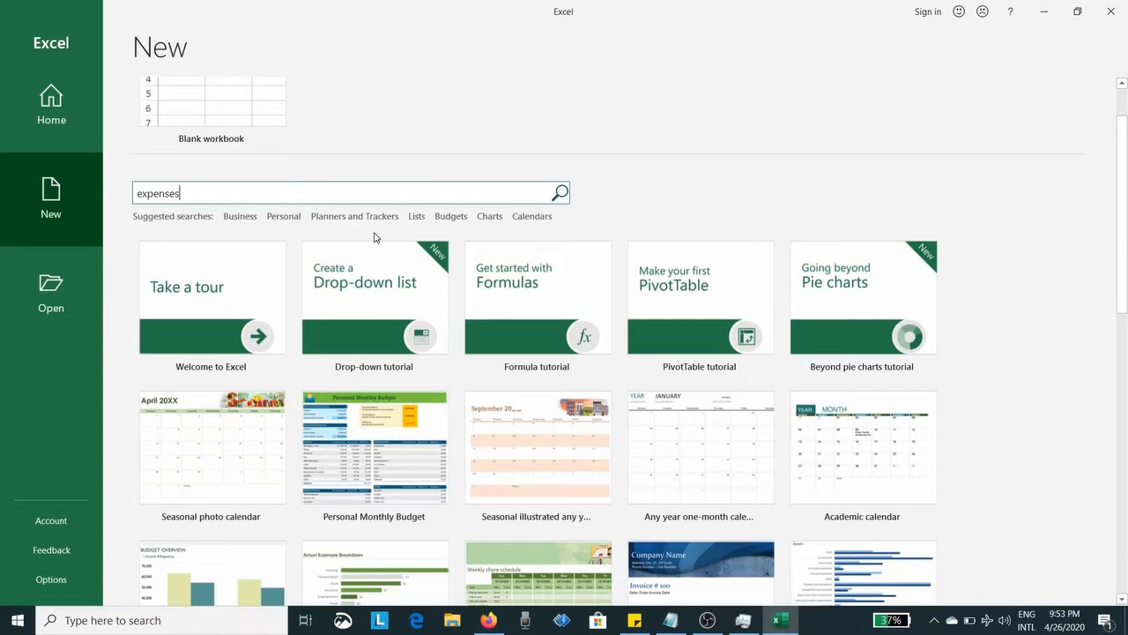
key("Return")
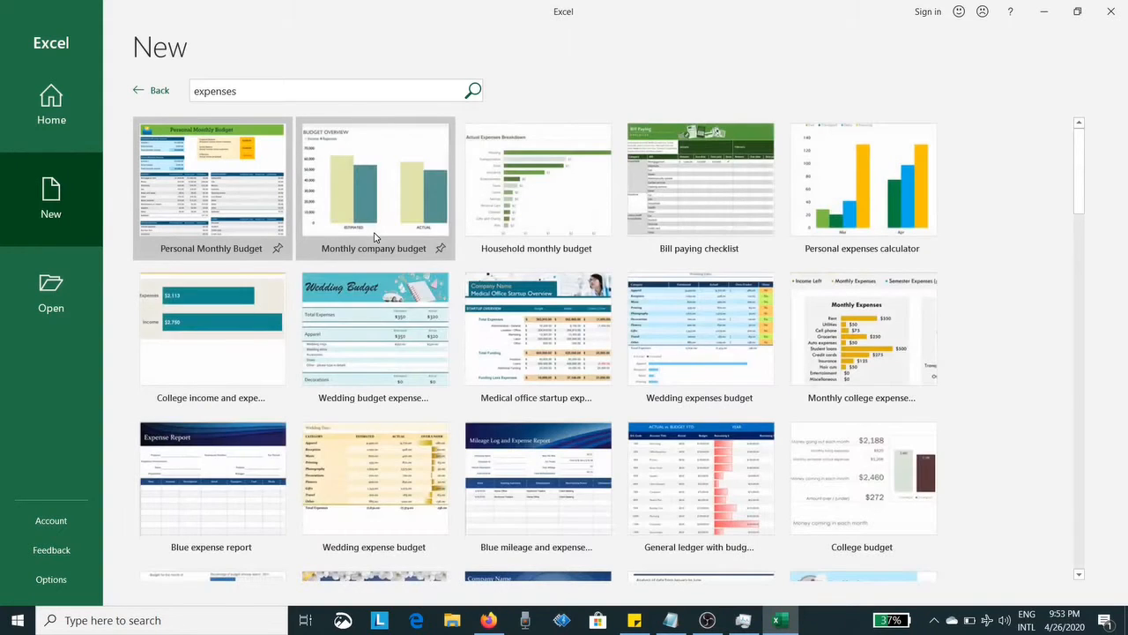
scroll(500, 260, "down", 3)
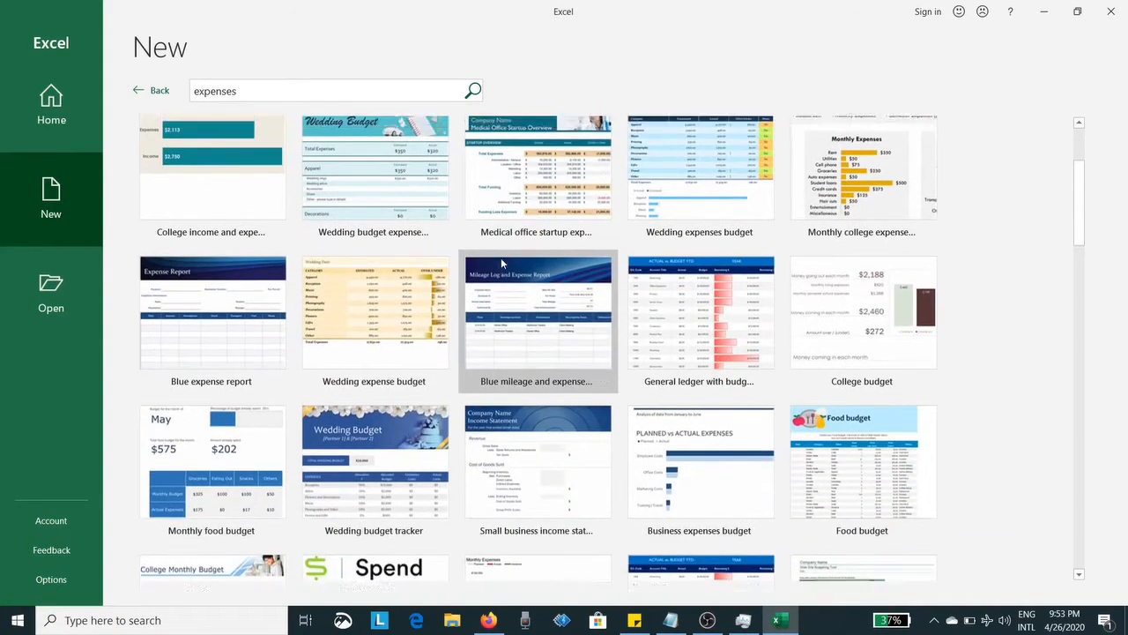
scroll(500, 258, "up", 3)
Leave the template search results and create a blank workbook.
left_click(153, 91)
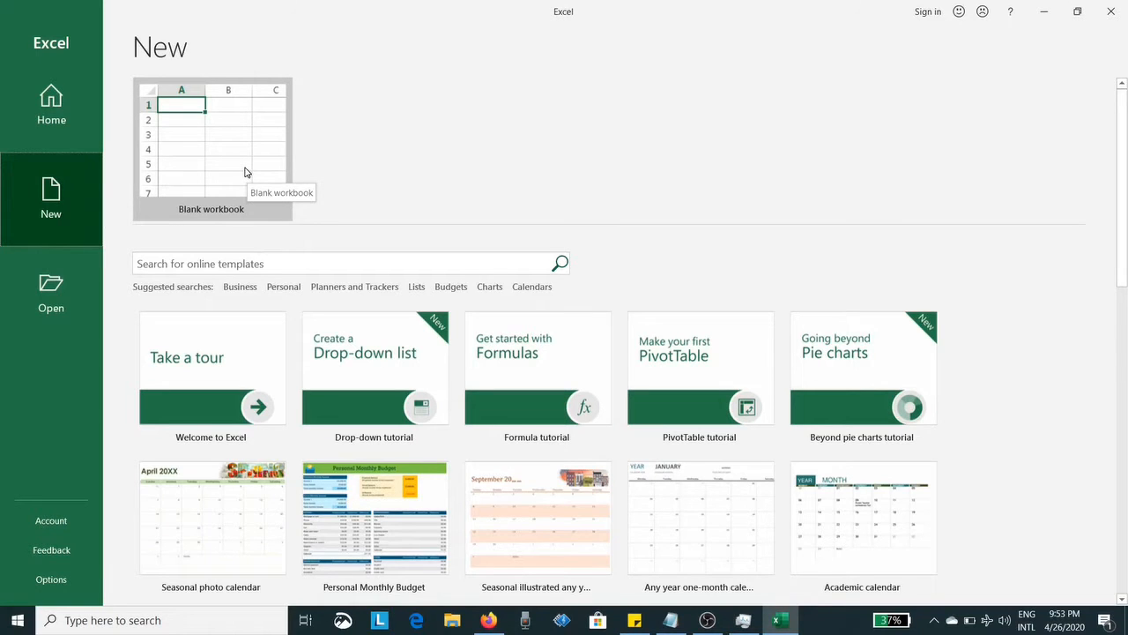
left_click(246, 172)
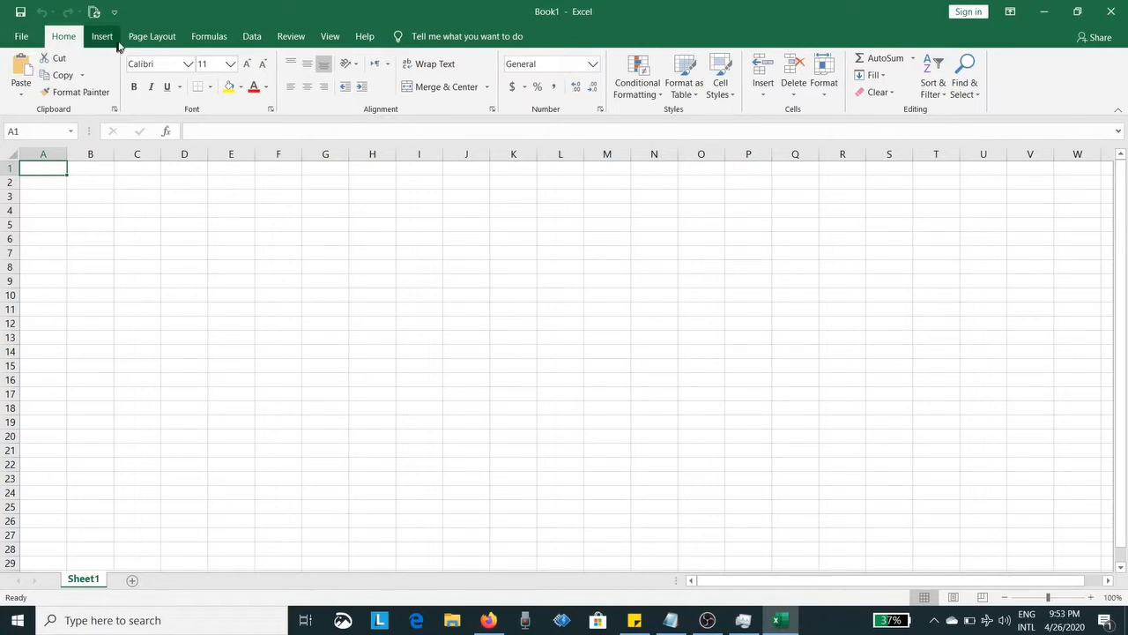
Switch to the Notepad notes and add the line "Tabs" below the Excel definition.
key("alt+Tab")
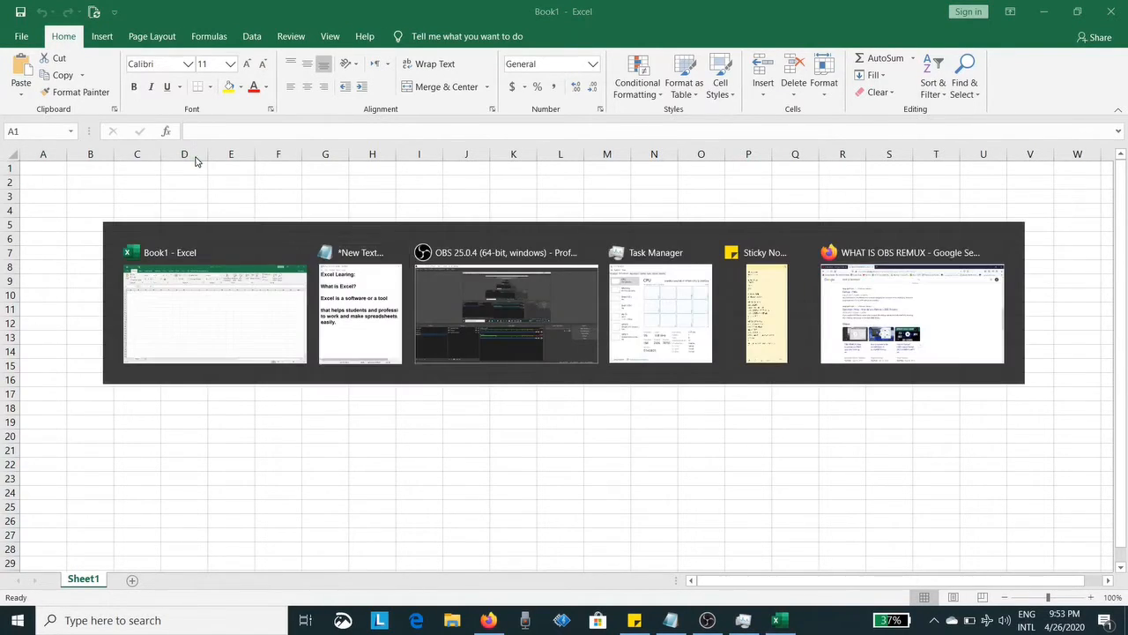
type("Tabs")
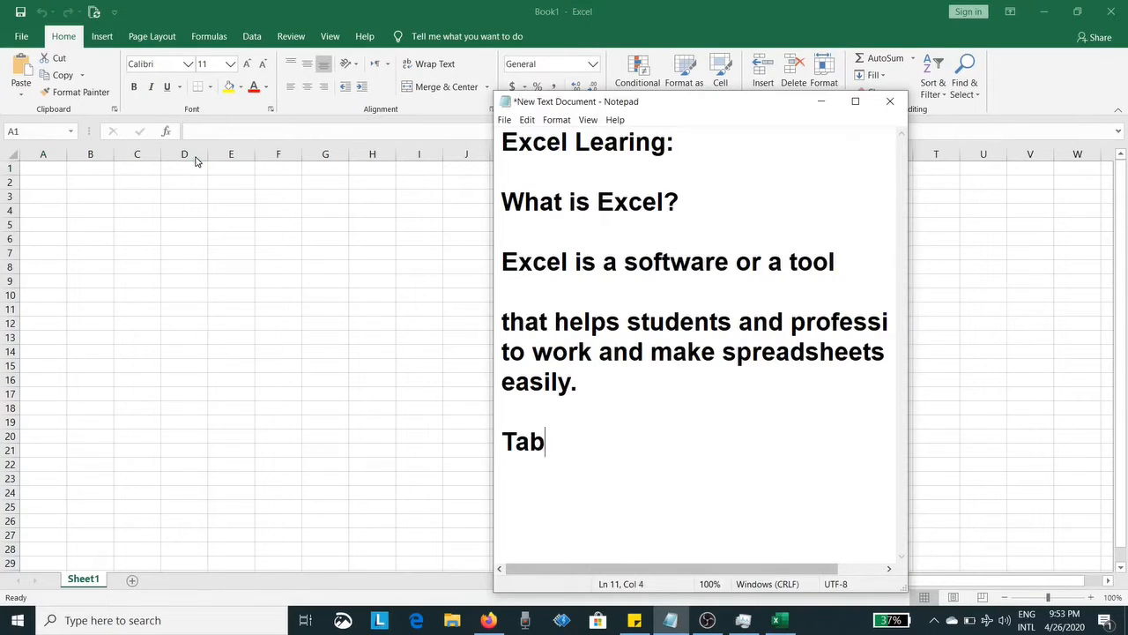
key("Return")
Switch back to Excel and view the Page Layout and Formulas commands.
key("alt+Tab")
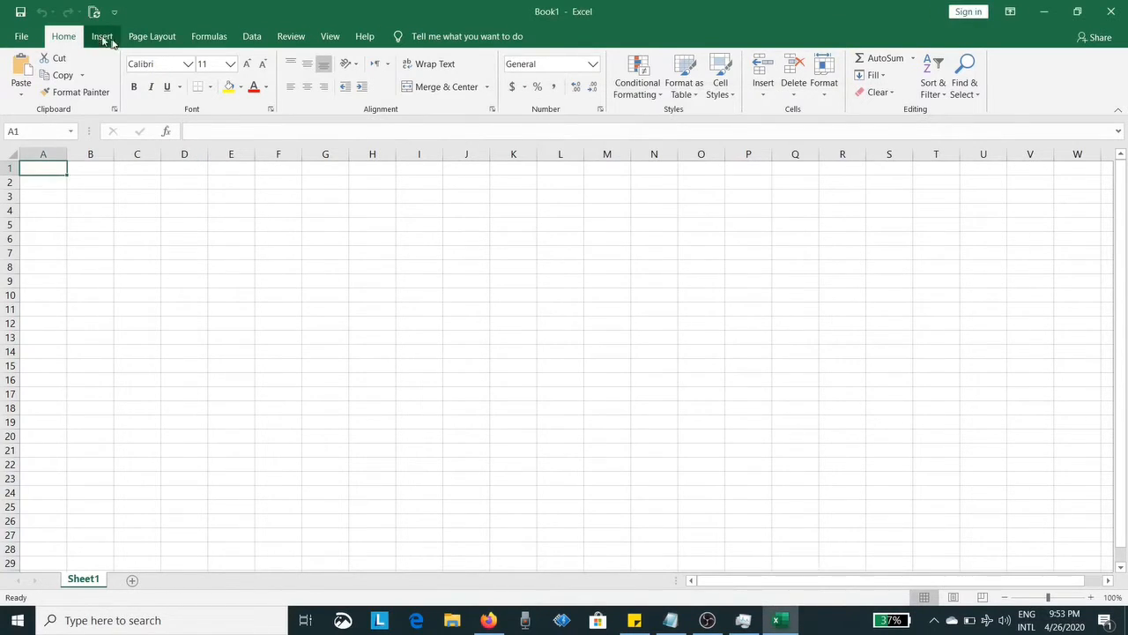
left_click(174, 38)
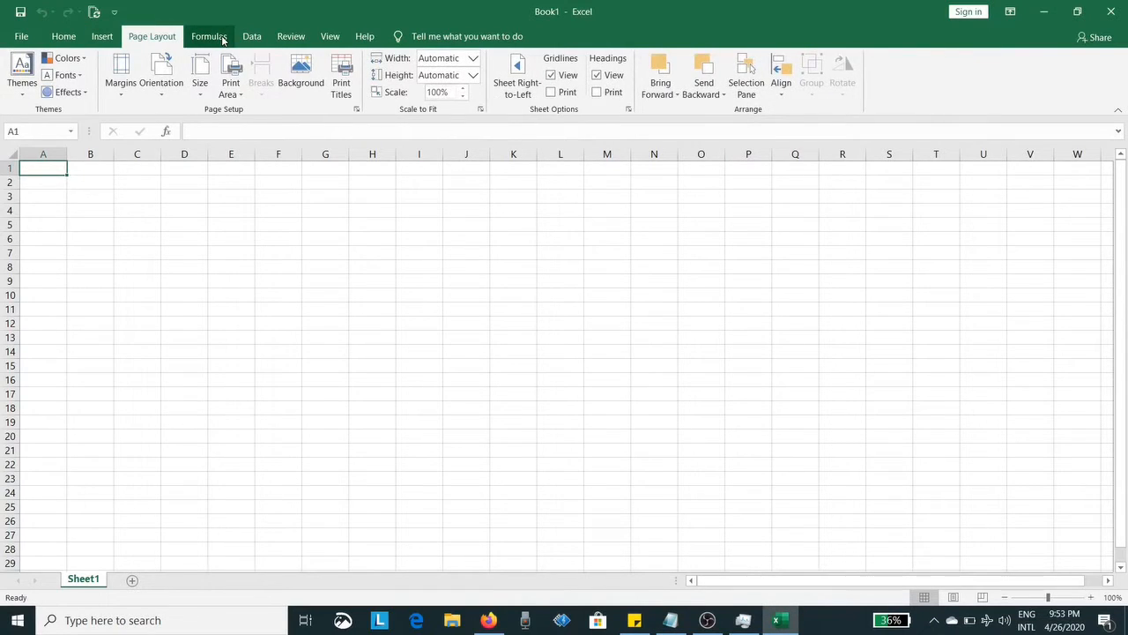
left_click(223, 41)
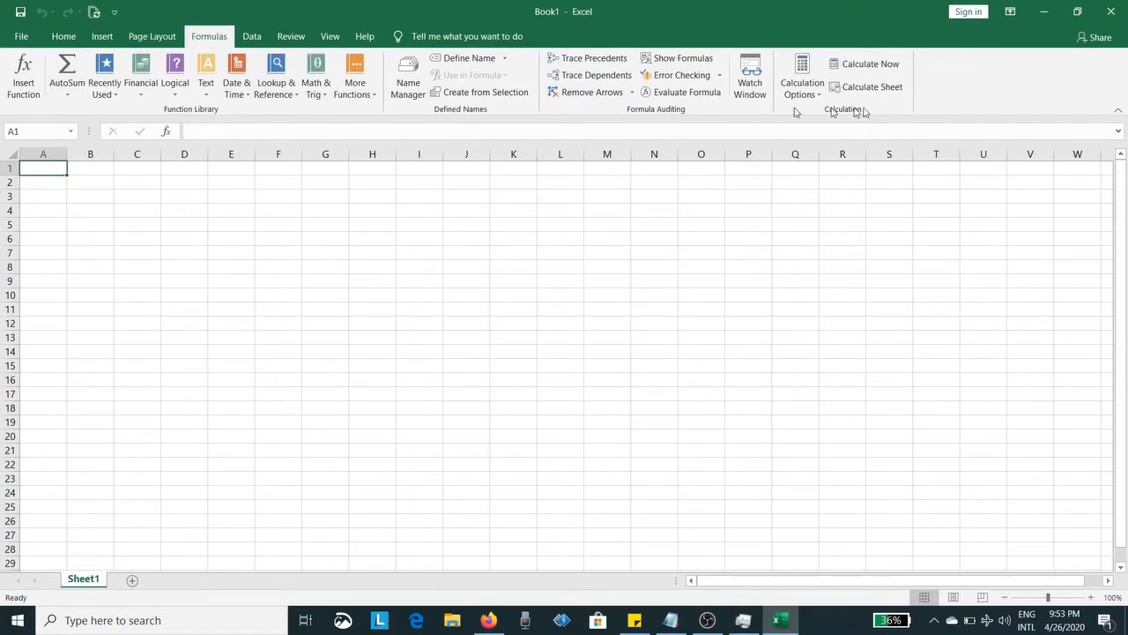
Add the line "Ribbons" below "Tabs" in the Notepad notes and return to Excel.
key("alt+Tab")
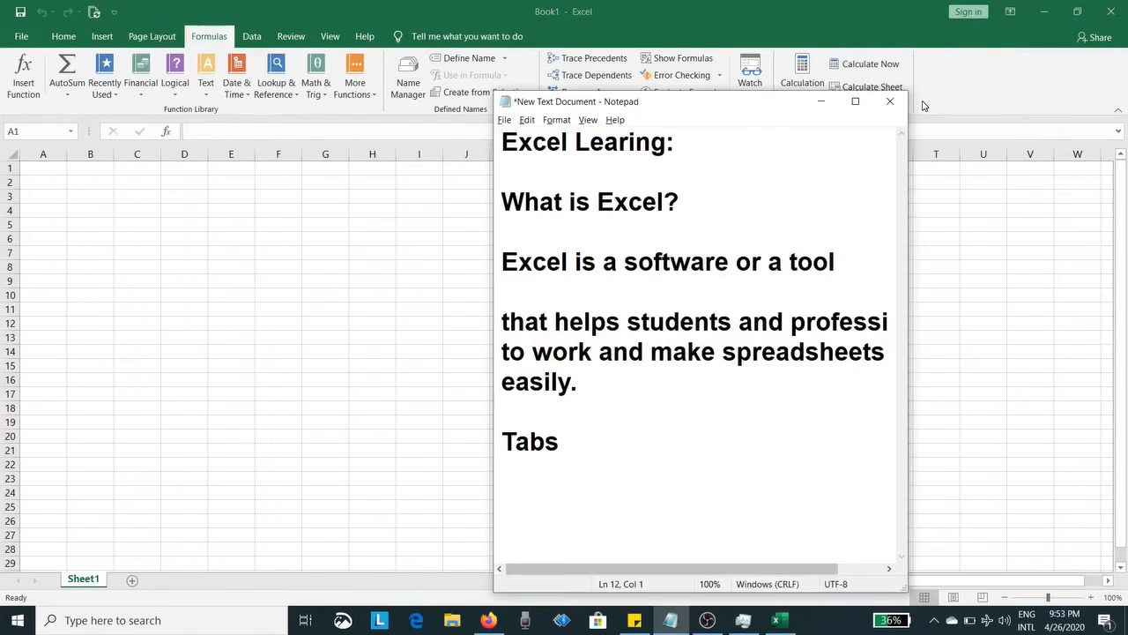
type("Ribbons")
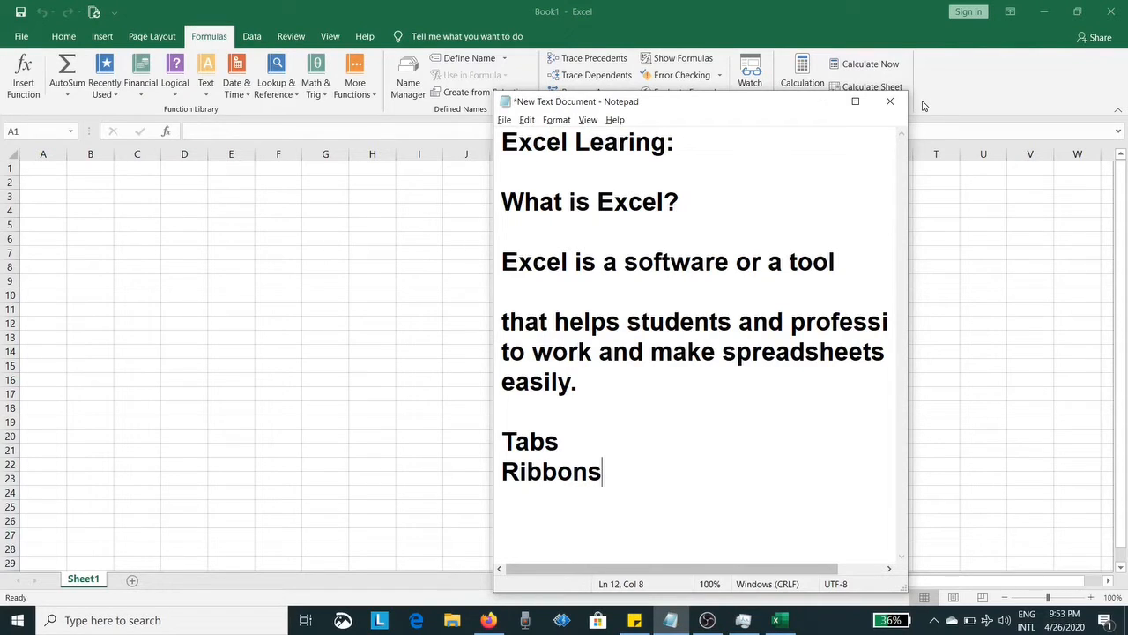
key("alt+Tab")
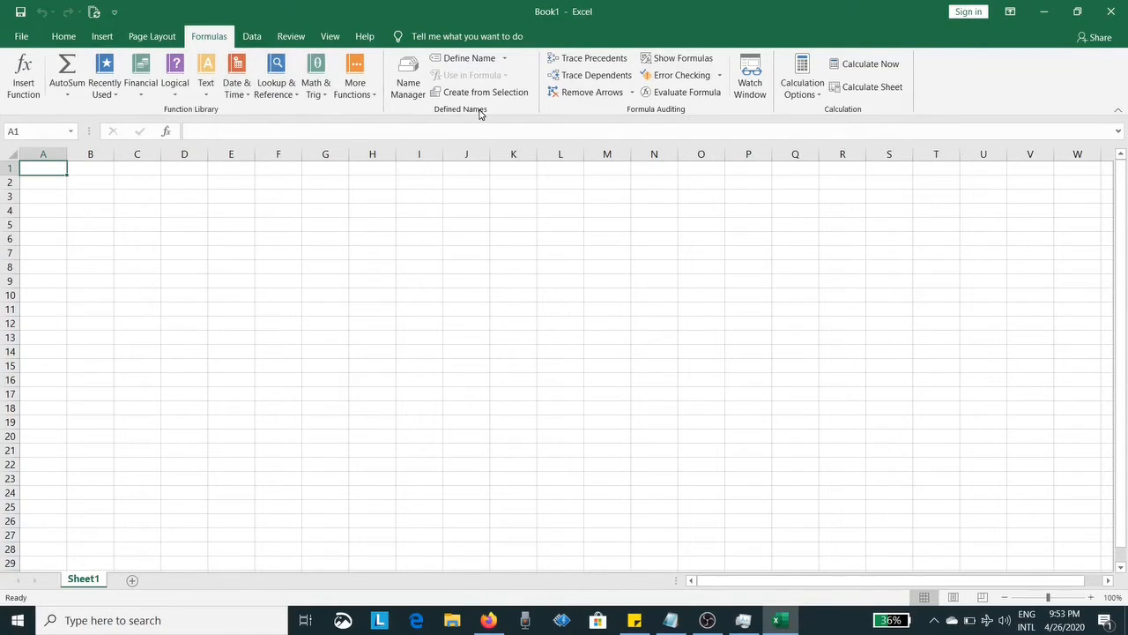
Switch to the Notepad notes and add the line "Groups" below "Ribbons", correcting the typo.
key("alt+Tab")
type("Grouops")
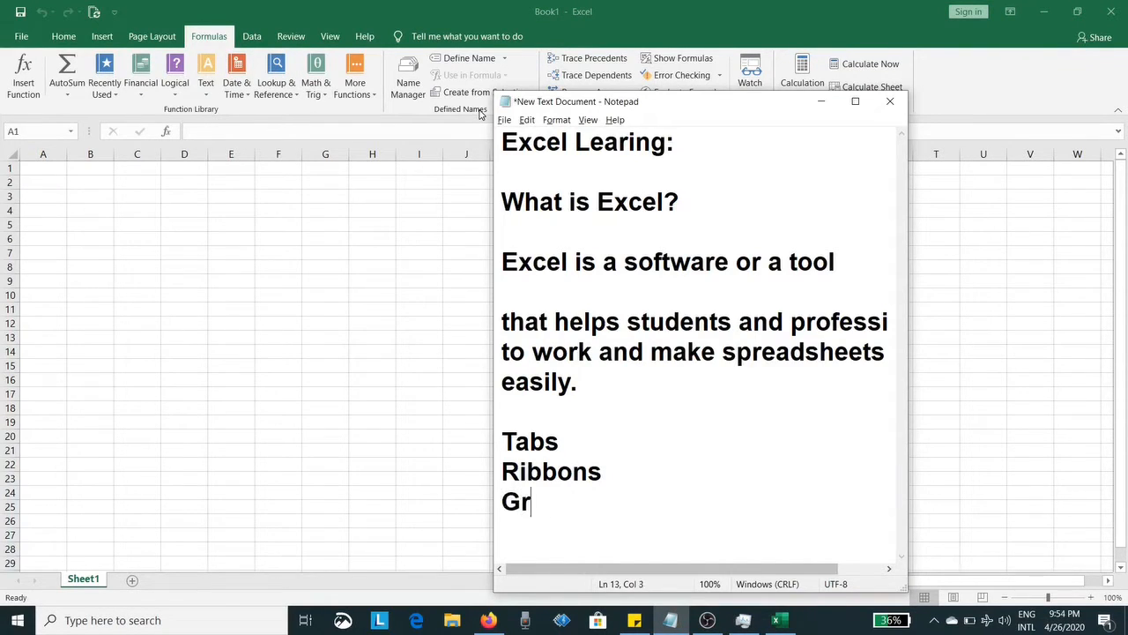
key("BackSpace")
key("BackSpace")
key("BackSpace")
type("ps")
key("Return")
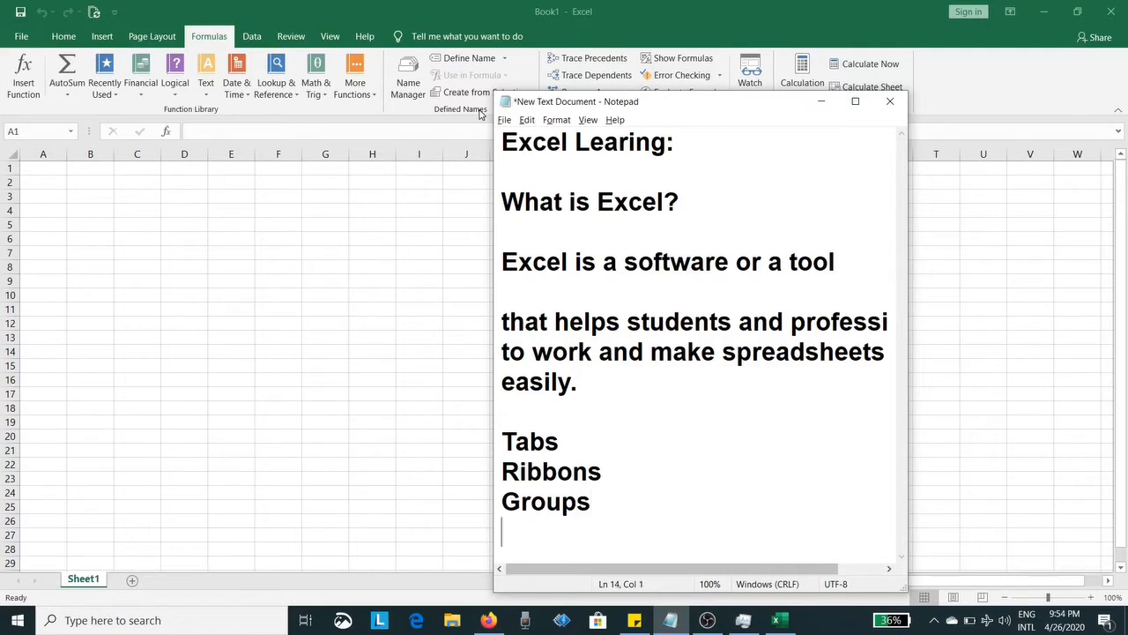
Return to Excel, show the Home commands and open the detailed Font settings for cell A1.
key("alt+Tab")
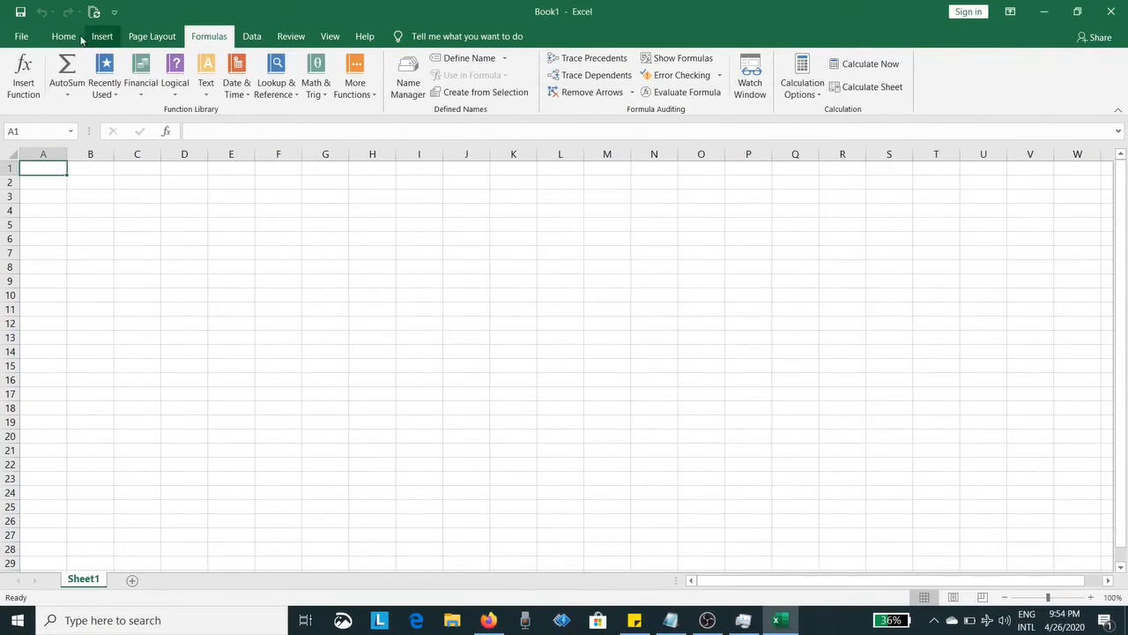
scroll(79, 40, "up", 3)
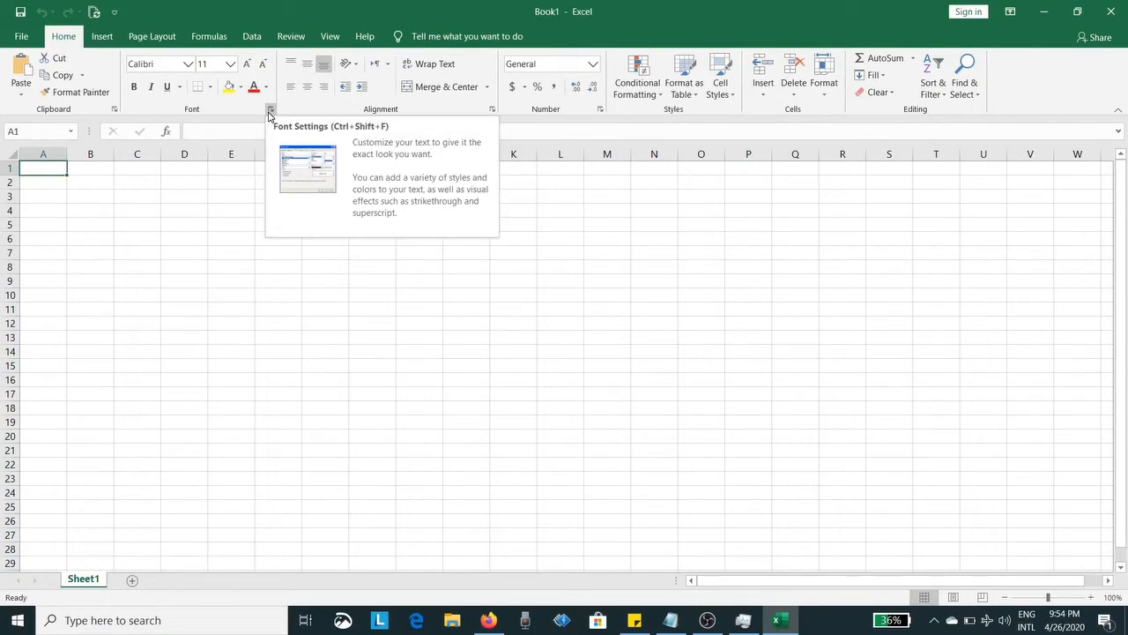
left_click(270, 111)
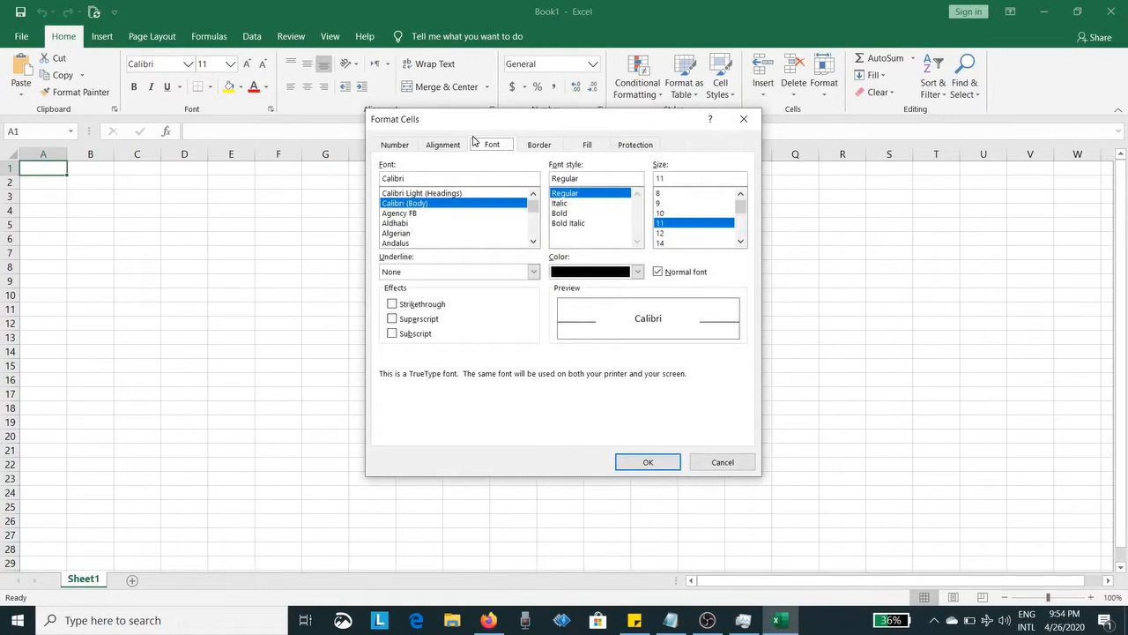
View the Alignment, Number and Border settings for cell A1, and close the cell formatting dialog without changes.
left_click(430, 145)
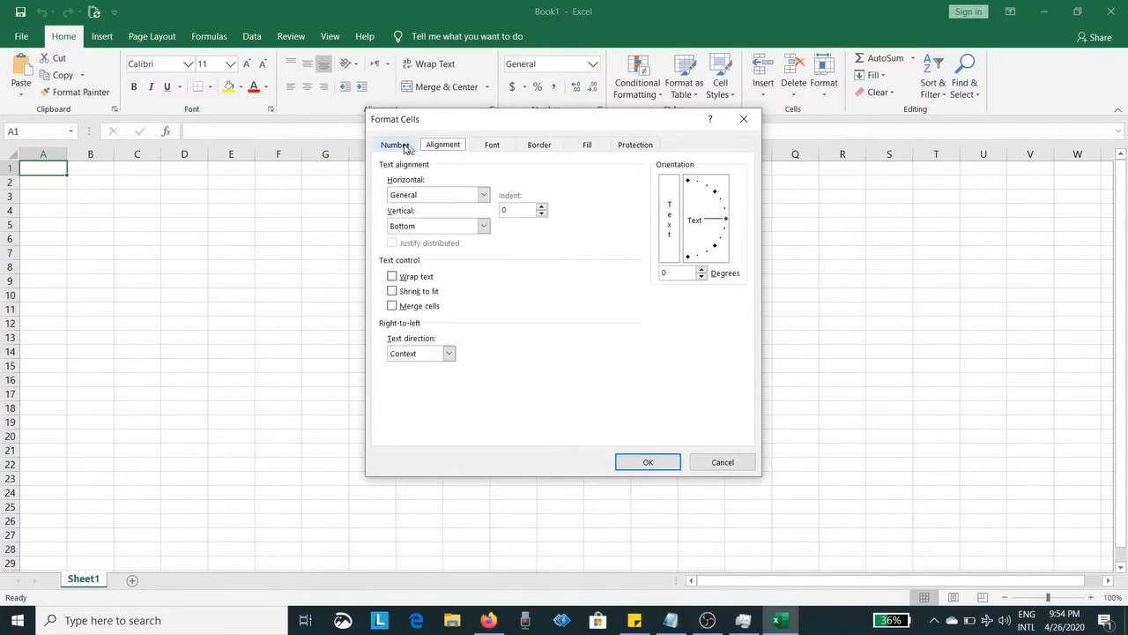
left_click(407, 146)
left_click(527, 144)
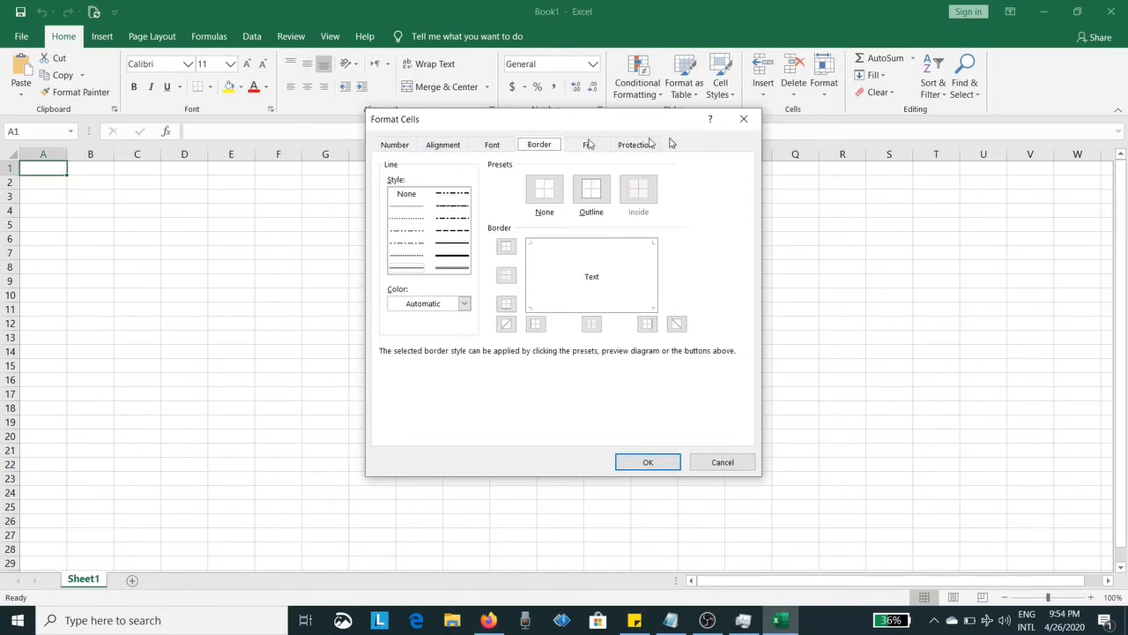
left_click(745, 120)
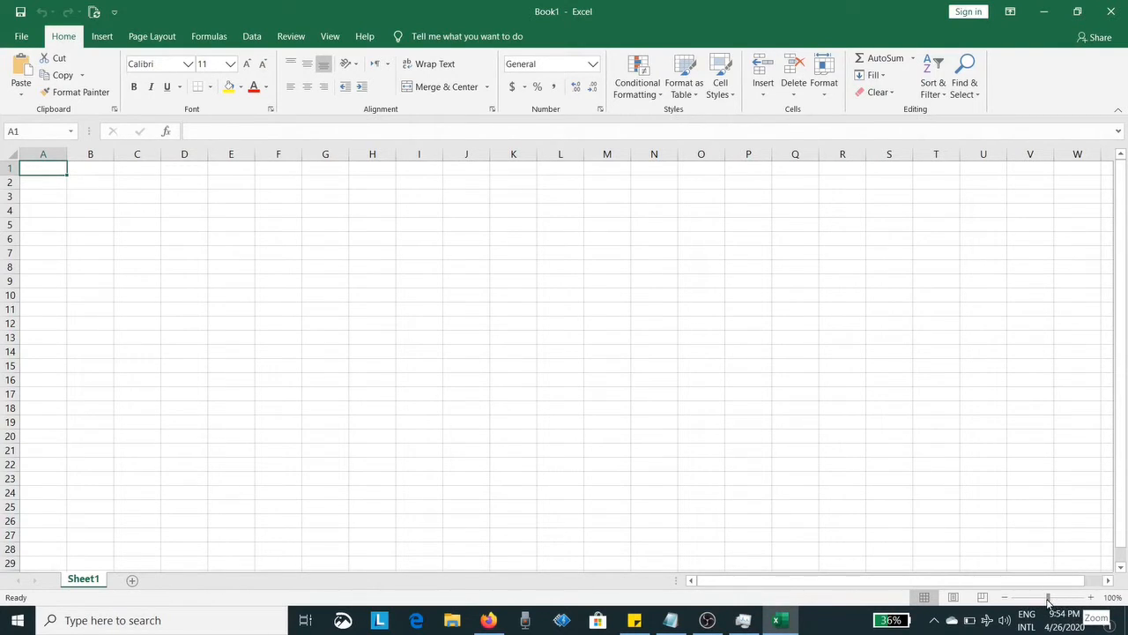
Set the worksheet's zoom magnification to 200%.
left_click_drag(1049, 601, 1044, 599)
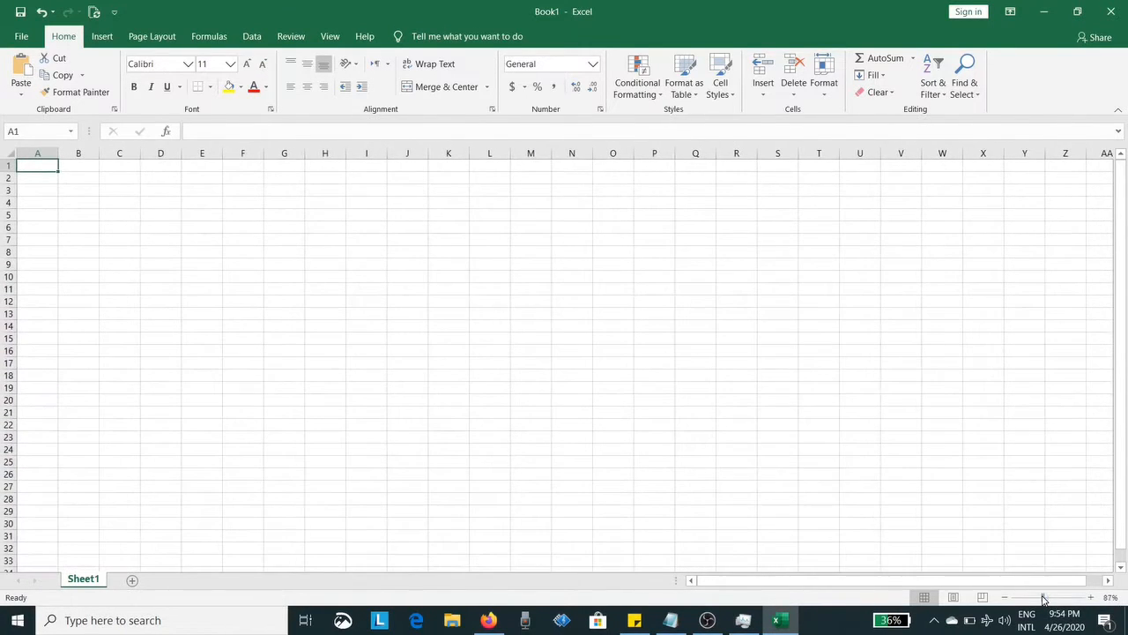
left_click(1110, 597)
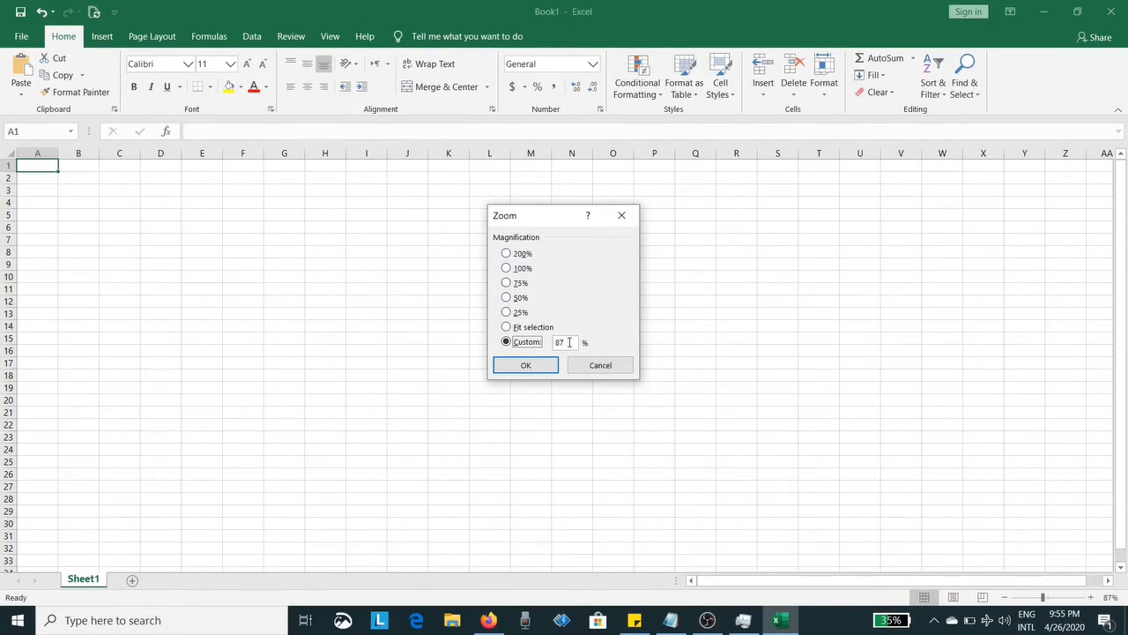
left_click(508, 254)
left_click(529, 364)
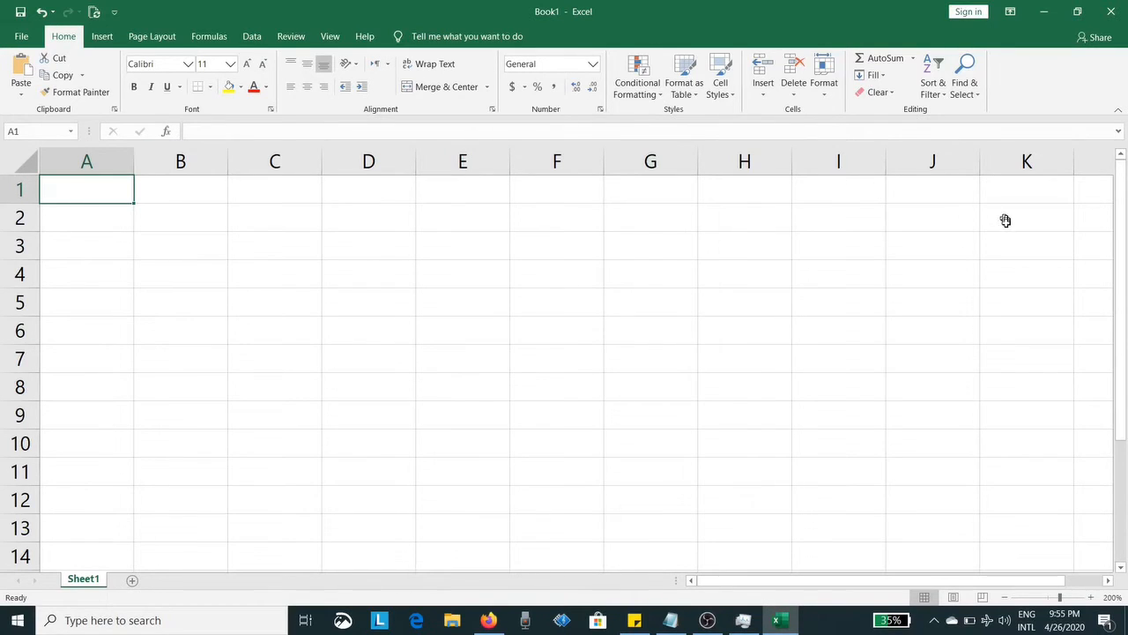
Switch to the Notepad notes, add the line "Sheets" below "Groups" after a blank line, and return to Excel.
left_click_drag(80, 581, 97, 593)
left_click_drag(97, 584, 526, 325)
key("alt+Tab")
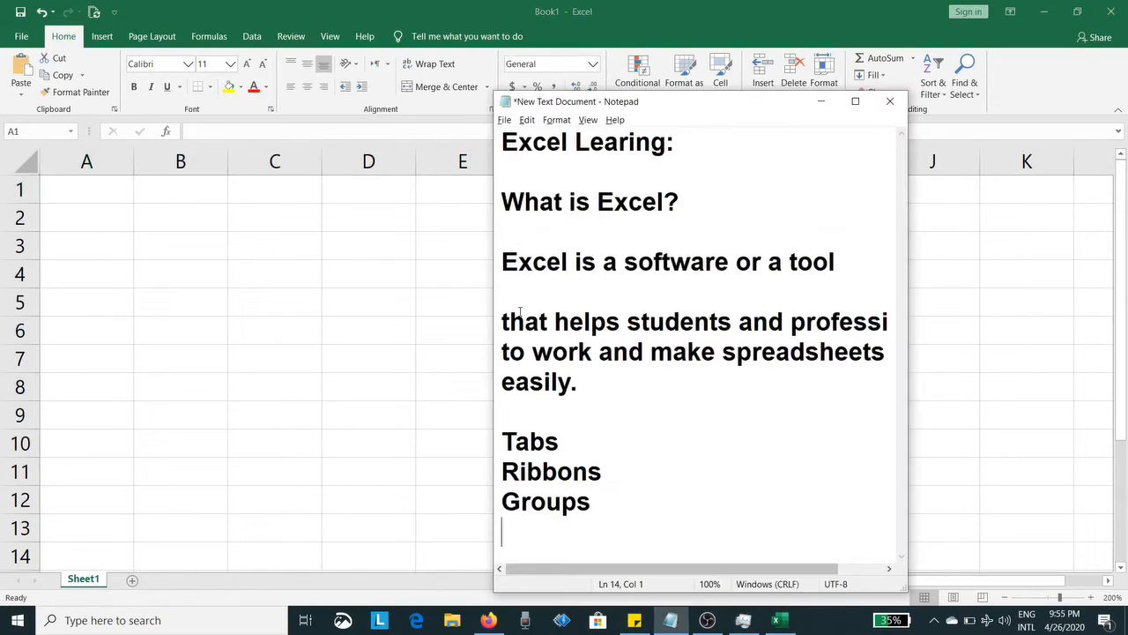
key("Return")
key("Return")
key("Return")
key("Return")
key("Return")
key("Return")
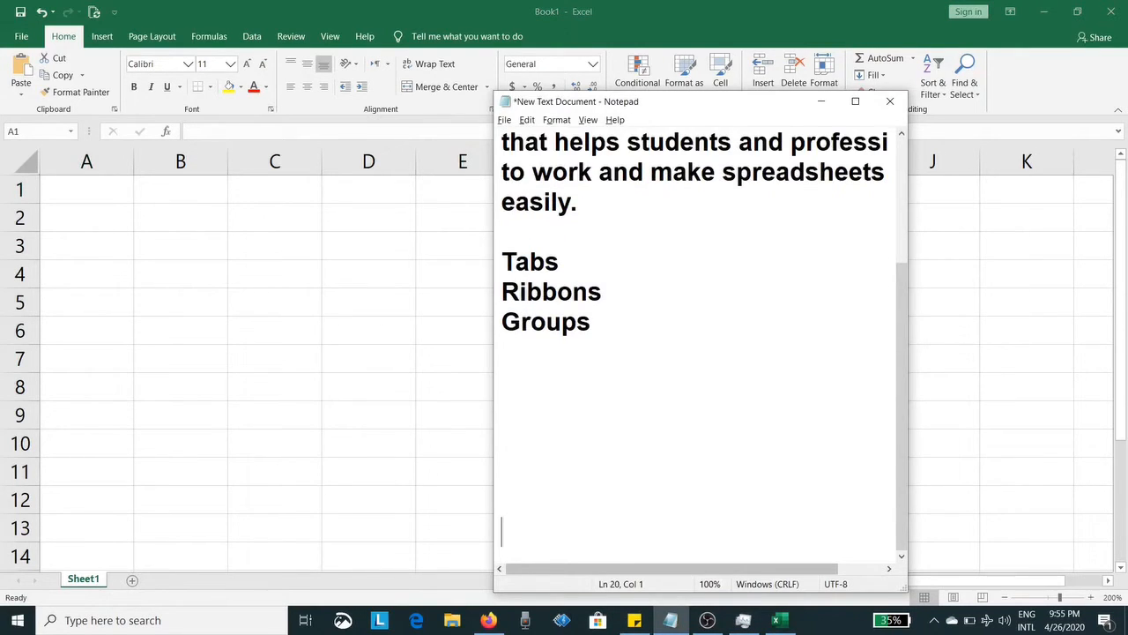
type("Shhet")
key("BackSpace")
key("BackSpace")
key("BackSpace")
type("eets")
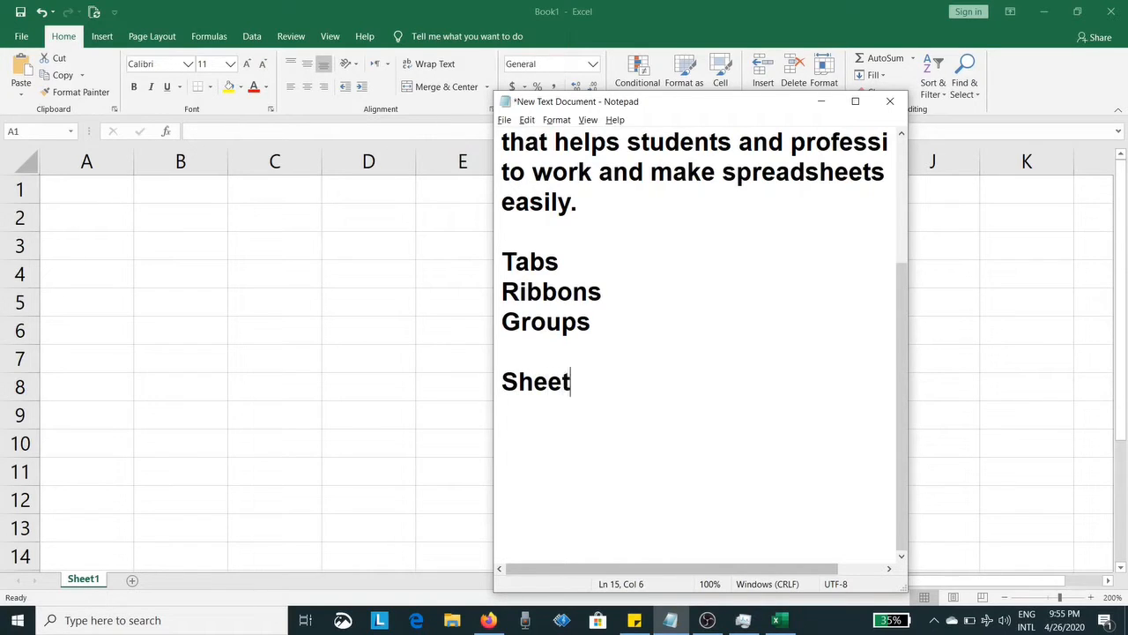
key("Return")
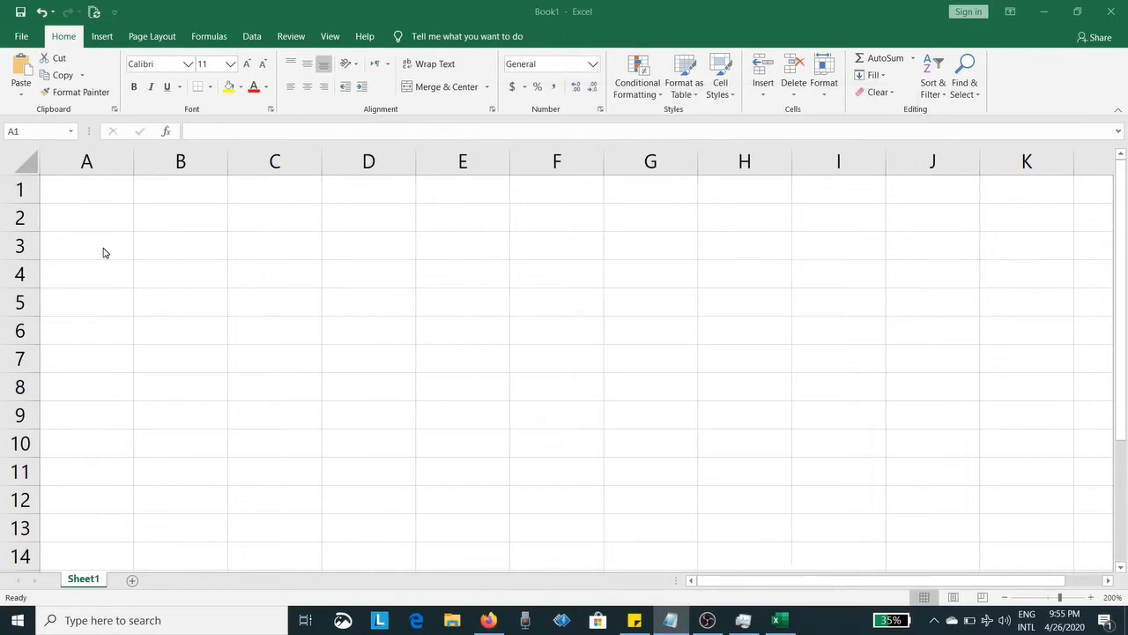
key("alt+Tab")
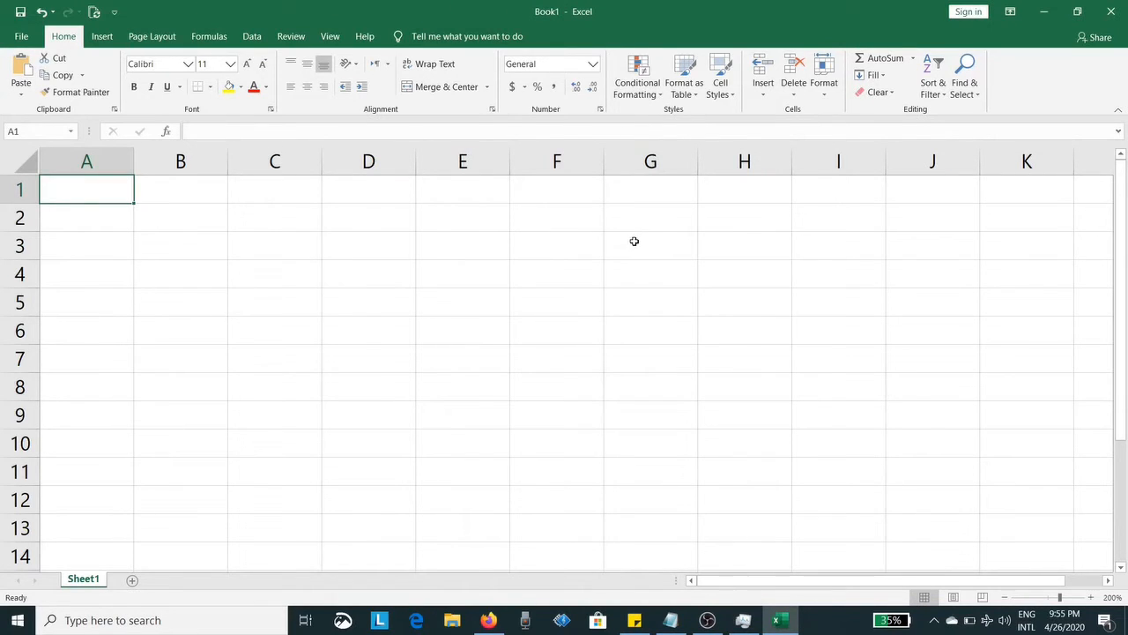
Switch to the Notepad notes, add the line "Workbook" below "Sheets", and return to Excel.
key("alt+Tab")
type("Work")
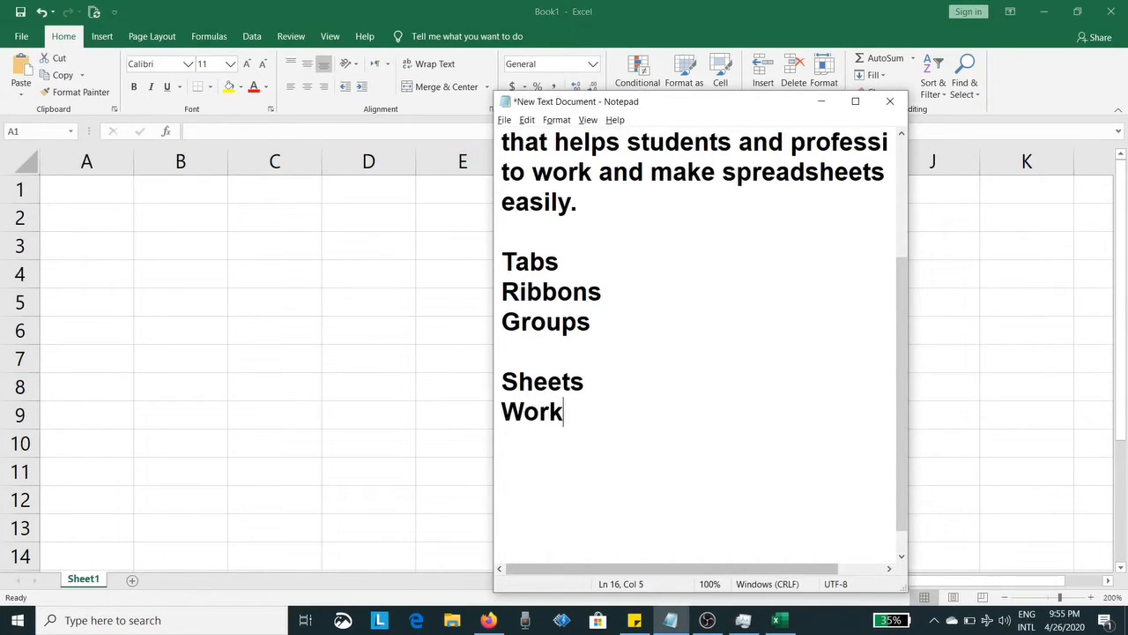
type("book")
key("Return")
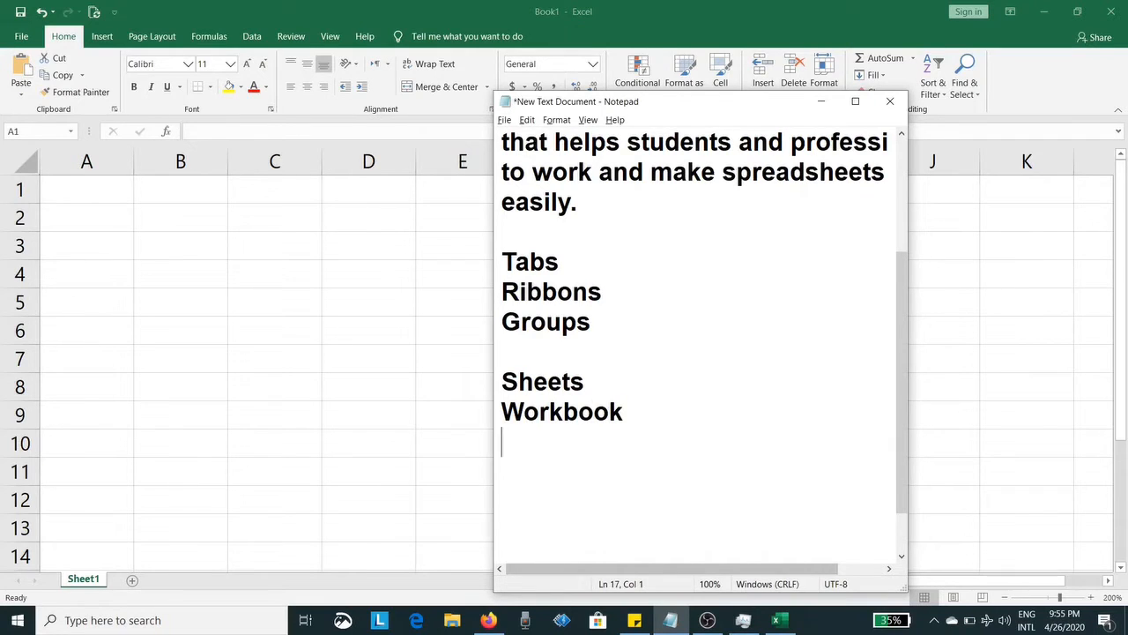
key("alt+Tab")
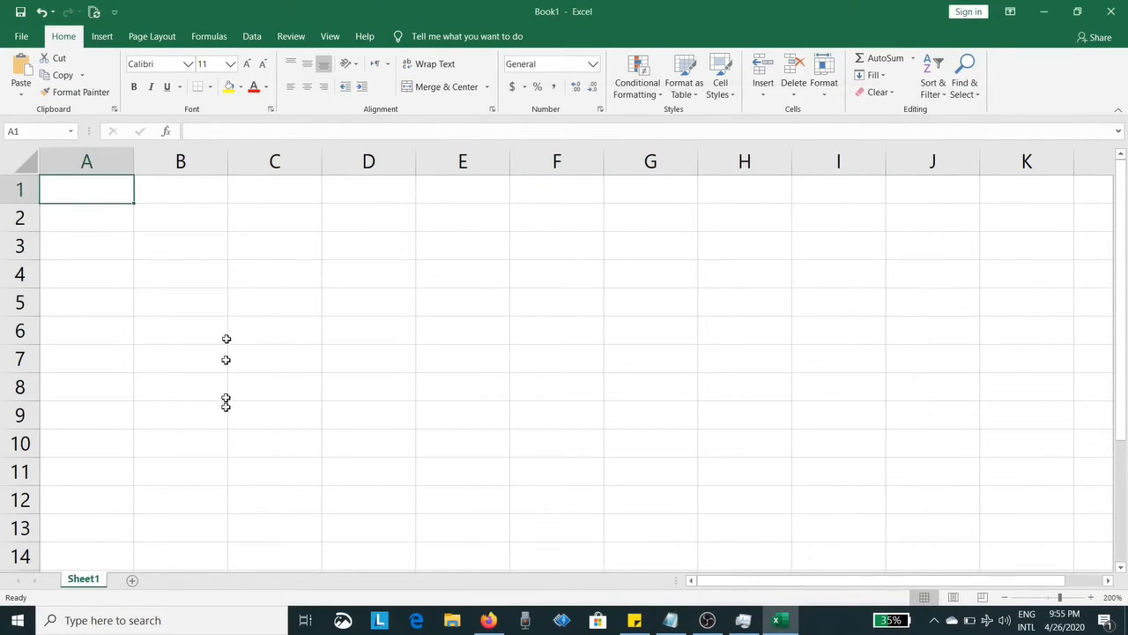
Add three new worksheets after Sheet1 in the workbook.
left_click(132, 580)
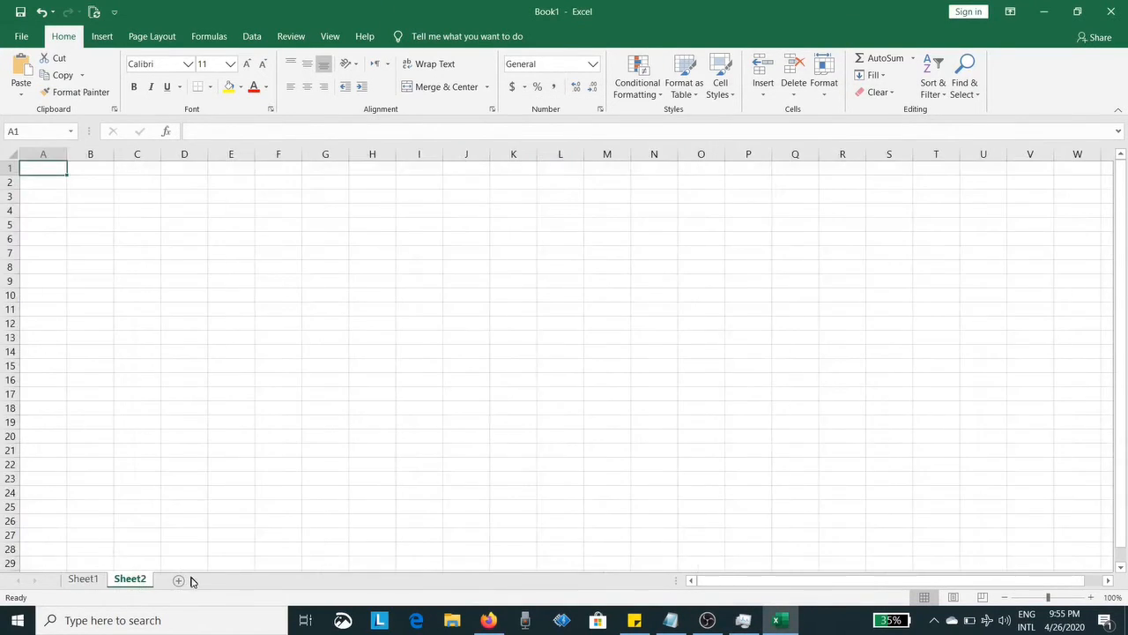
left_click(181, 580)
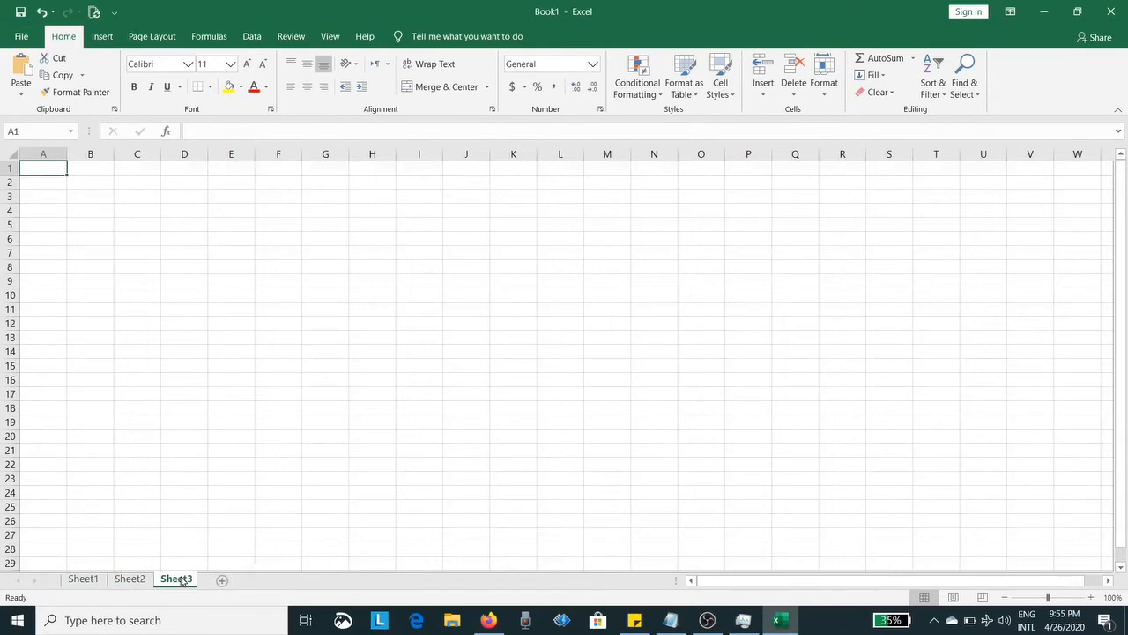
left_click(226, 582)
Delete the three added worksheets one by one, starting with the last, leaving only Sheet1.
right_click(224, 585)
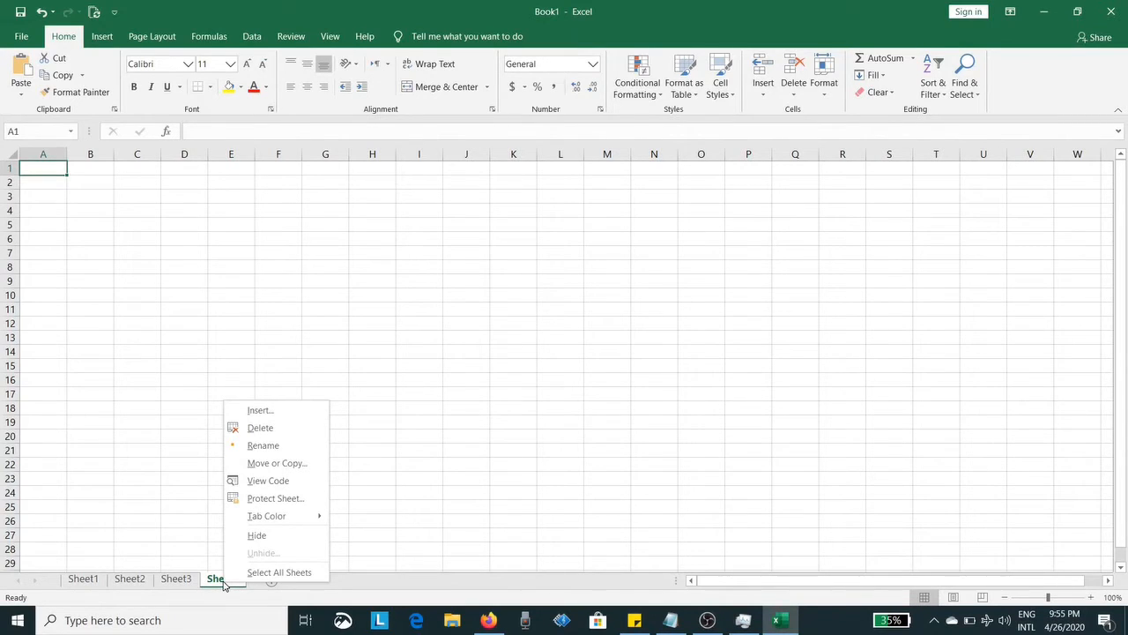
right_click(208, 588)
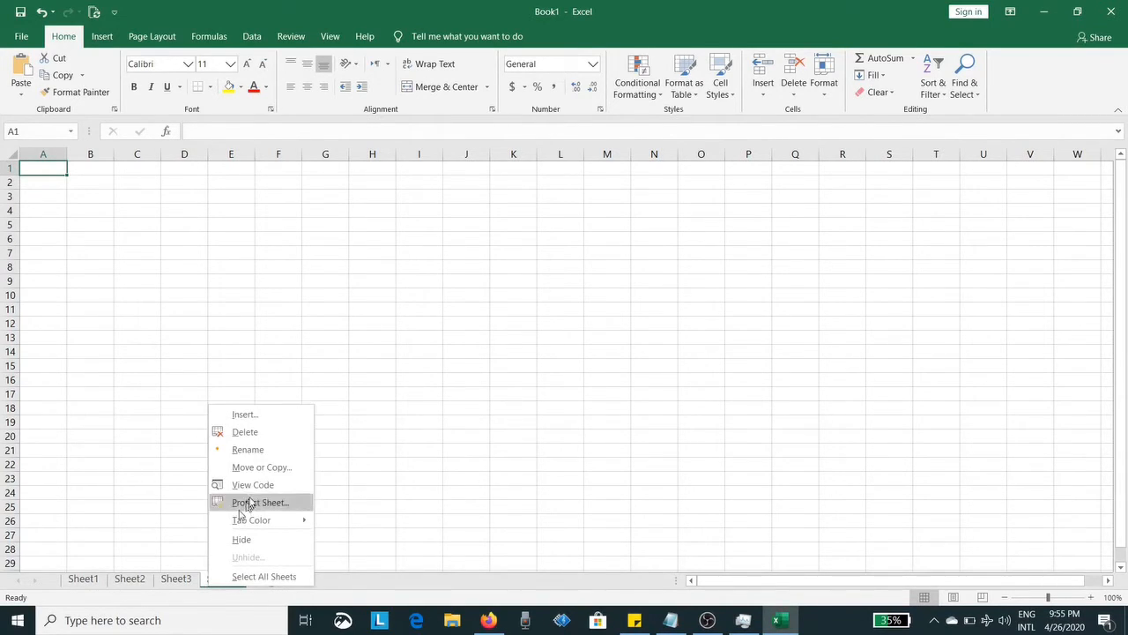
left_click(247, 432)
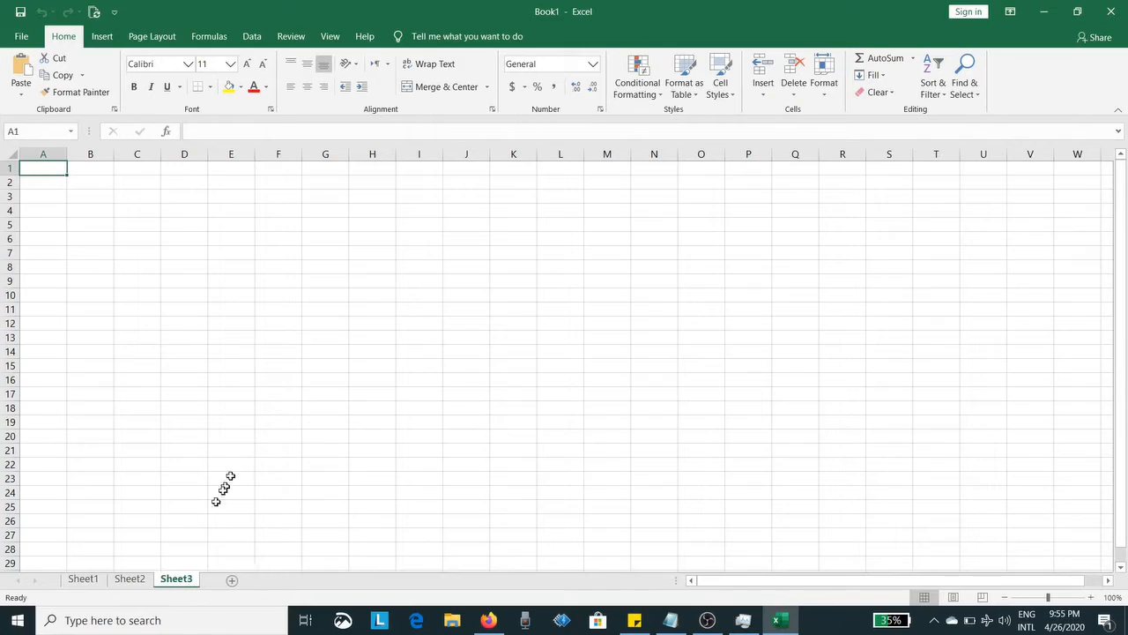
right_click(176, 585)
left_click(221, 428)
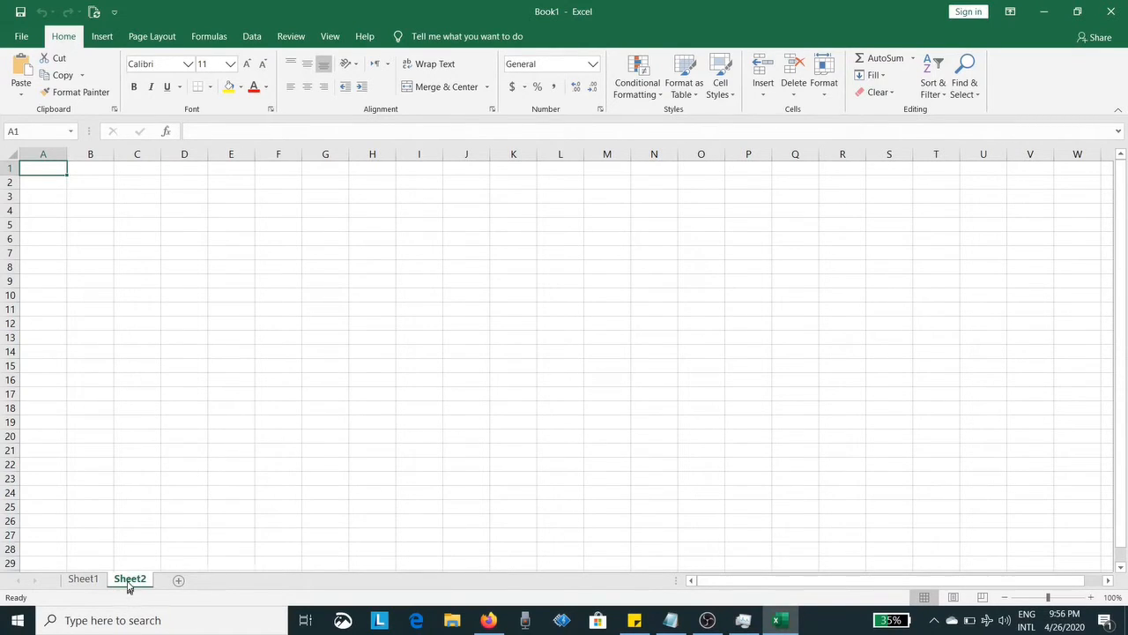
right_click(128, 588)
left_click(166, 429)
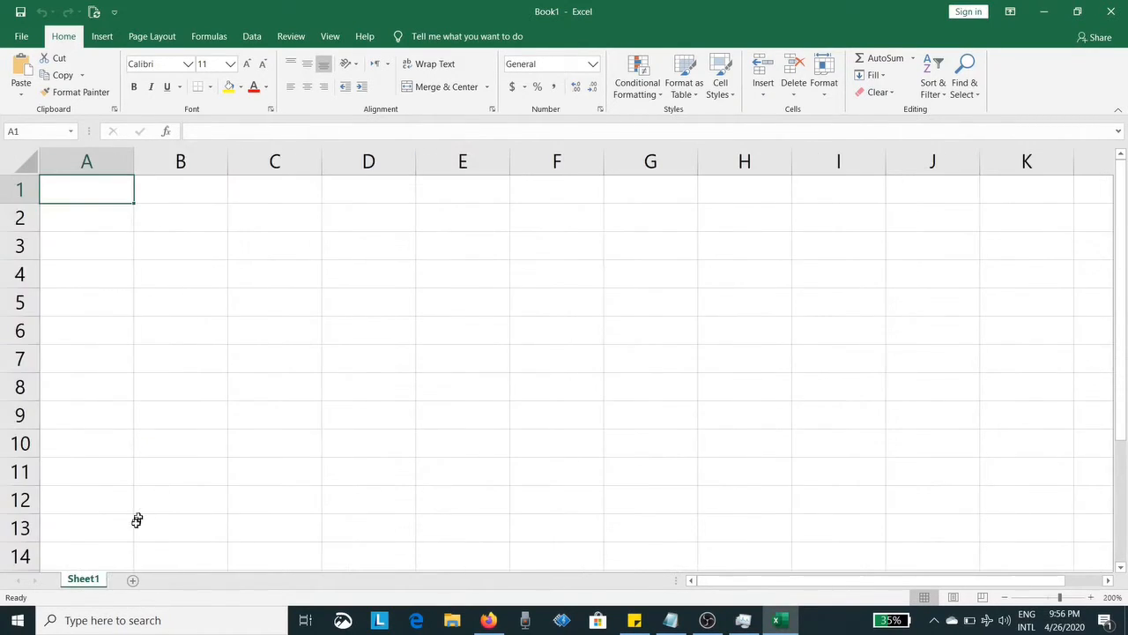
Rename the worksheet Sheet1 as "Basic Learning".
right_click(98, 585)
left_click(137, 443)
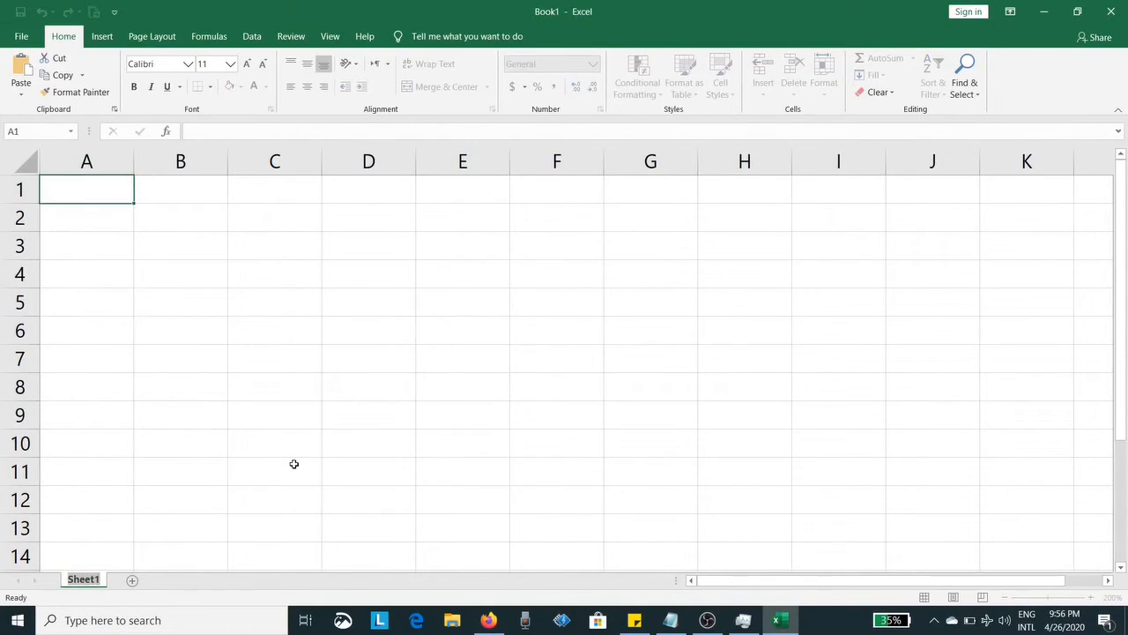
type("Basic Learning")
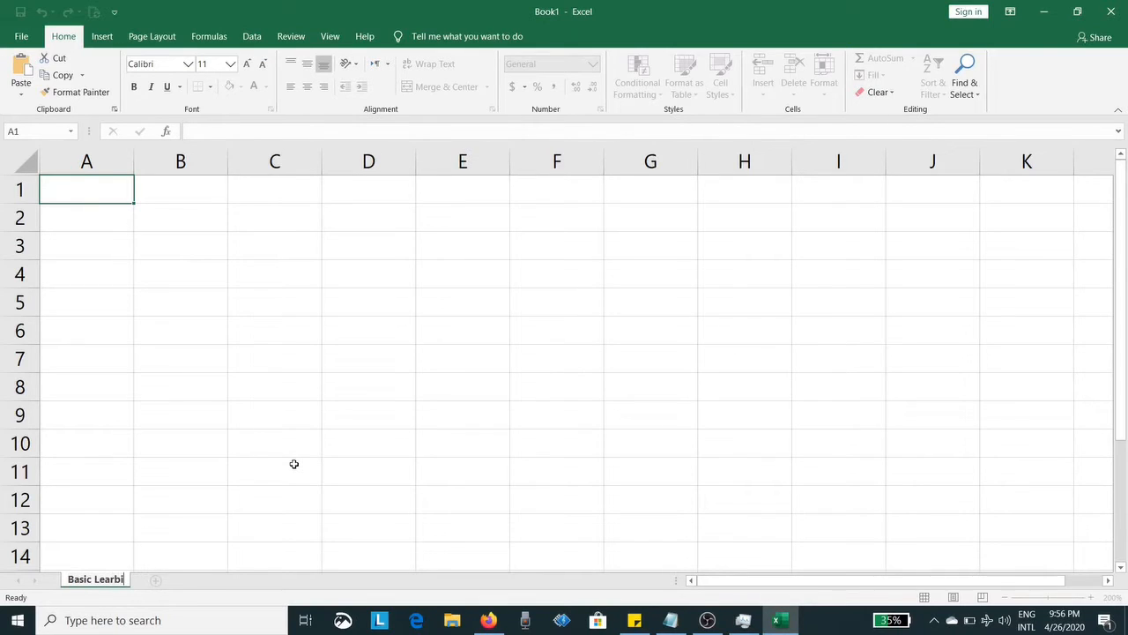
left_click(220, 490)
Set the tab color of the "Basic Learning" sheet to standard red.
right_click(128, 583)
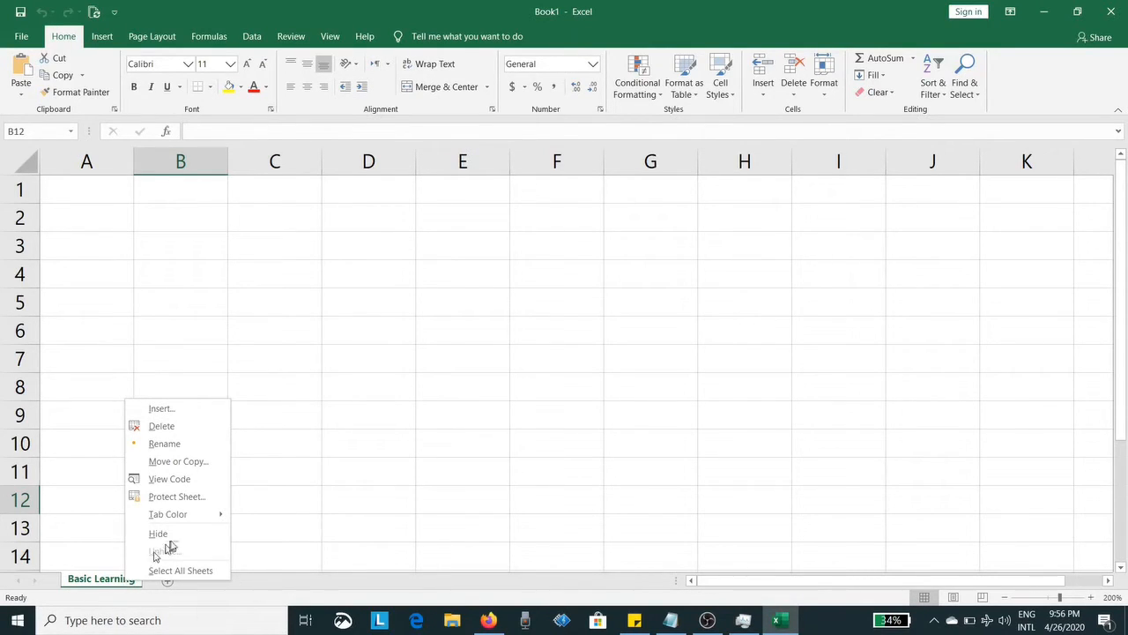
mouse_move(184, 520)
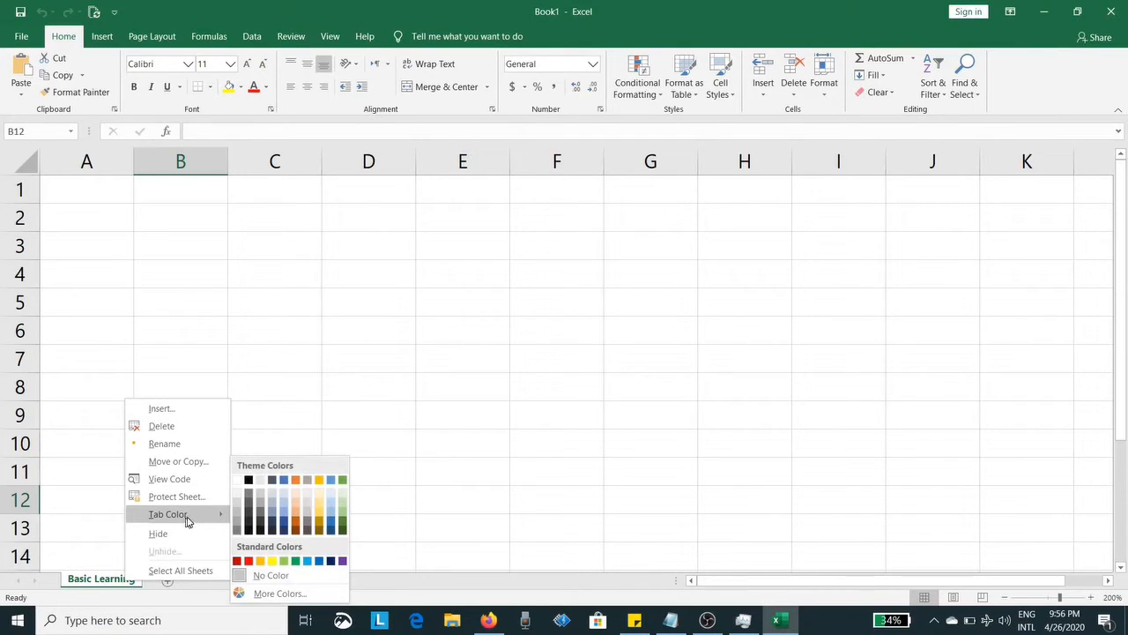
left_click(248, 560)
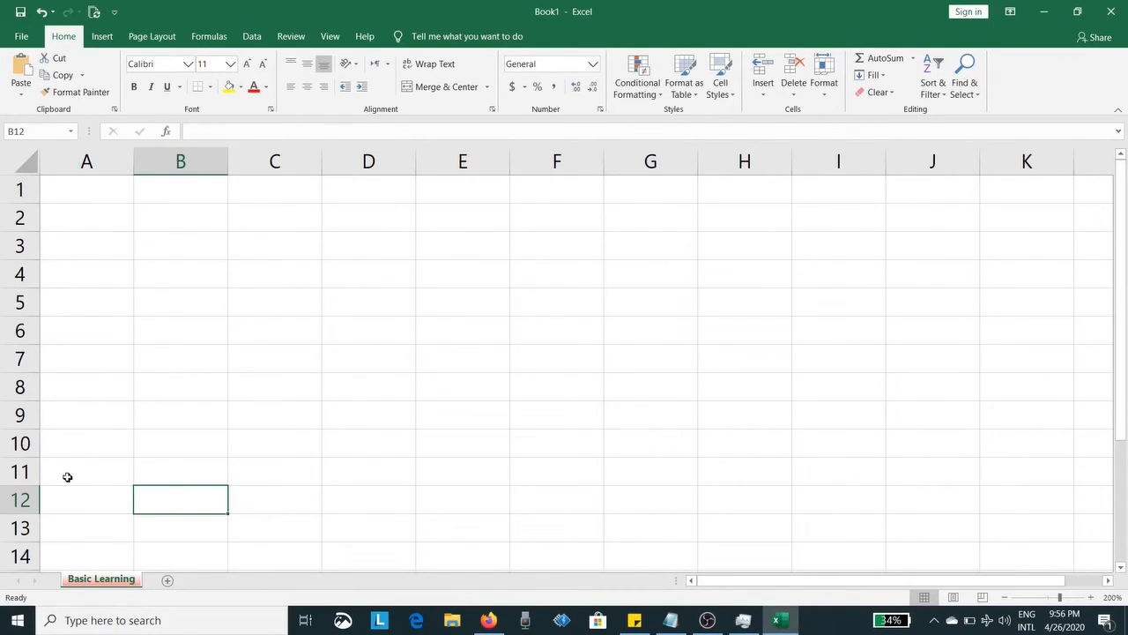
Enter "Cells" in cell B4 and "What is a Cell?" in cell B5.
left_click(197, 271)
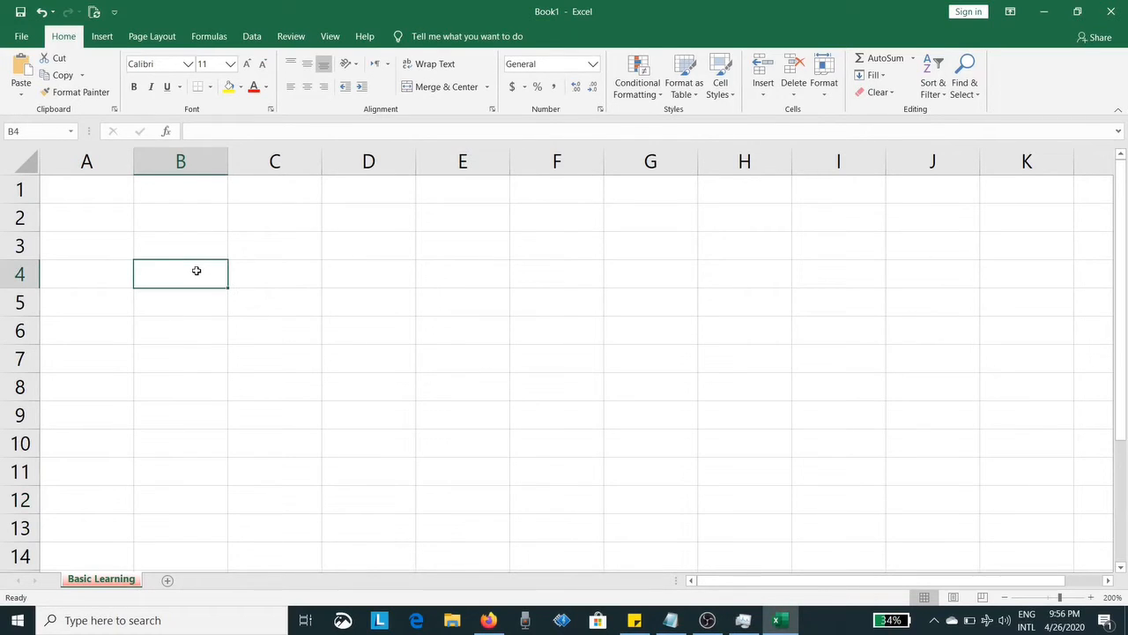
type("Cells")
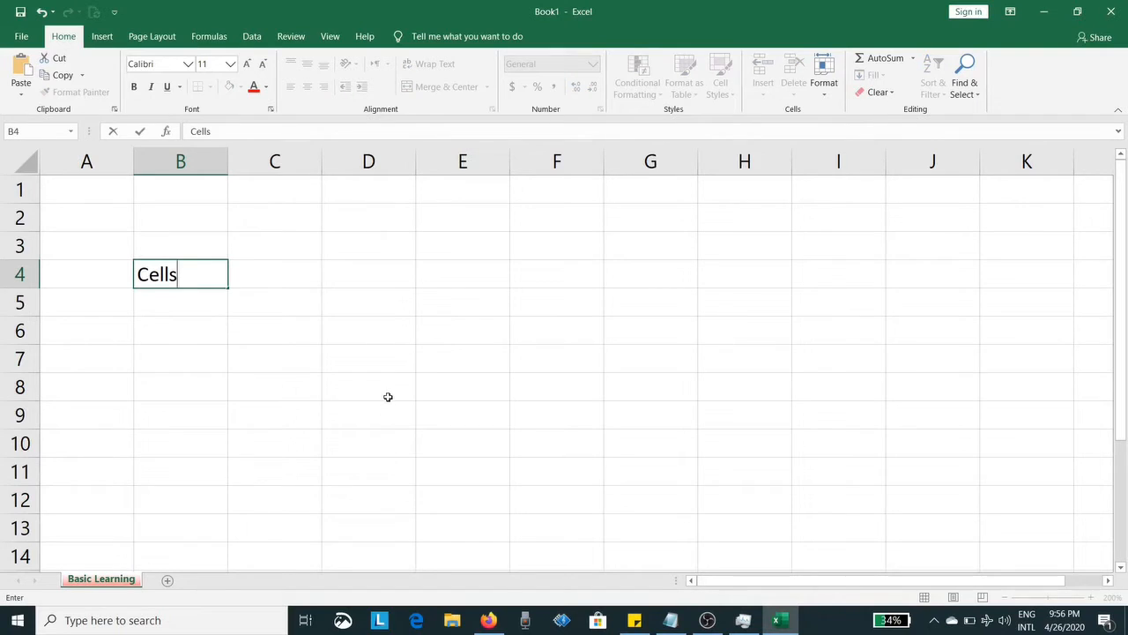
key("Return")
type("What is a")
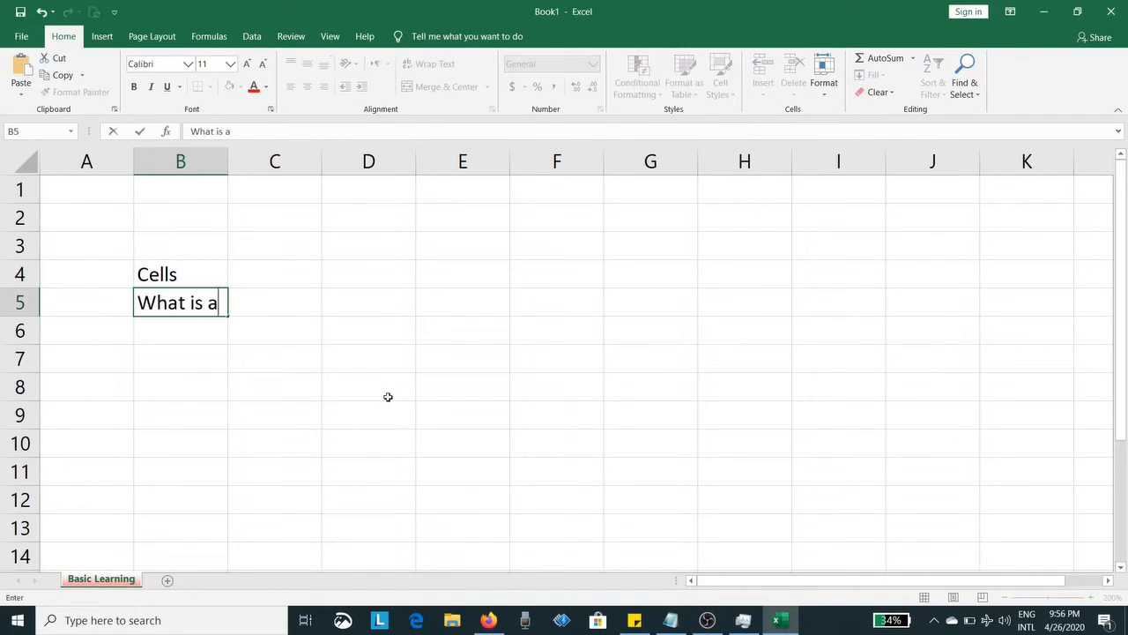
type(" Cell?")
Enter the headings "Columns" in cell B7 and "Rows" in cell C7.
left_click(159, 349)
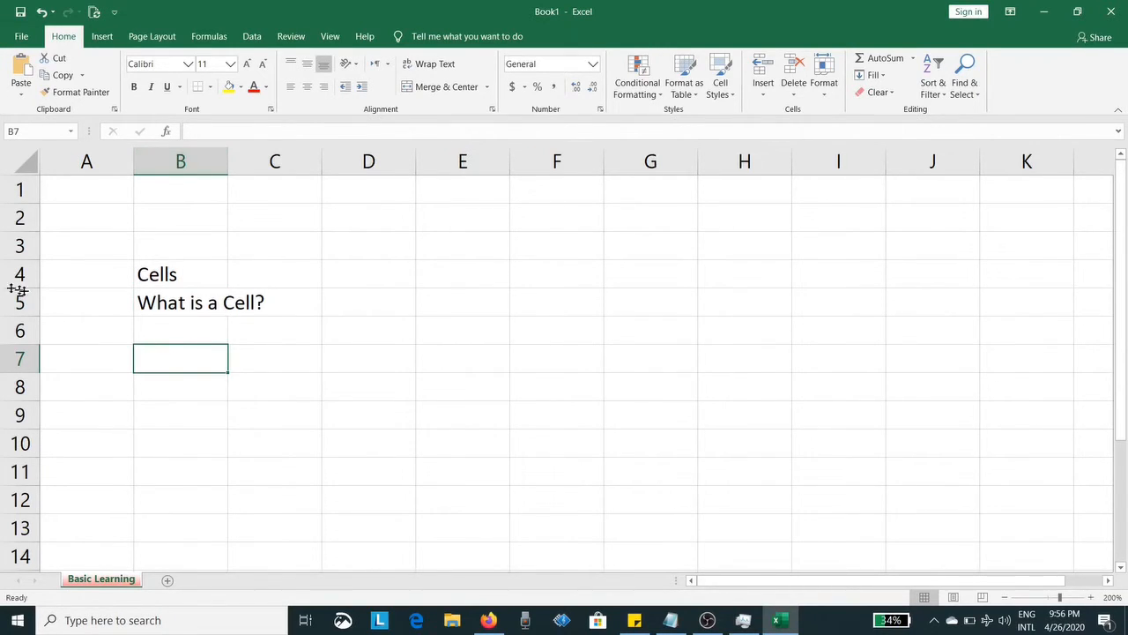
type("Co")
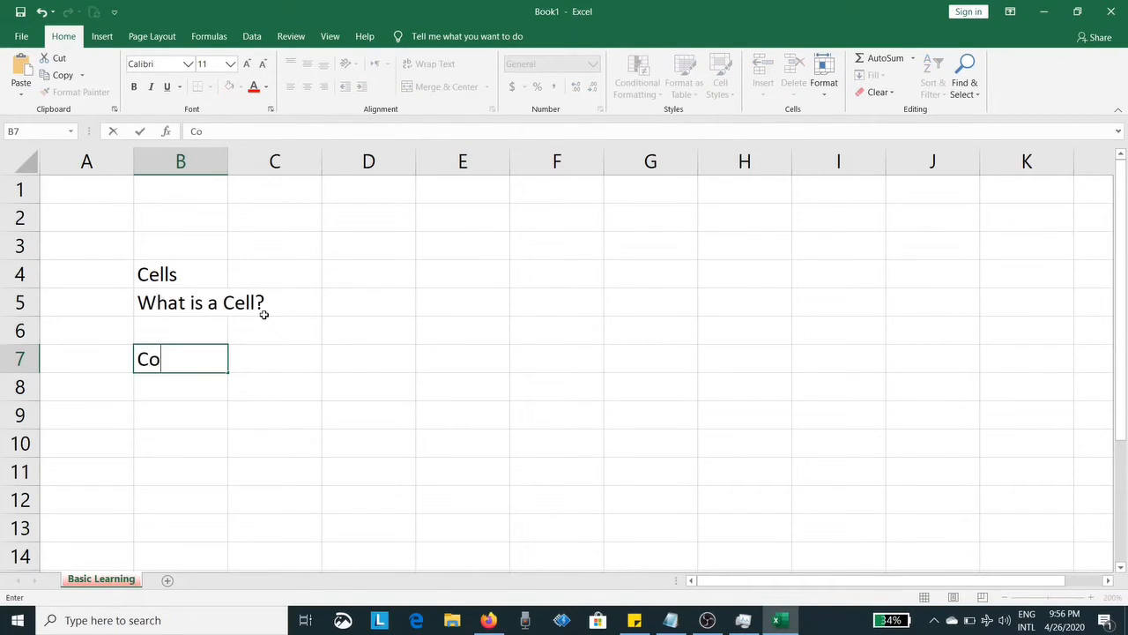
type("lumns")
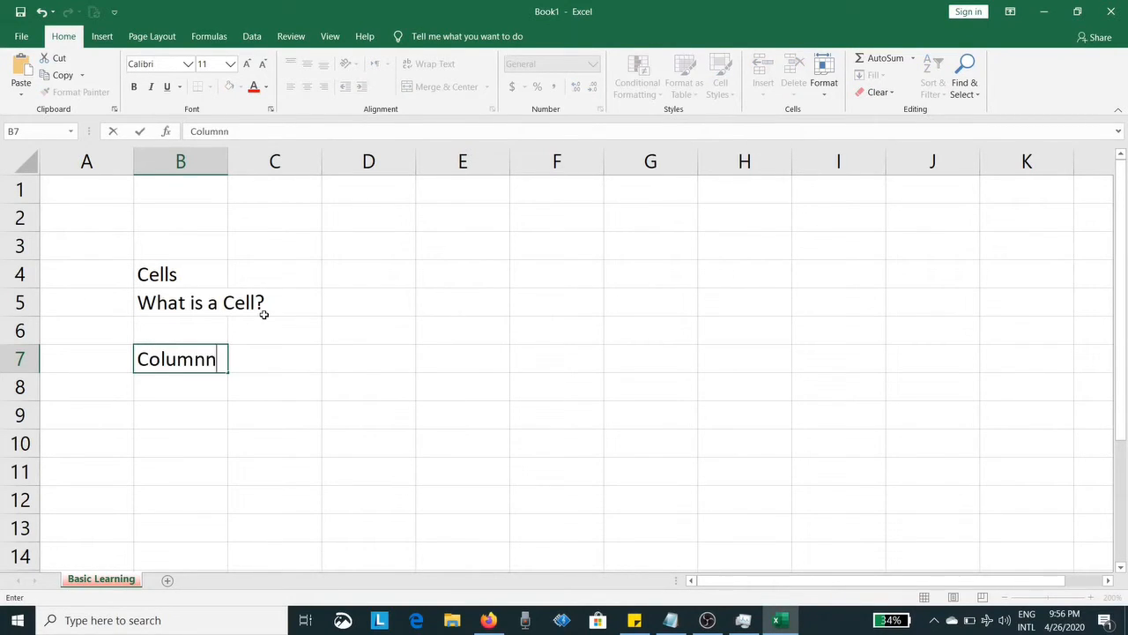
key("Tab")
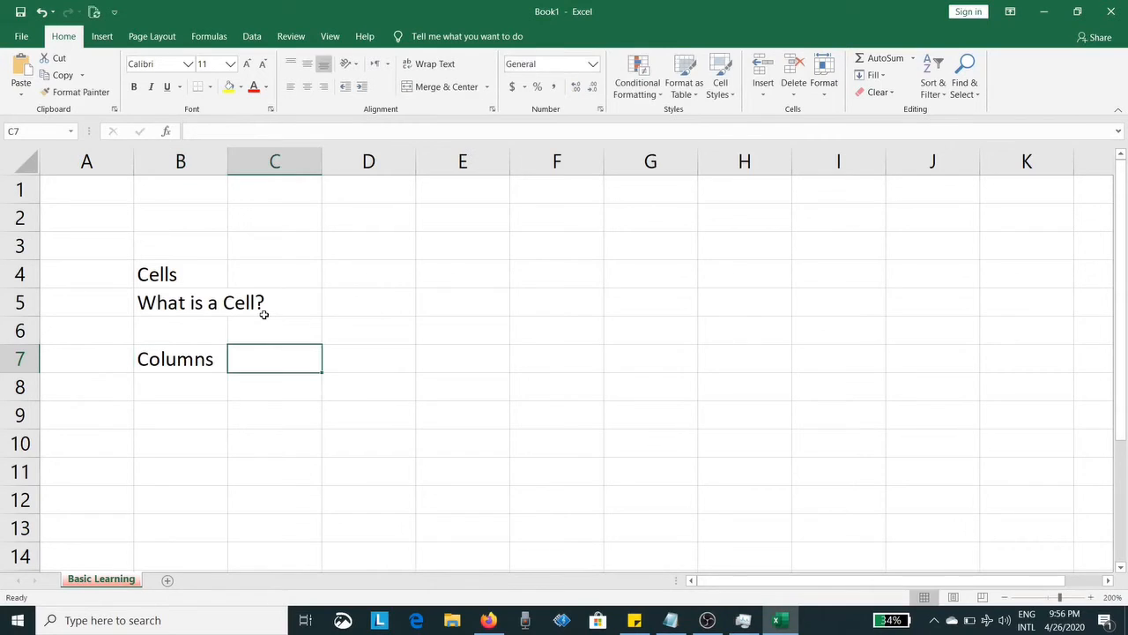
type("Rows")
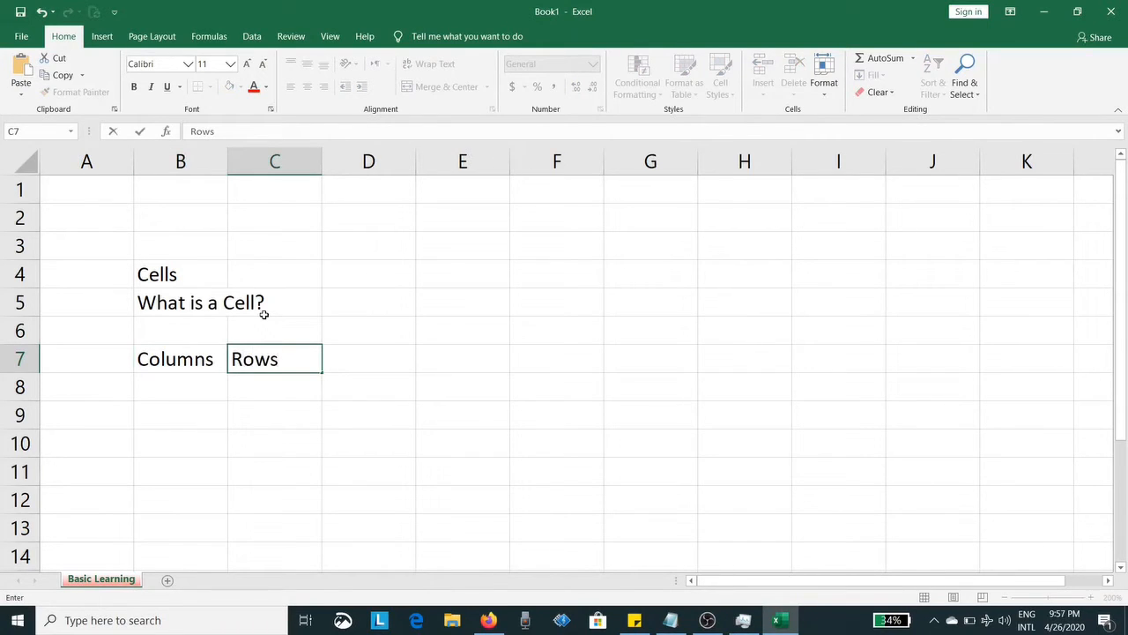
key("Return")
Enter "Intersection" in cell B8, below the Columns heading.
type("In")
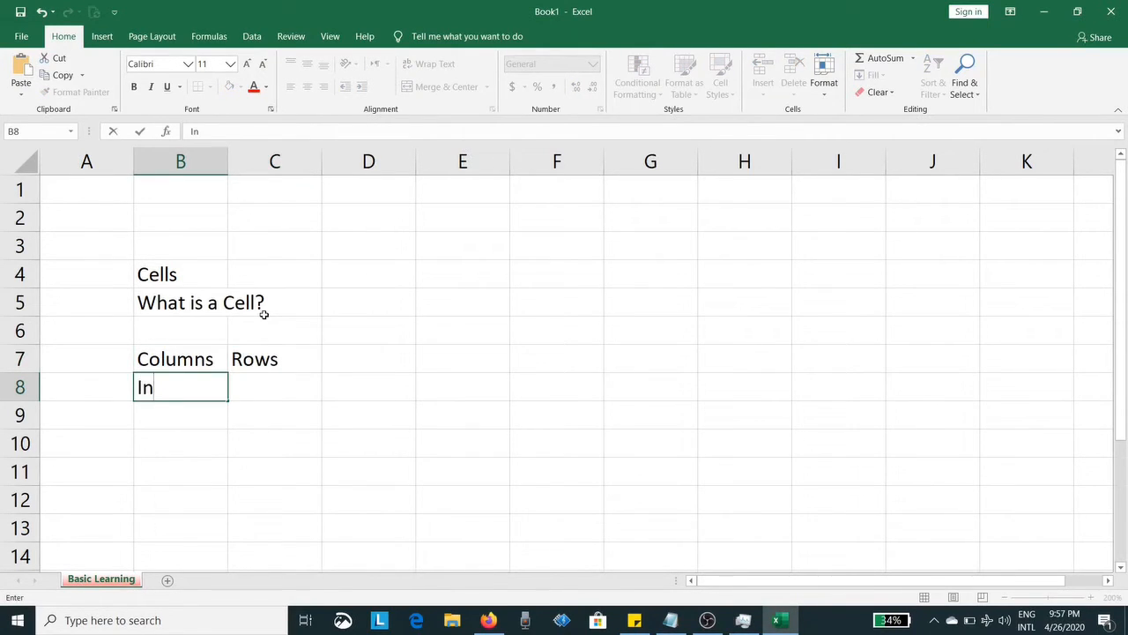
type("tersectio")
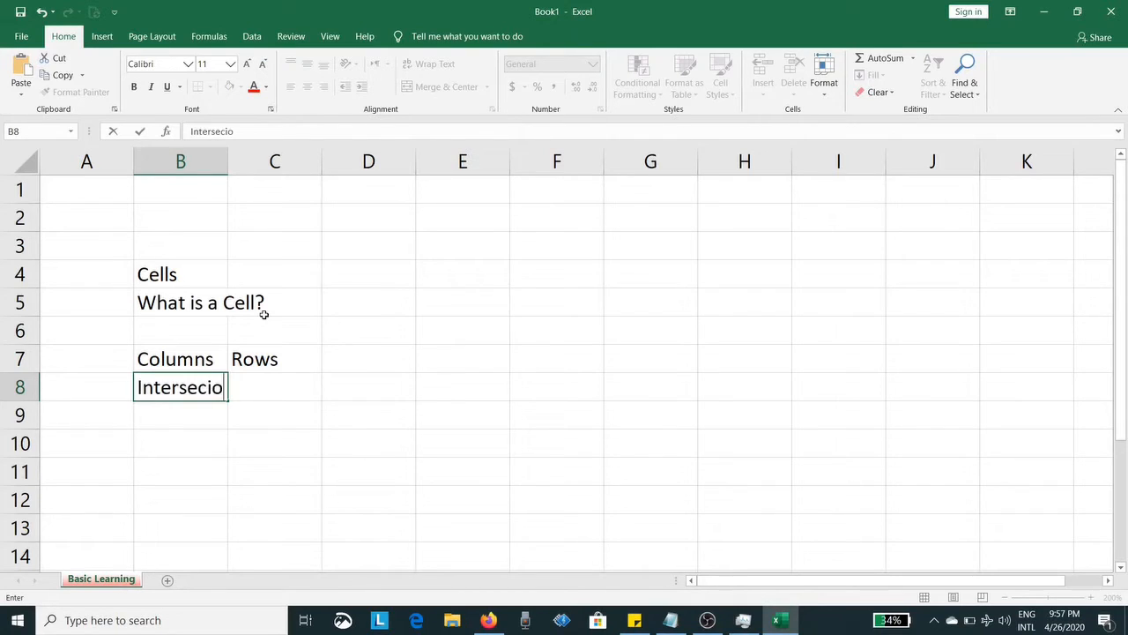
key("BackSpace")
key("BackSpace")
type("tion")
key("ctrl+Return")
key("Return")
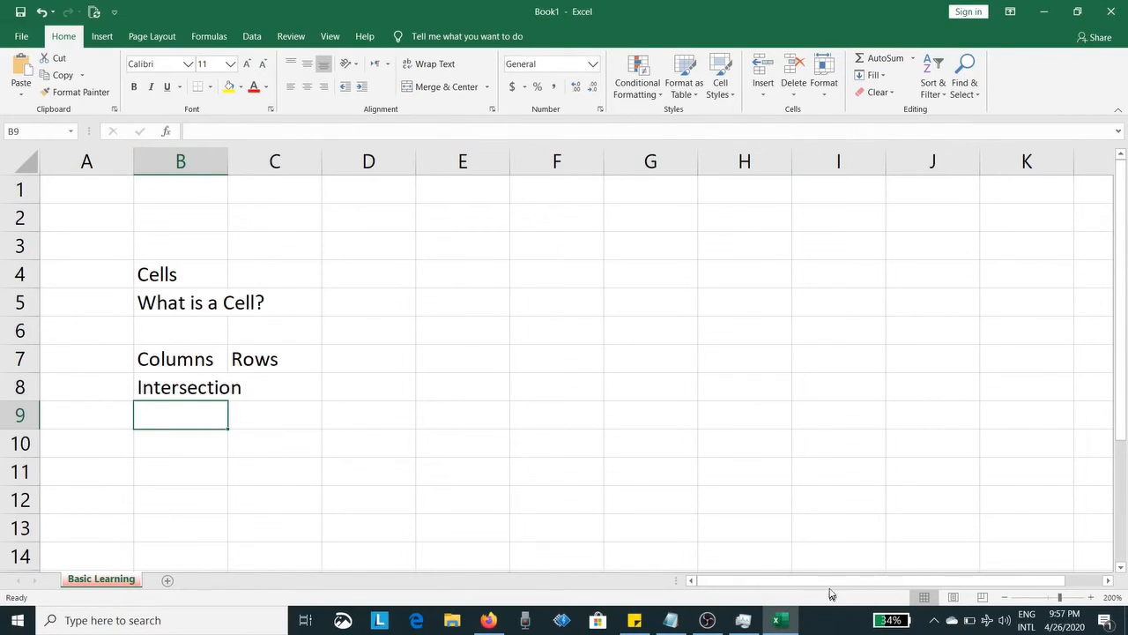
left_click_drag(832, 587, 728, 578)
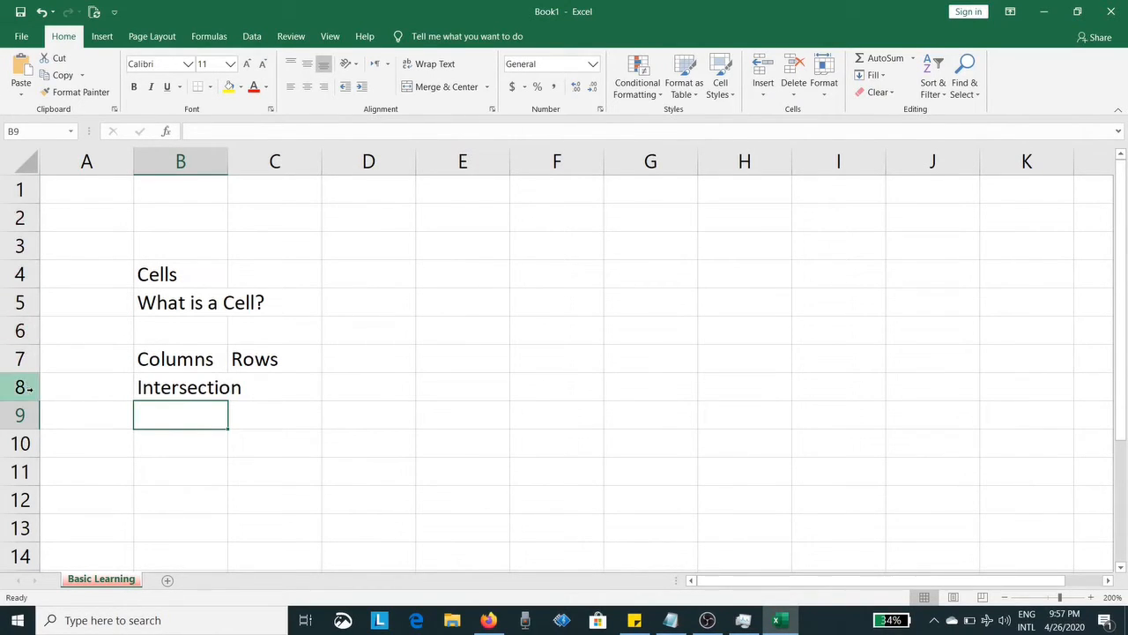
Enter "Cell Reference" in cell B10.
left_click(172, 222)
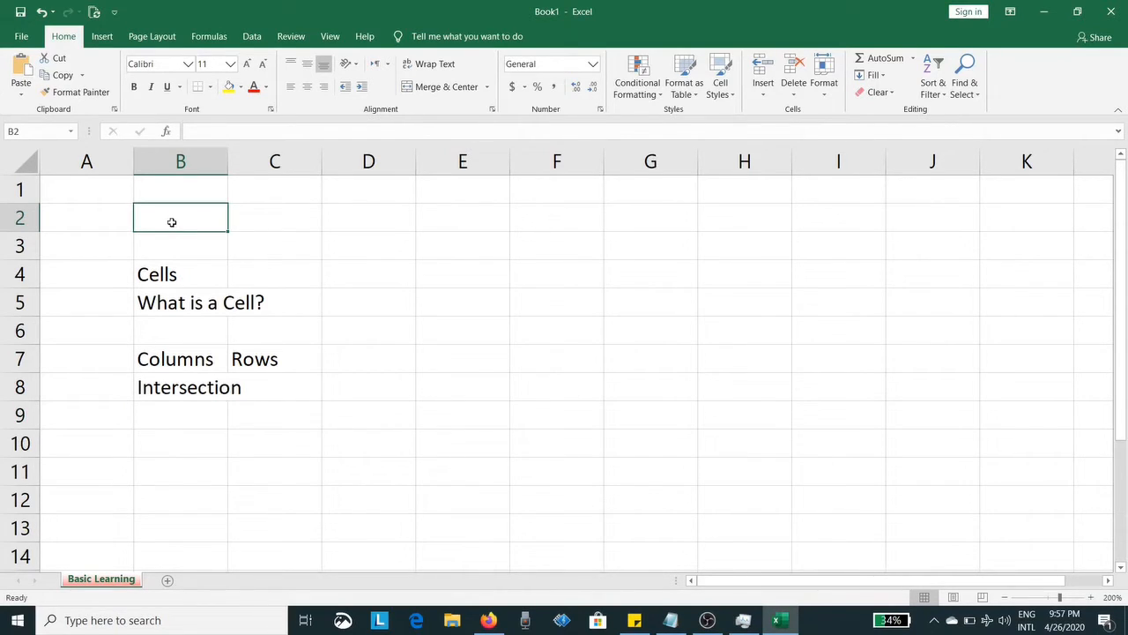
left_click(190, 443)
type("Cell")
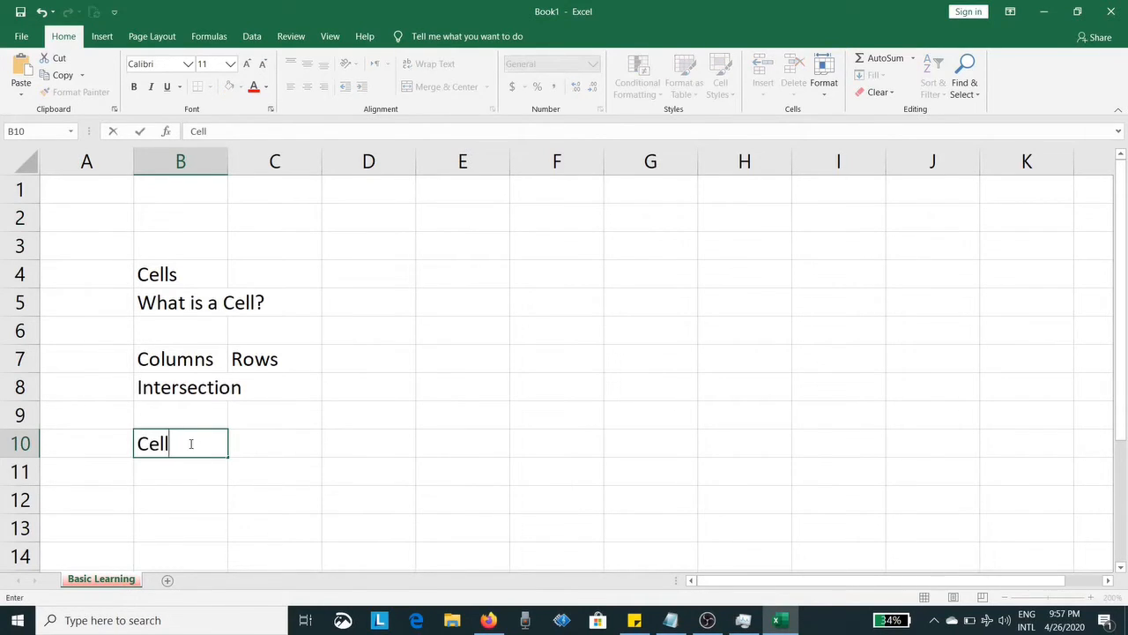
type(" Refeefer")
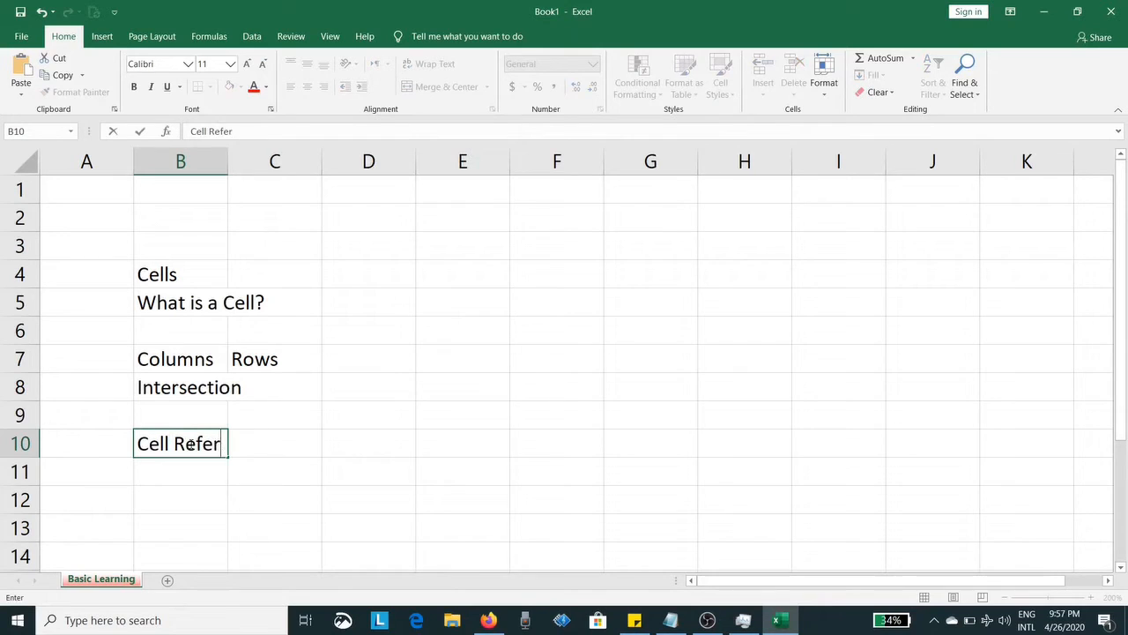
type("ence")
key("Return")
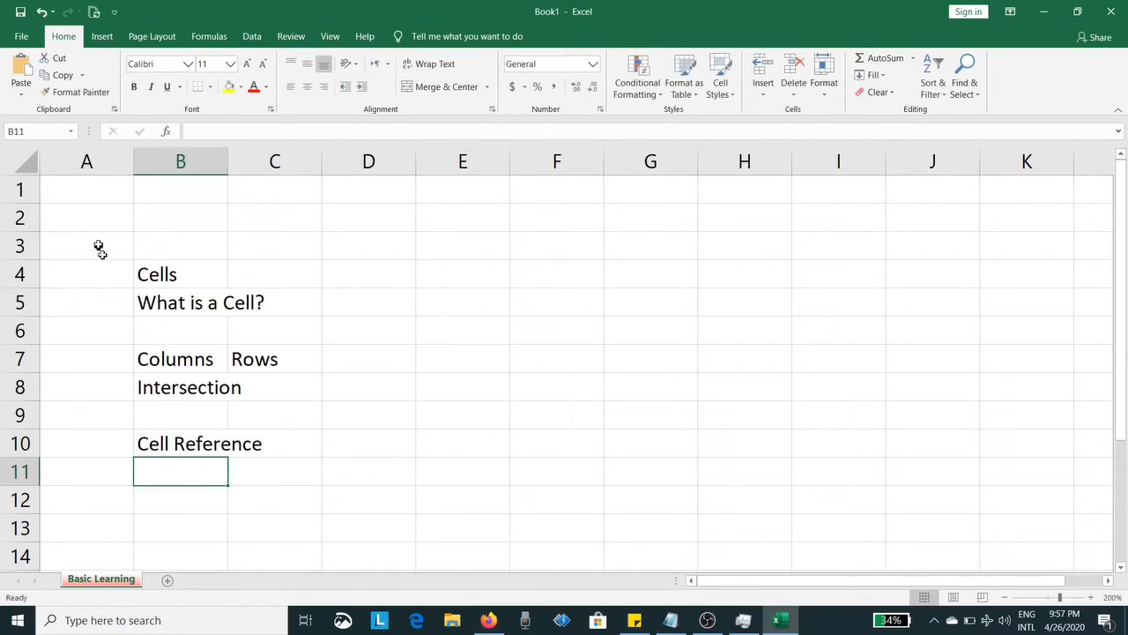
Label cell B2 with its own cell reference, "B2", leaving B3 empty.
left_click(184, 385)
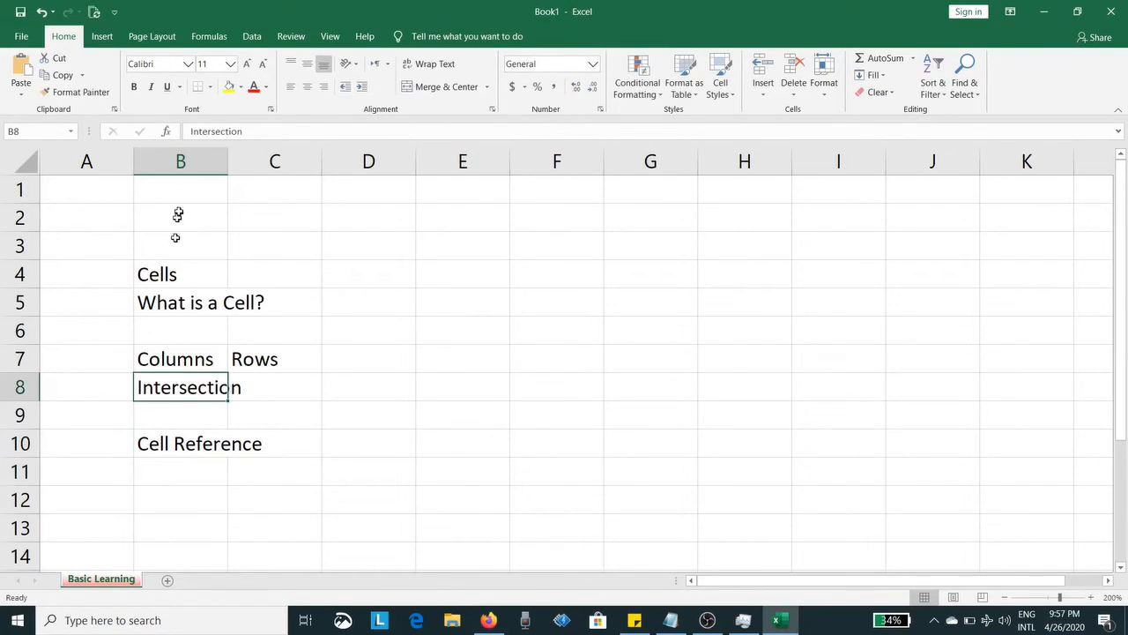
left_click(181, 221)
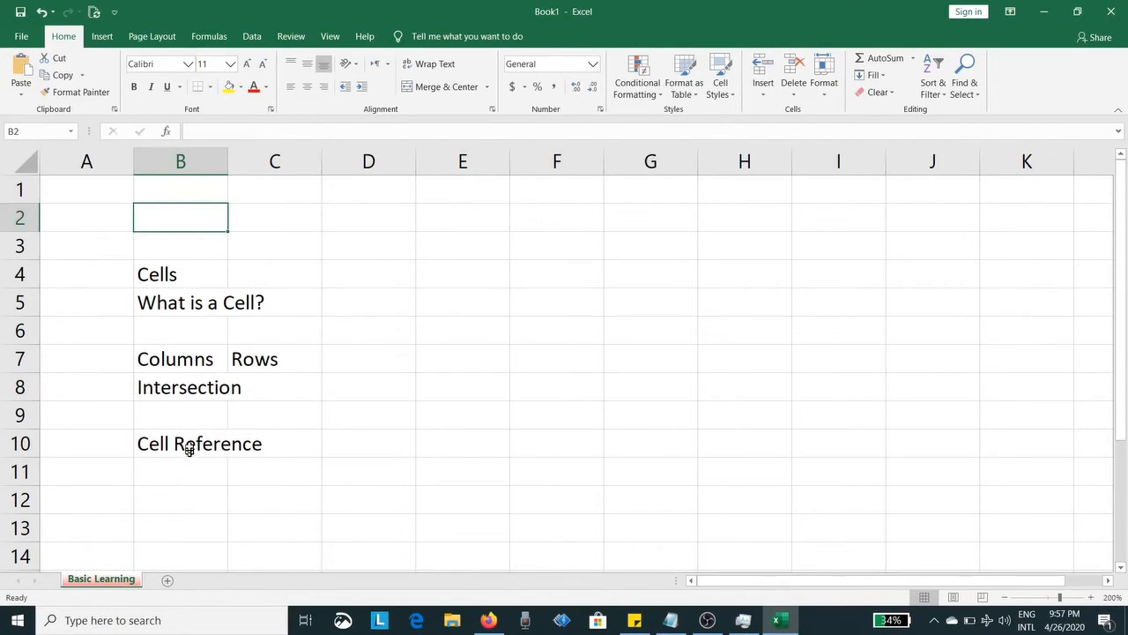
type("B2")
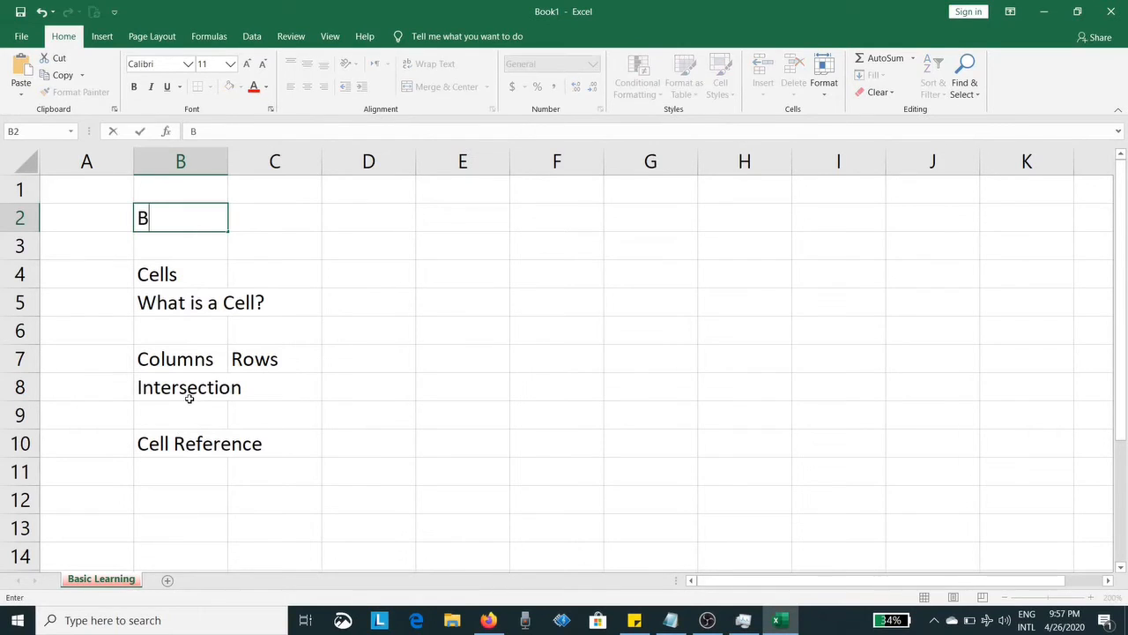
key("Return")
type("4")
key("BackSpace")
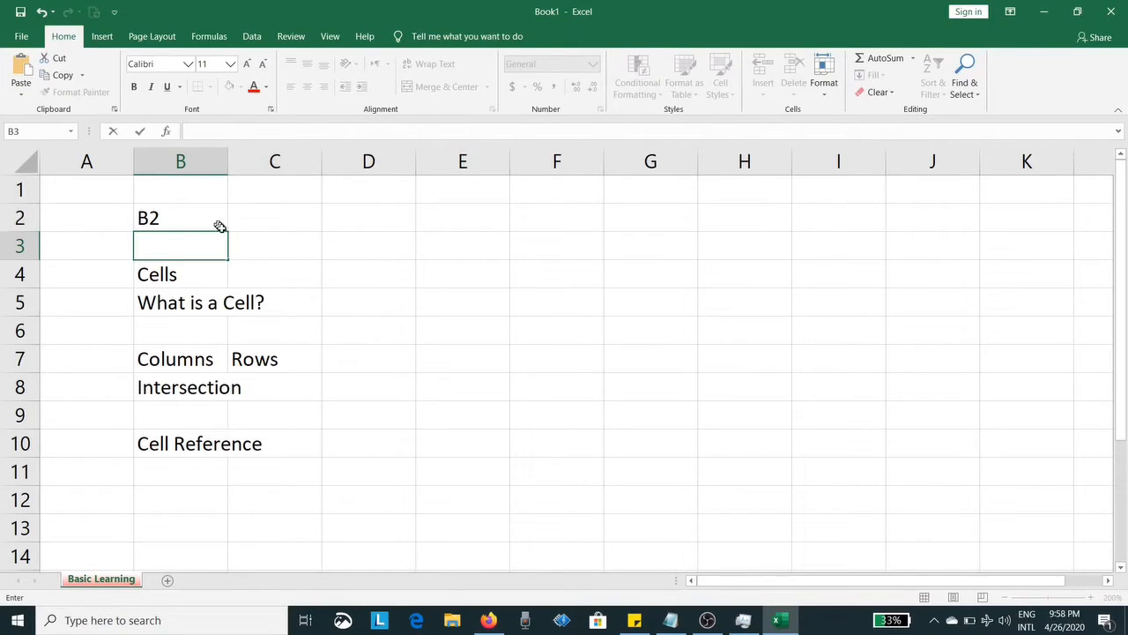
Enter the cell reference "F4" in cell F4.
left_click(273, 222)
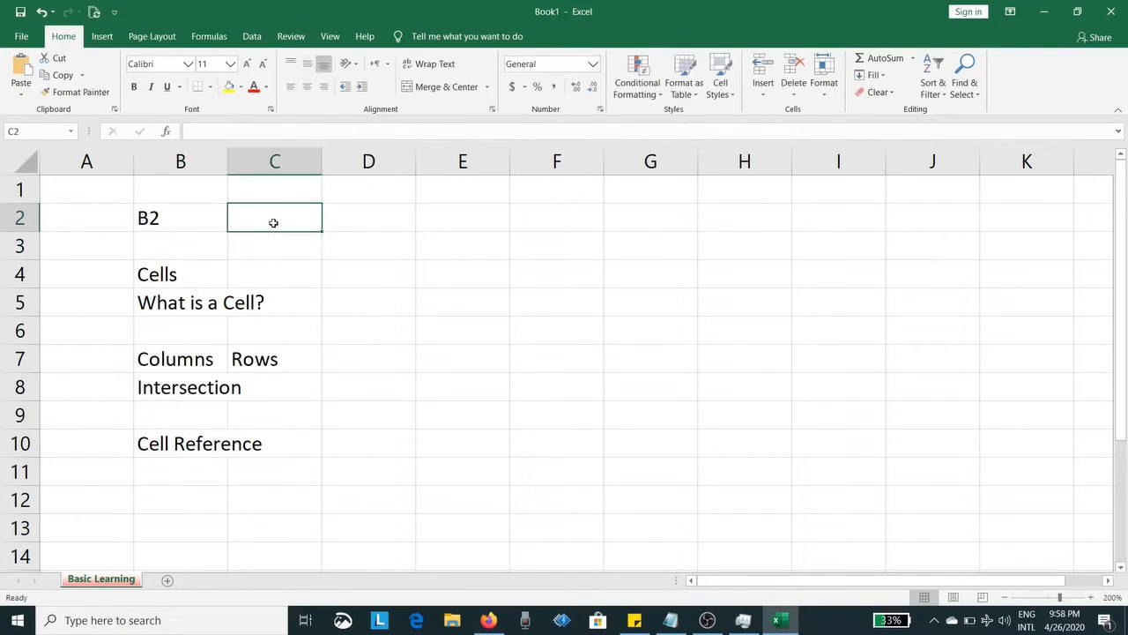
left_click(392, 219)
left_click(464, 230)
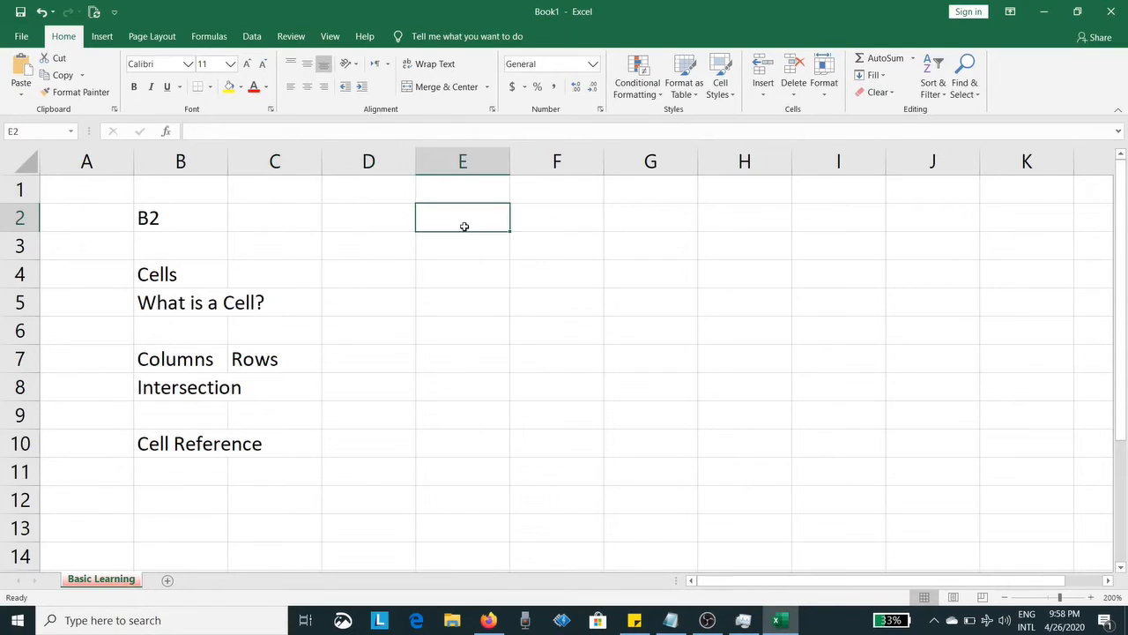
left_click(477, 280)
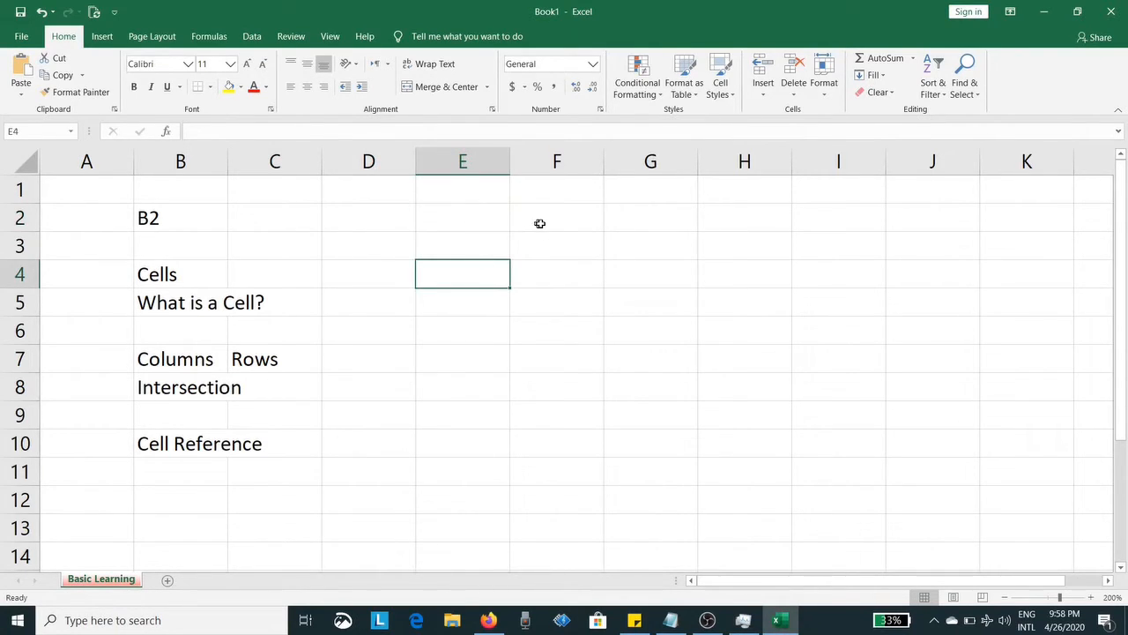
left_click(546, 276)
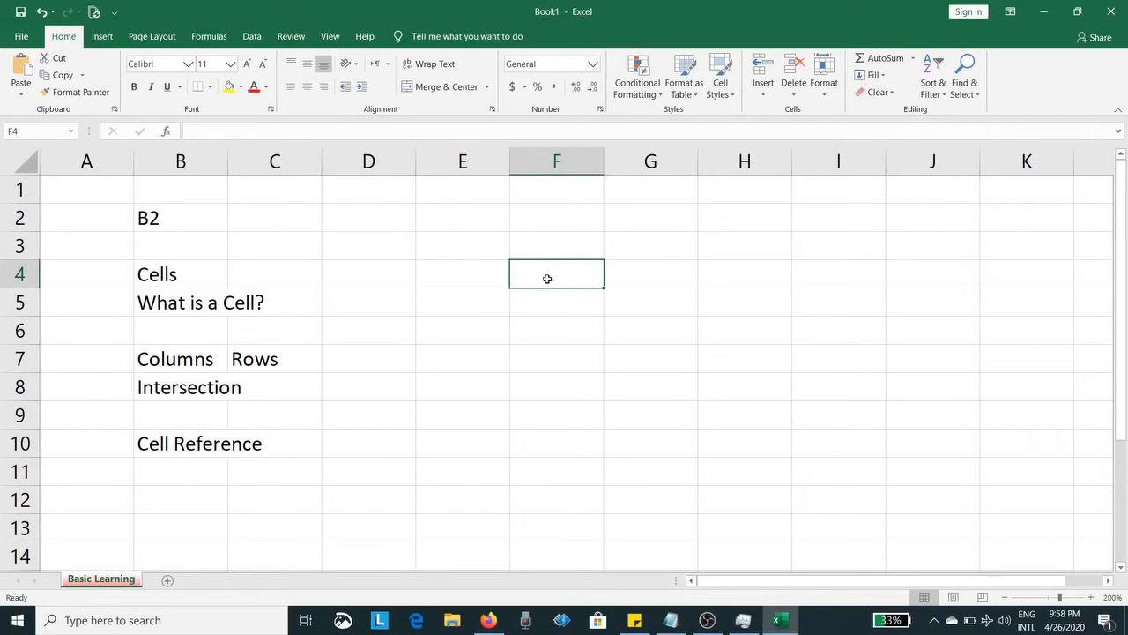
type("F4")
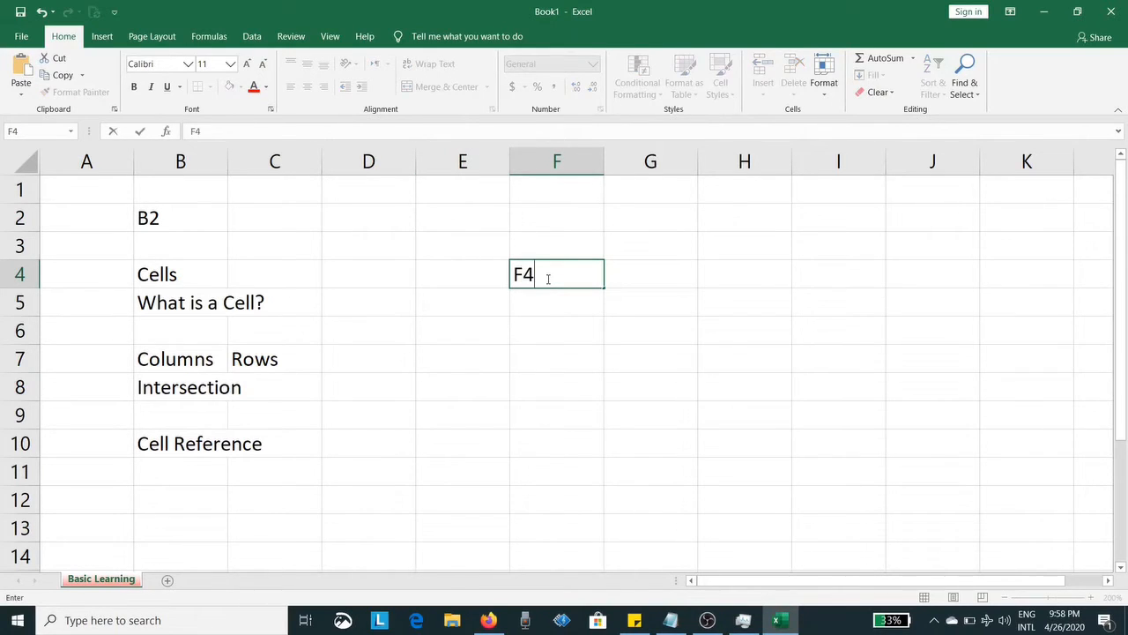
key("Return")
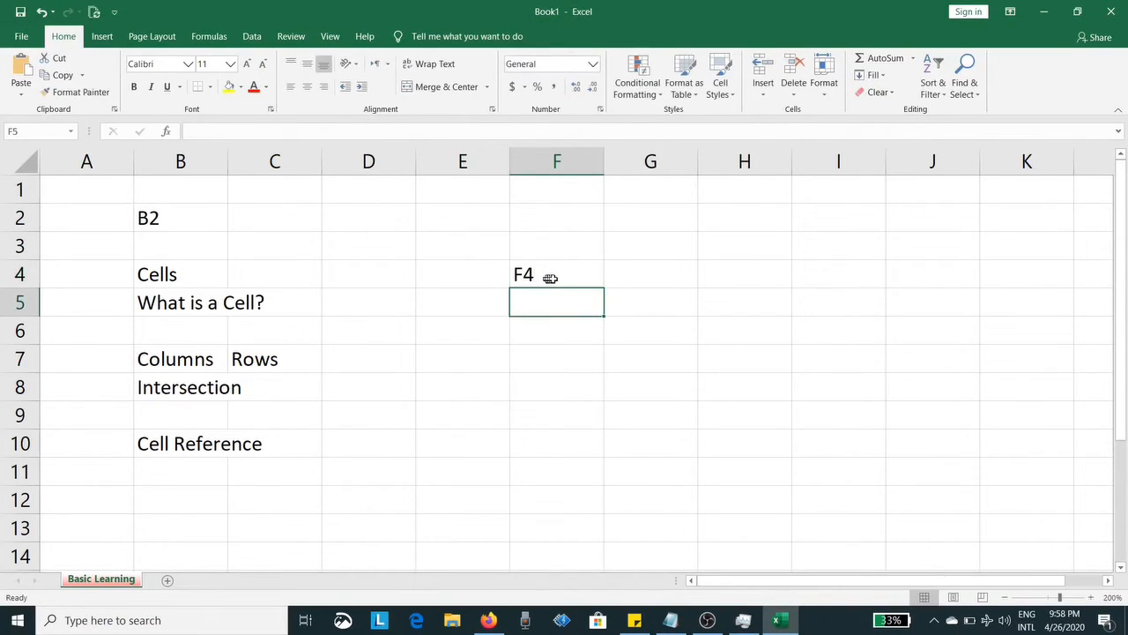
Enter the cell reference "G6" in cell G6.
left_click(670, 338)
type("G")
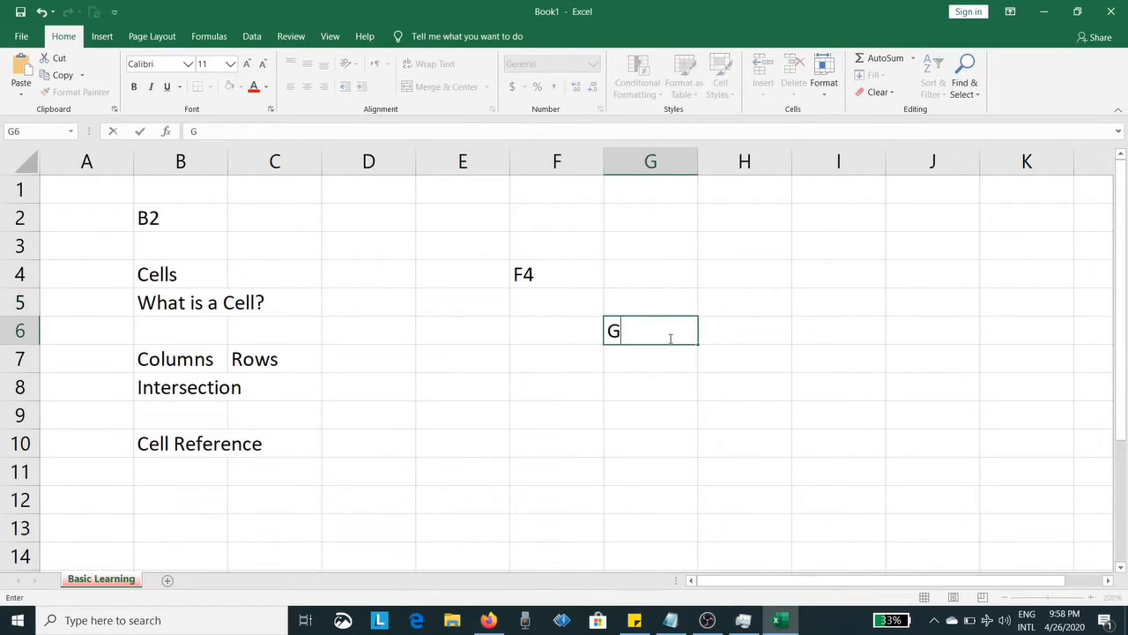
type("6")
left_click(587, 375)
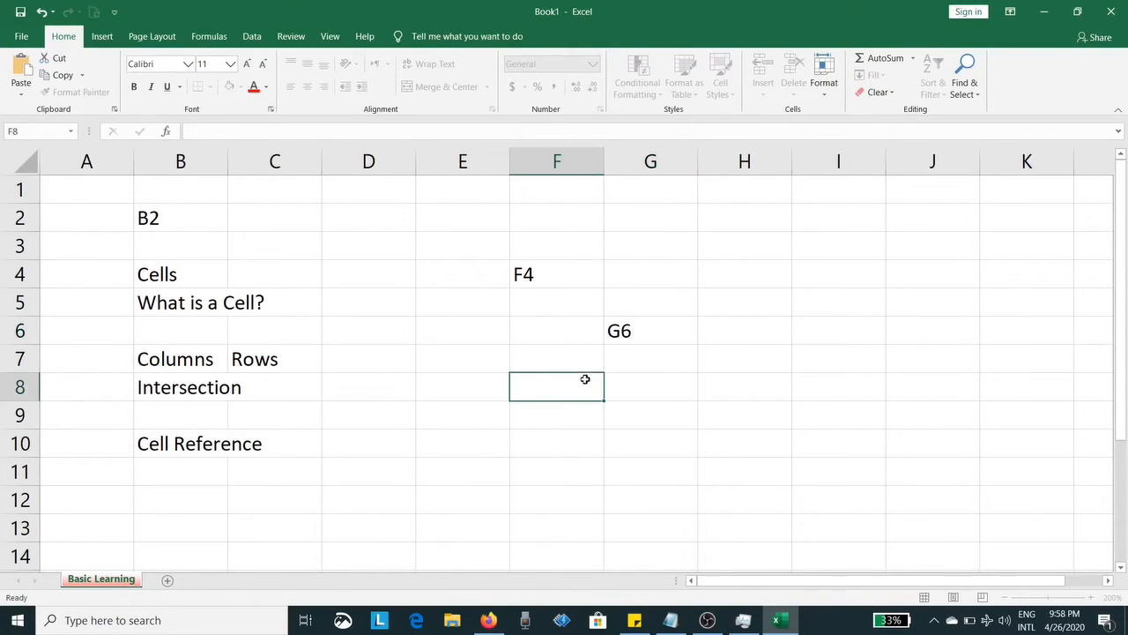
Select the block of cells E2:G9 as an example of a multi-cell selection.
left_click(531, 271)
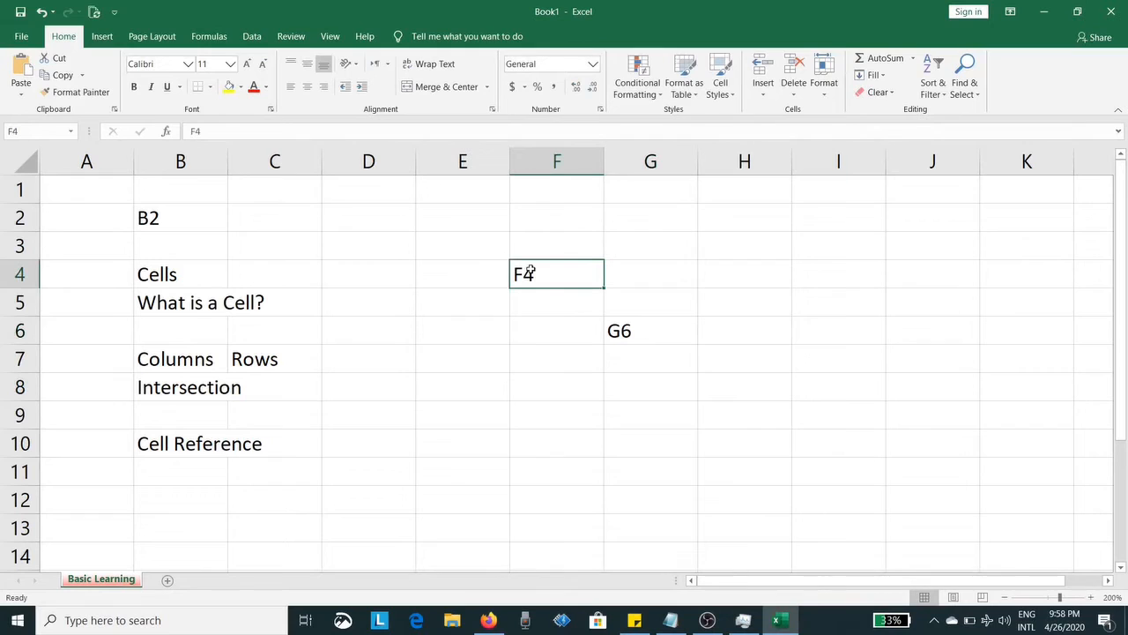
left_click(484, 222)
left_click_drag(509, 227, 680, 421)
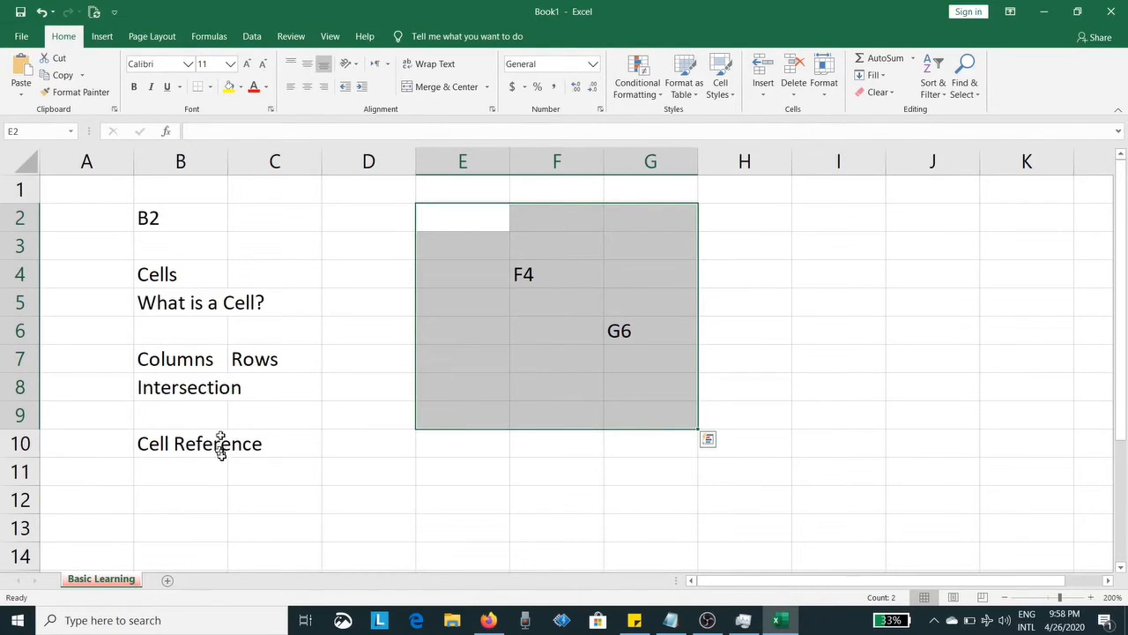
Enter "Range?" in cell B12.
left_click(183, 489)
type("TR")
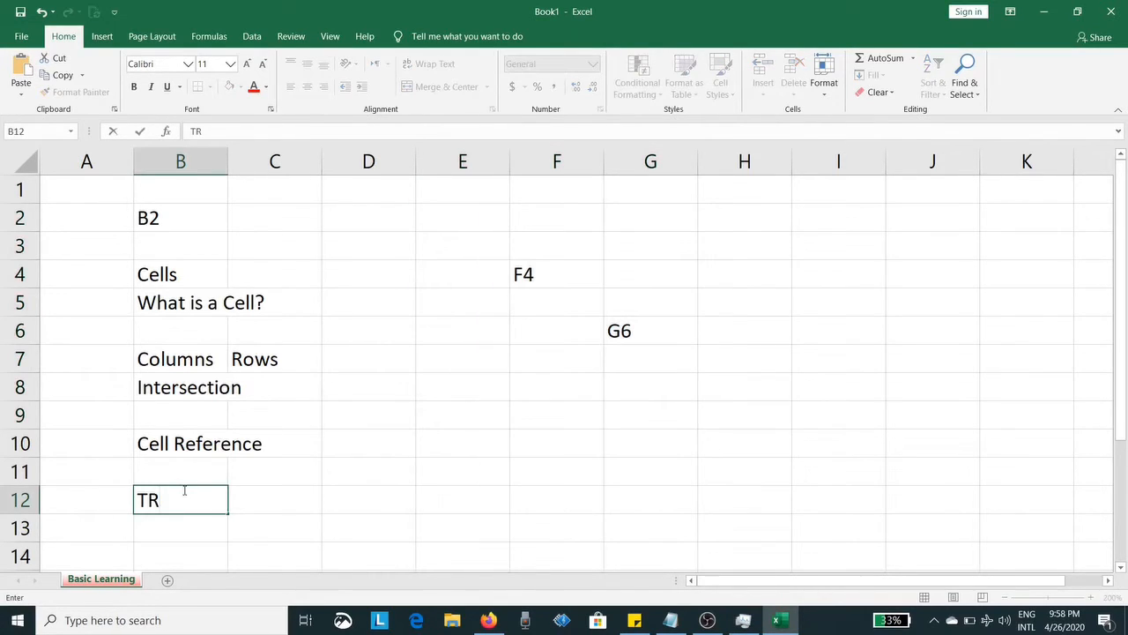
key("BackSpace")
key("BackSpace")
type("Ran")
type("ge")
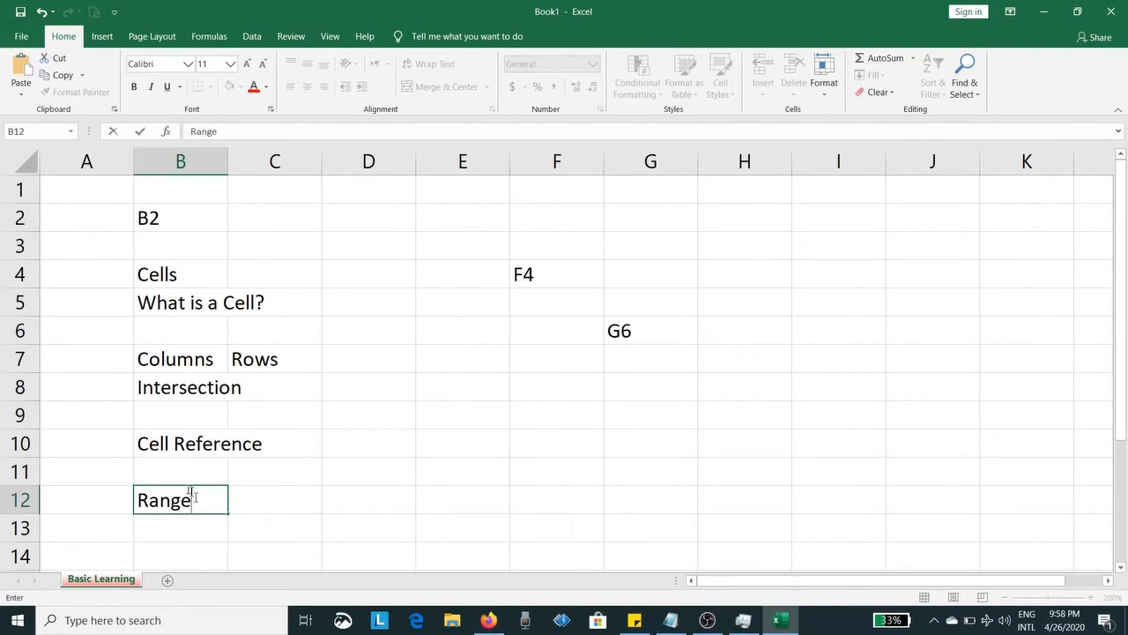
type("?")
key("Return")
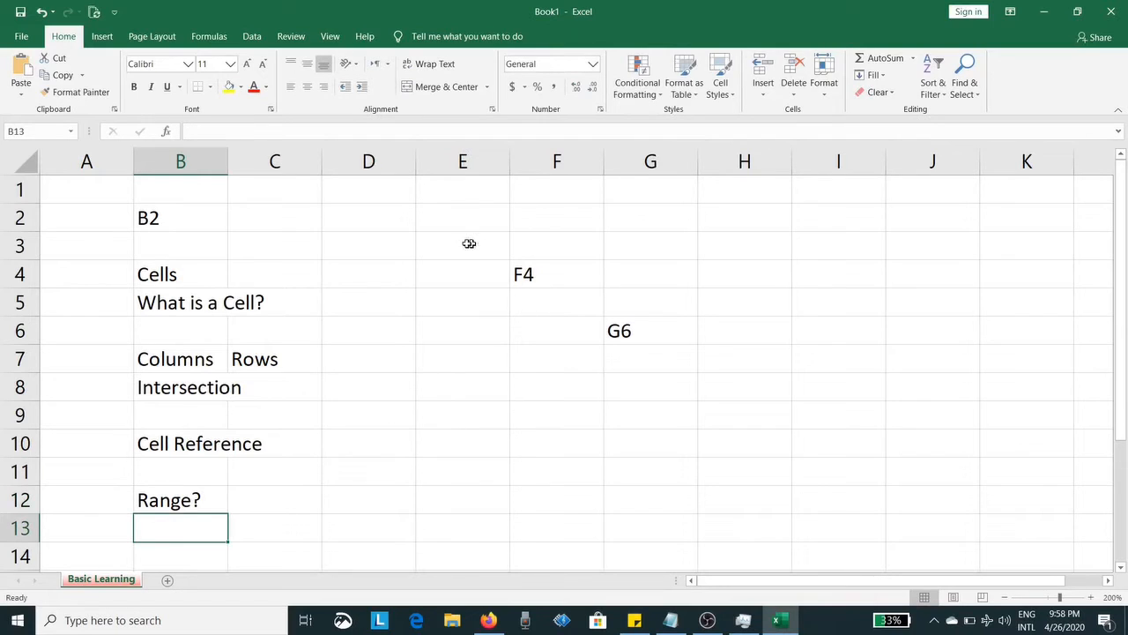
Select example ranges one after another: E3:E10 down a column, E3:I3 across a row, and the block E3:H9.
left_click_drag(458, 244, 460, 453)
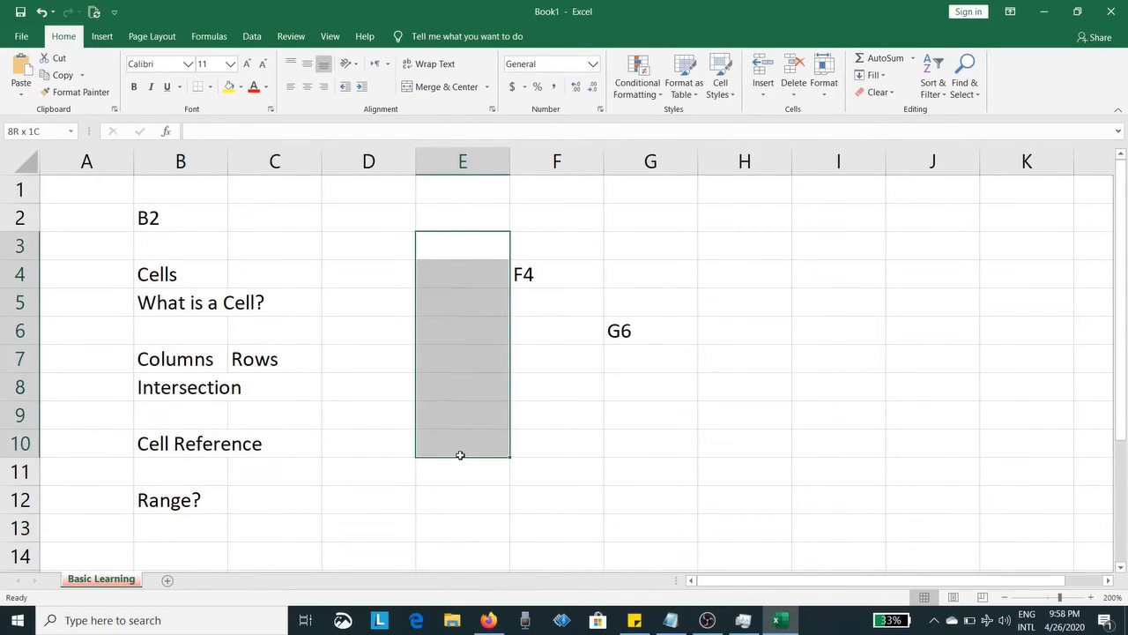
left_click_drag(453, 252, 826, 250)
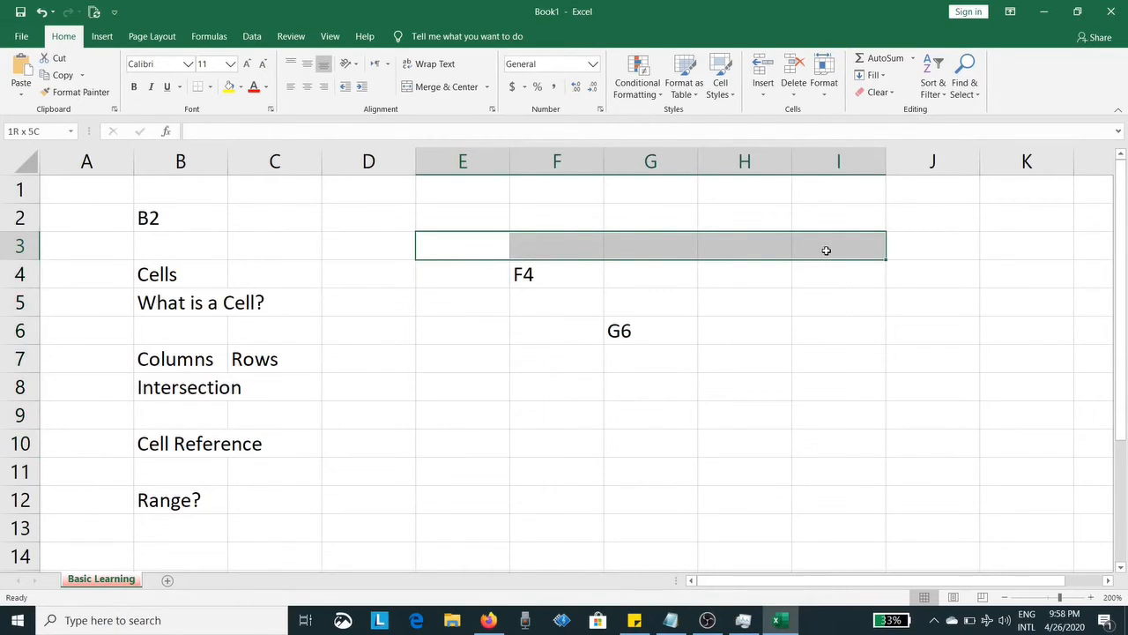
left_click_drag(449, 251, 708, 412)
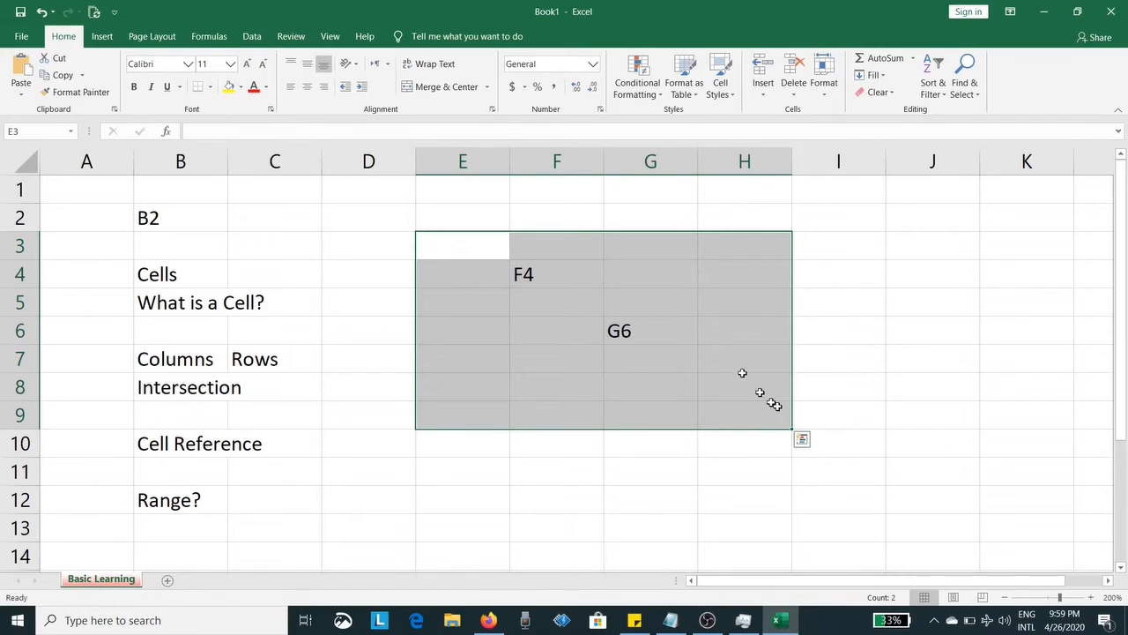
Enter the range reference "E3:G6" in cell E3 and select the range E3:G6.
left_click(458, 246)
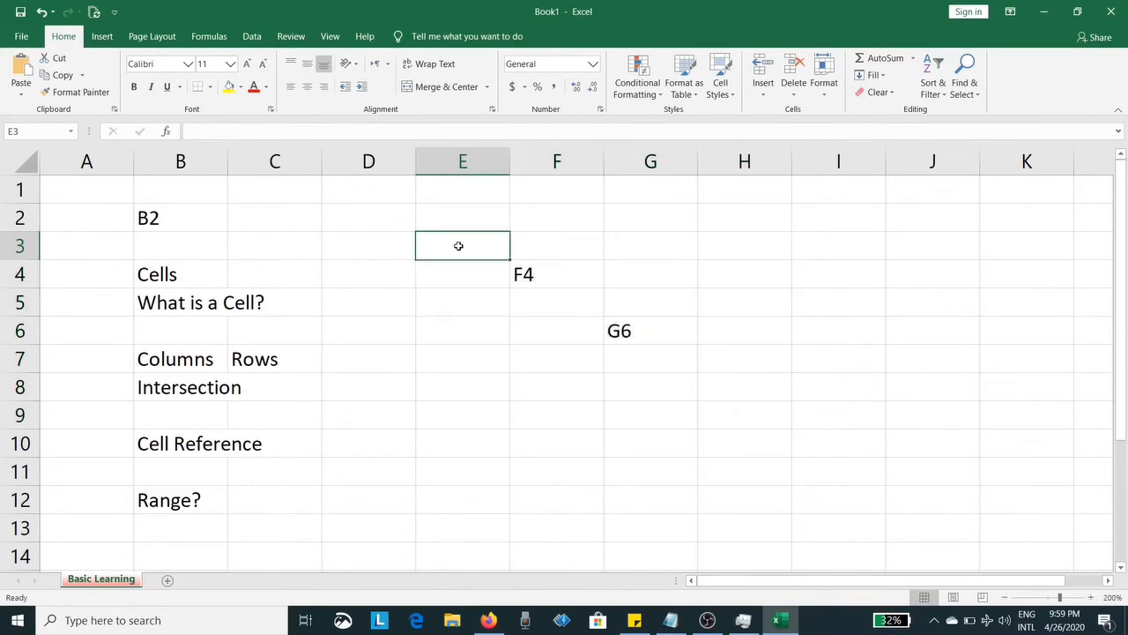
type("e")
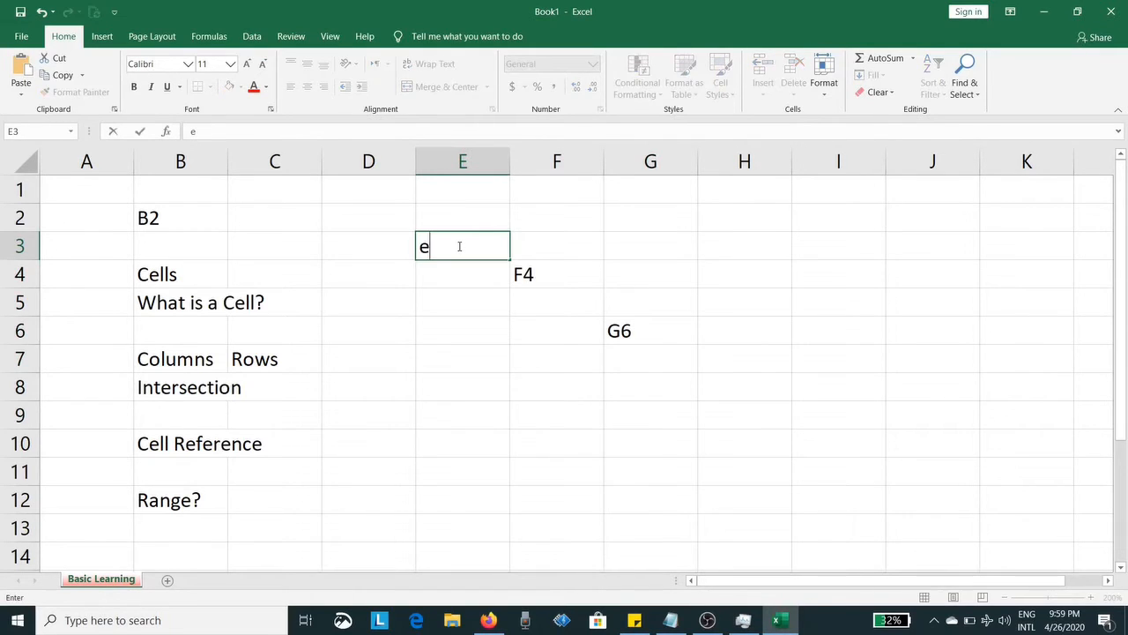
key("BackSpace")
type("E3:G6")
key("Return")
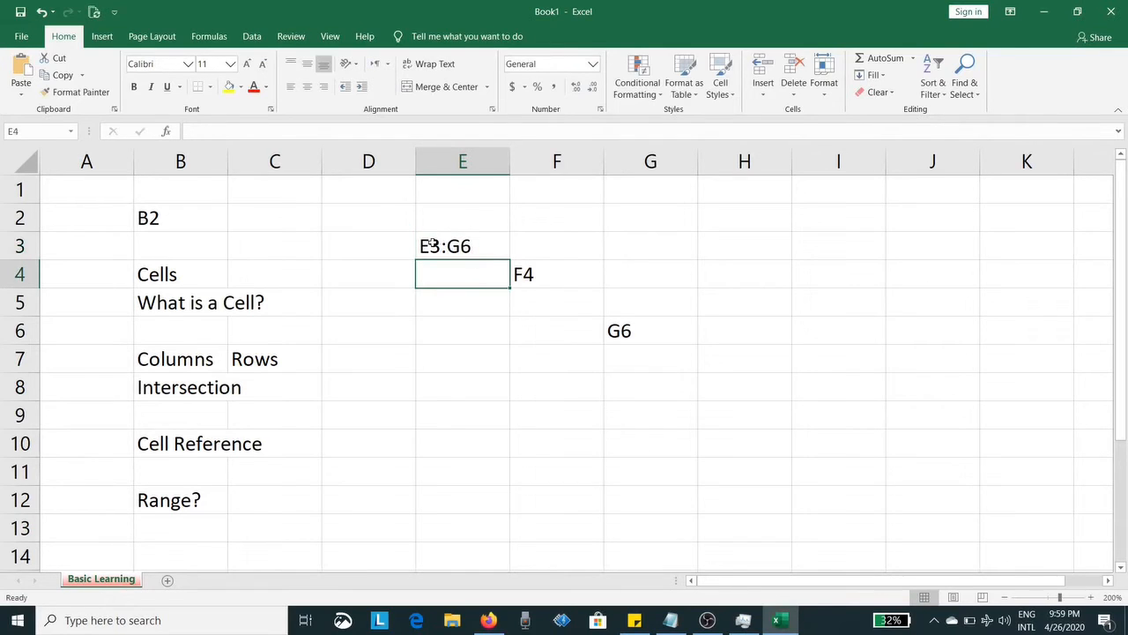
left_click_drag(432, 243, 623, 319)
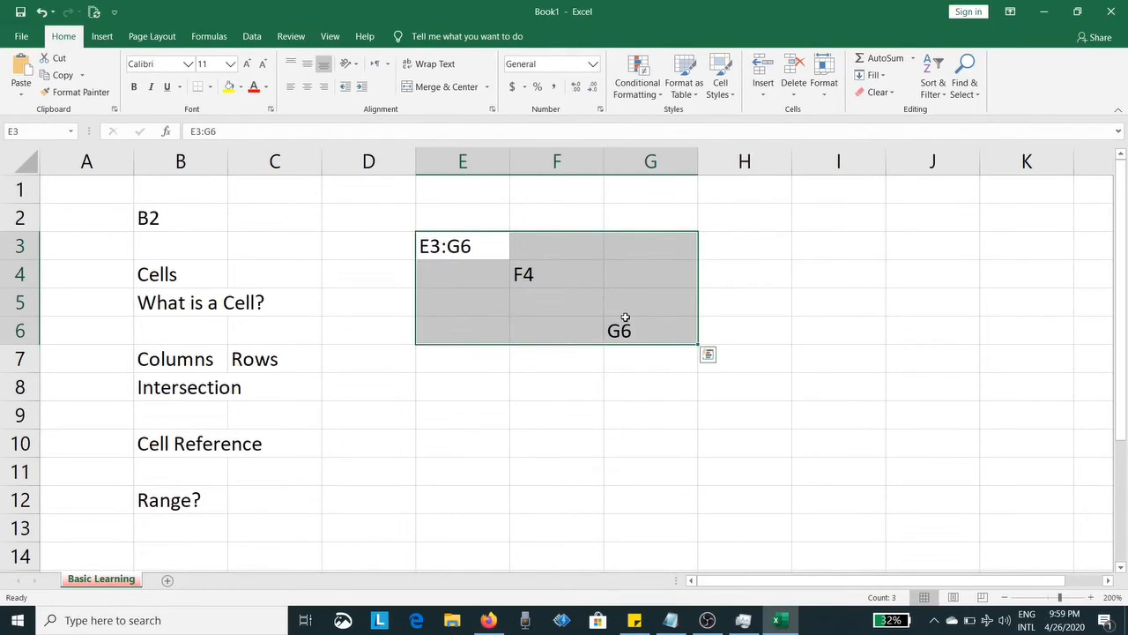
Select the range H3:H7 and enter "H6:H7" in cell H3.
left_click(757, 240)
left_click_drag(757, 241, 762, 354)
type("H")
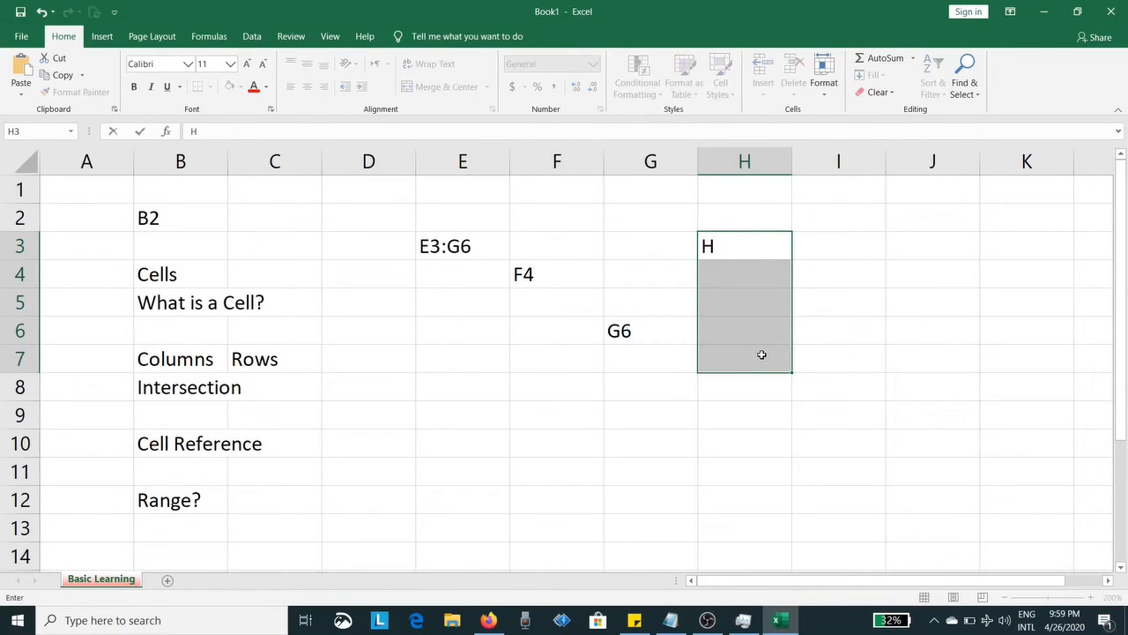
type("6:H7")
key("Return")
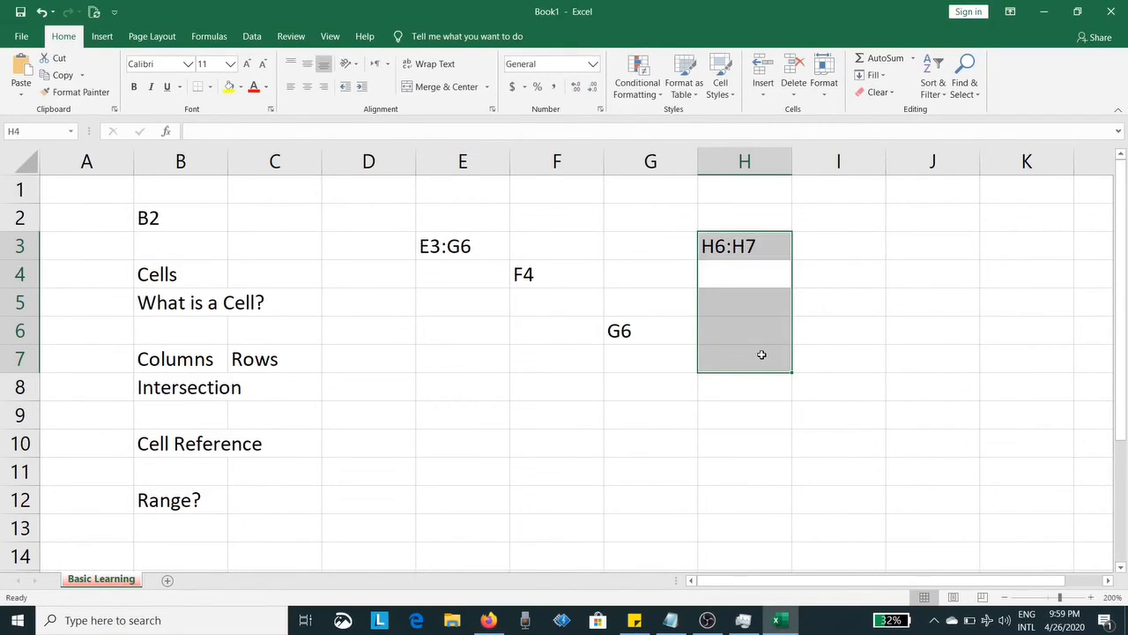
left_click(375, 446)
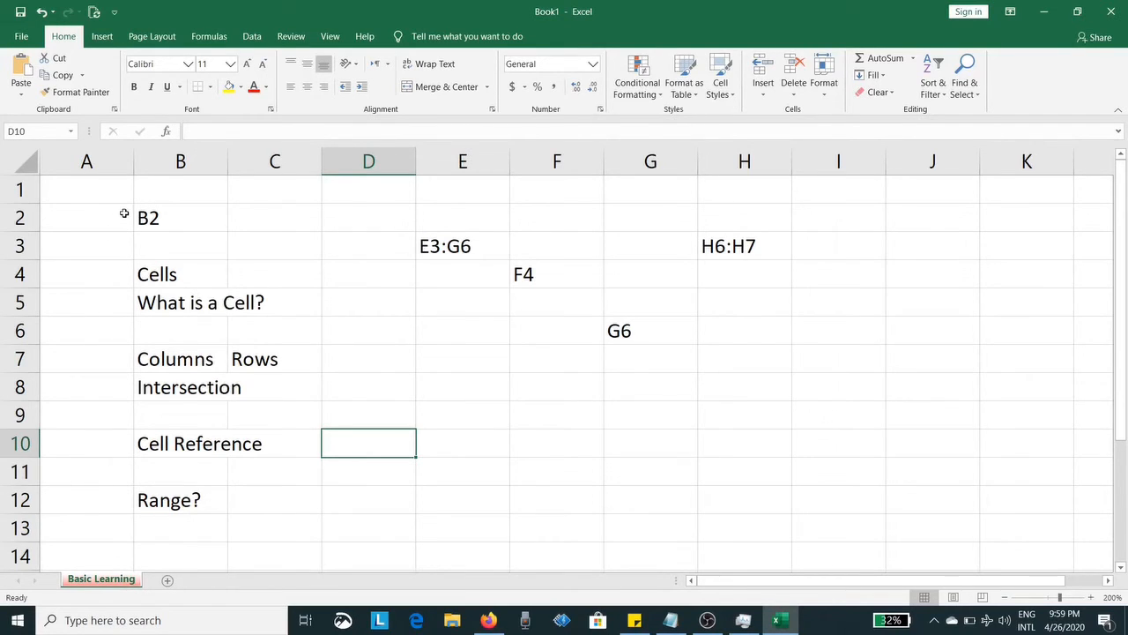
Clear all the contents of the range A2:H12.
left_click_drag(123, 212, 724, 491)
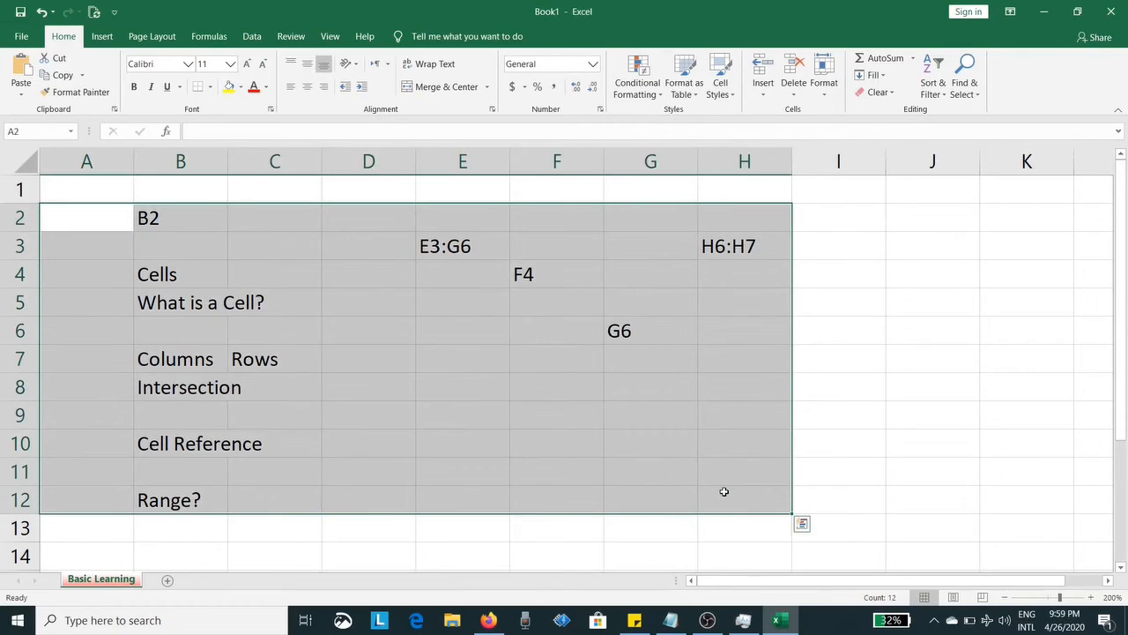
key("Delete")
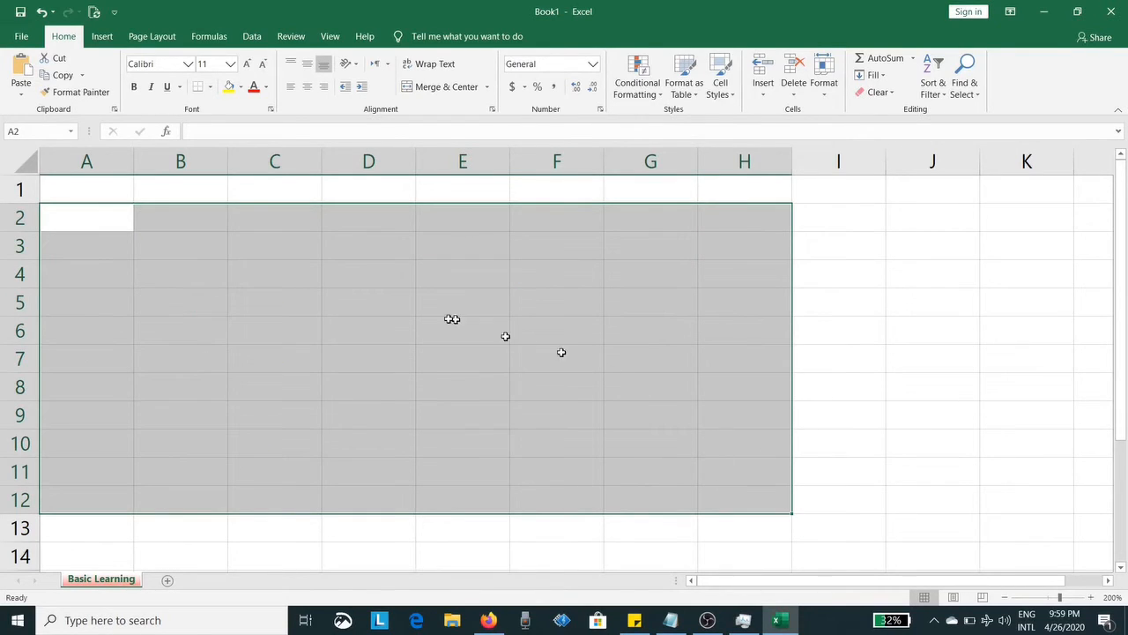
left_click(368, 305)
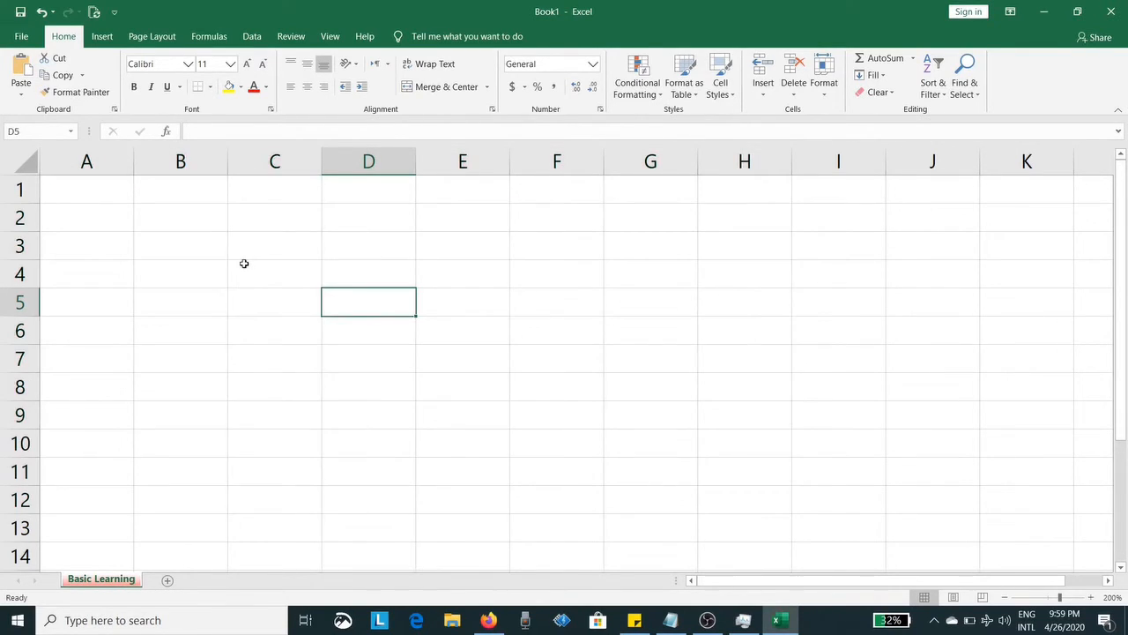
Select the cells A3 through F3 one at a time, followed by F5 and D4, to examine each cell's reference.
left_click(119, 245)
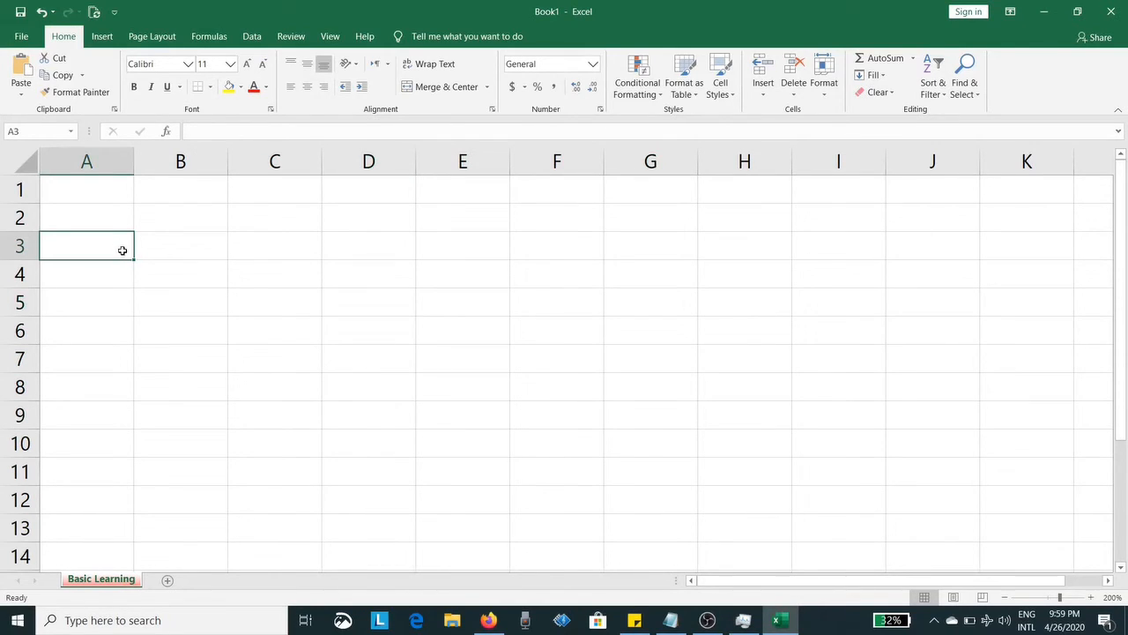
left_click(191, 254)
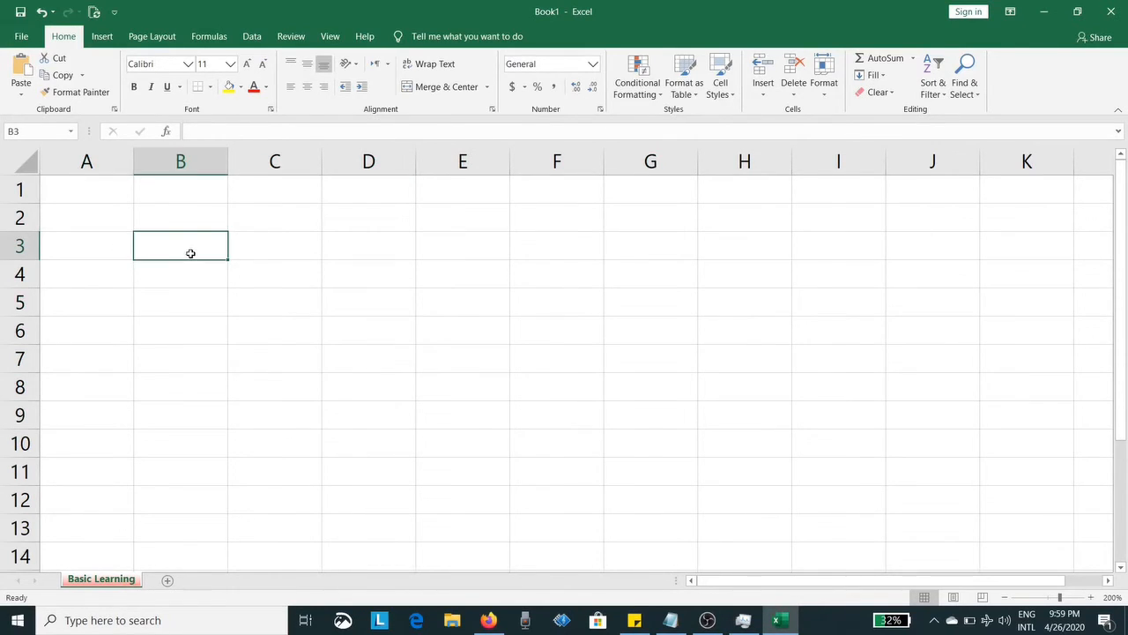
left_click(275, 247)
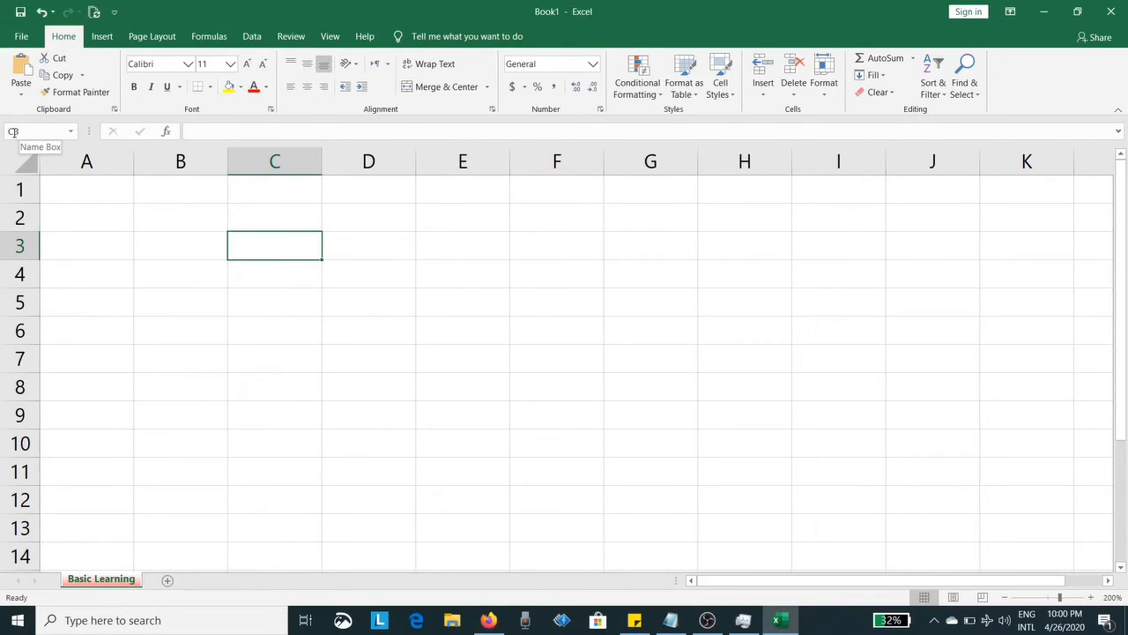
left_click(404, 234)
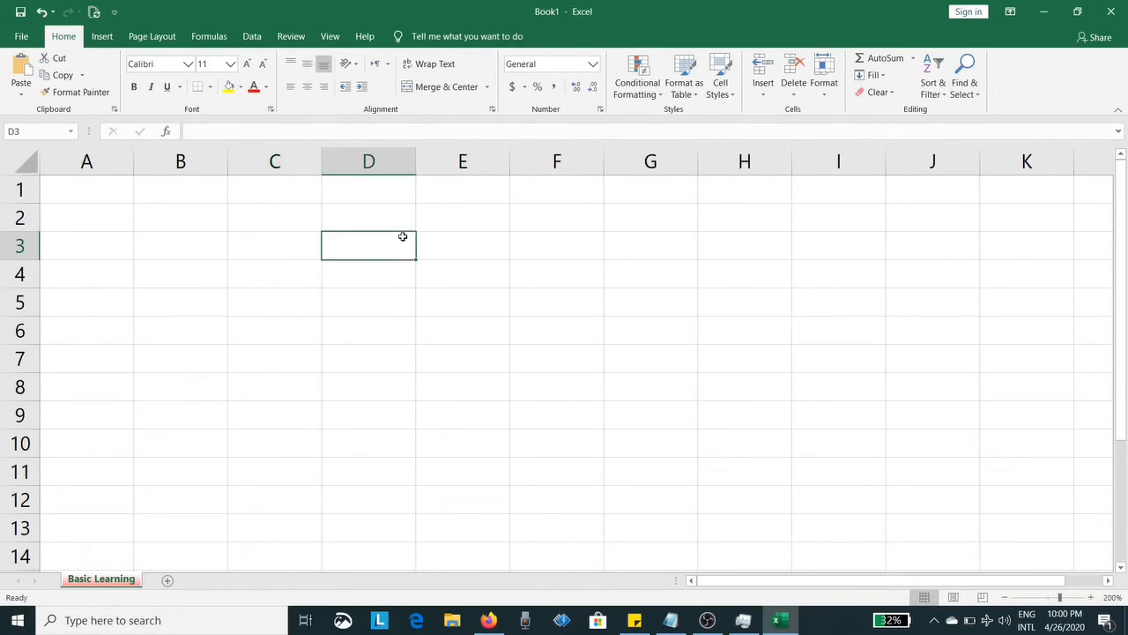
left_click(502, 256)
left_click(539, 251)
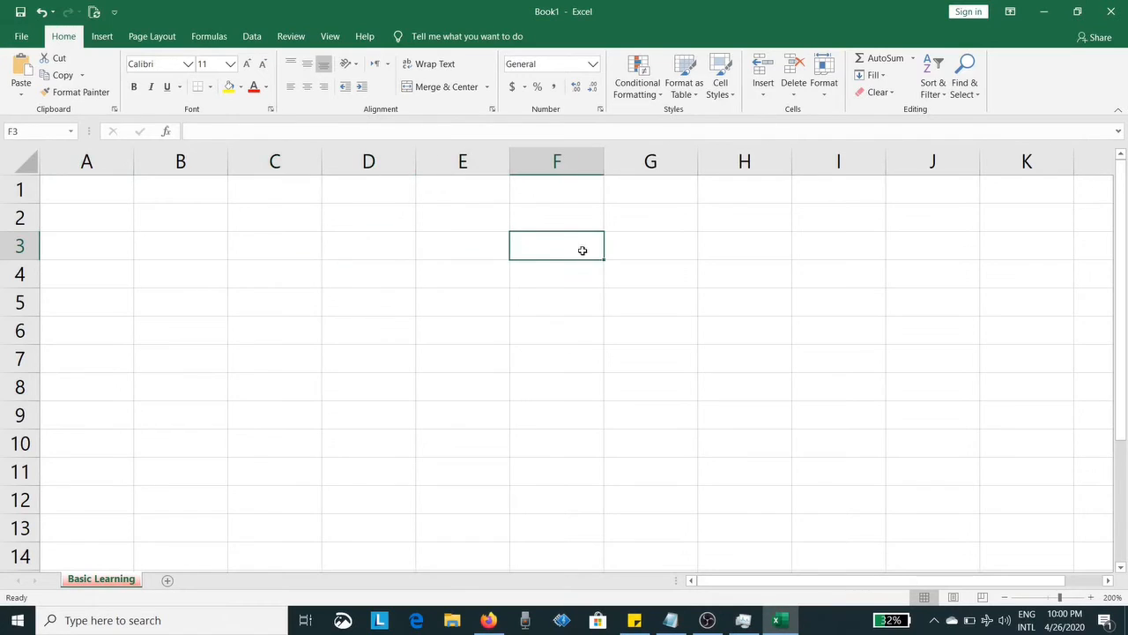
left_click(554, 292)
left_click(346, 269)
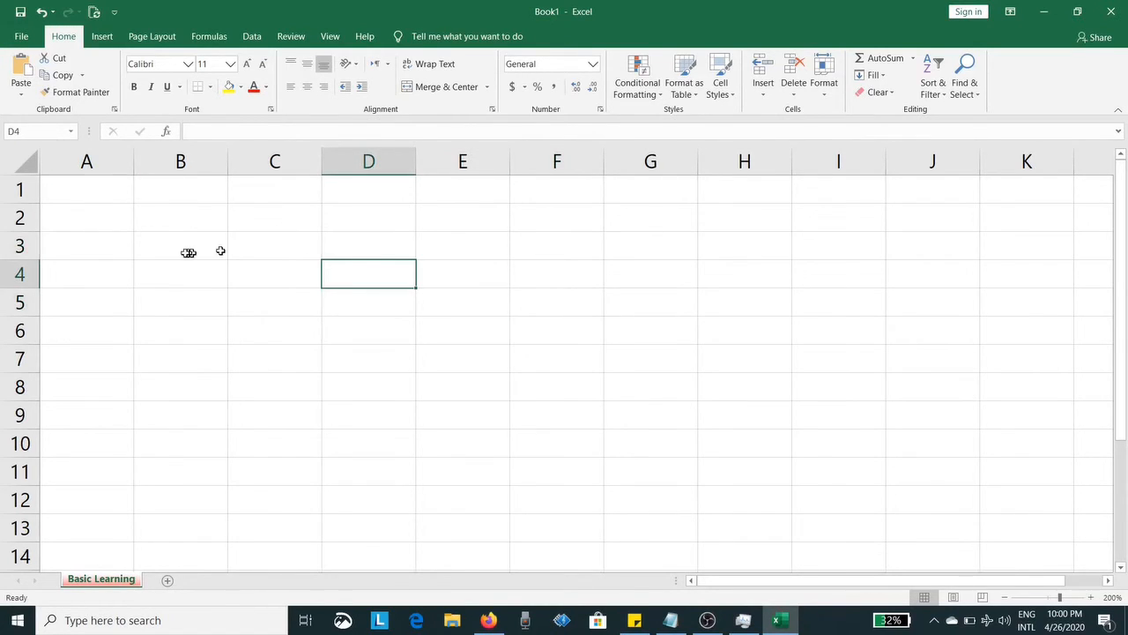
Enter the title "MOVIES" in cell A2.
left_click(118, 217)
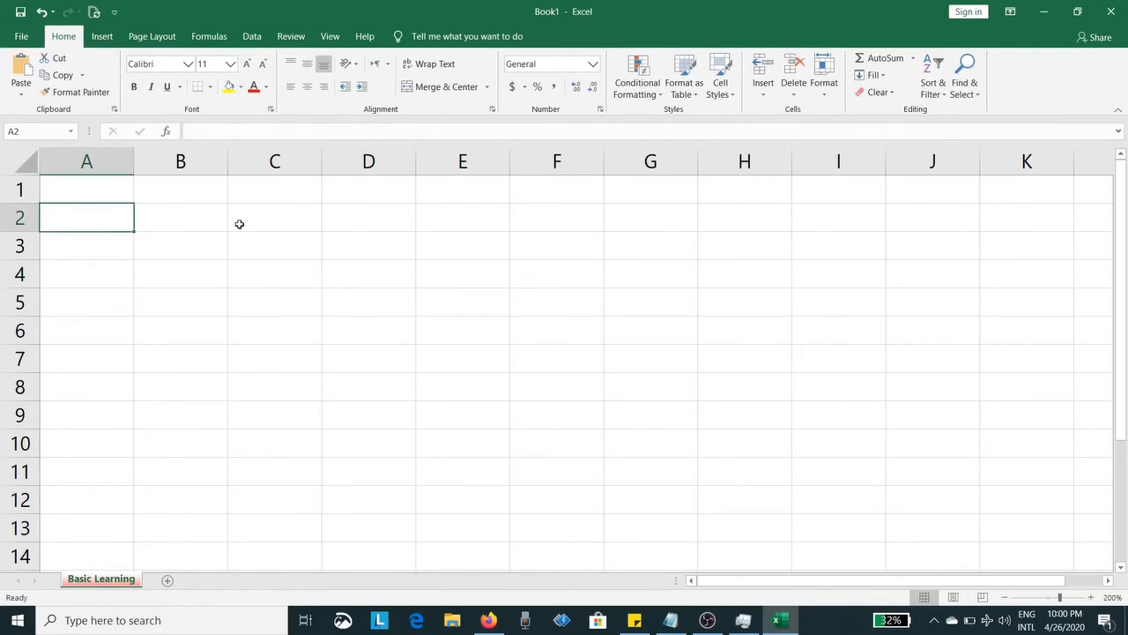
type("MOVI")
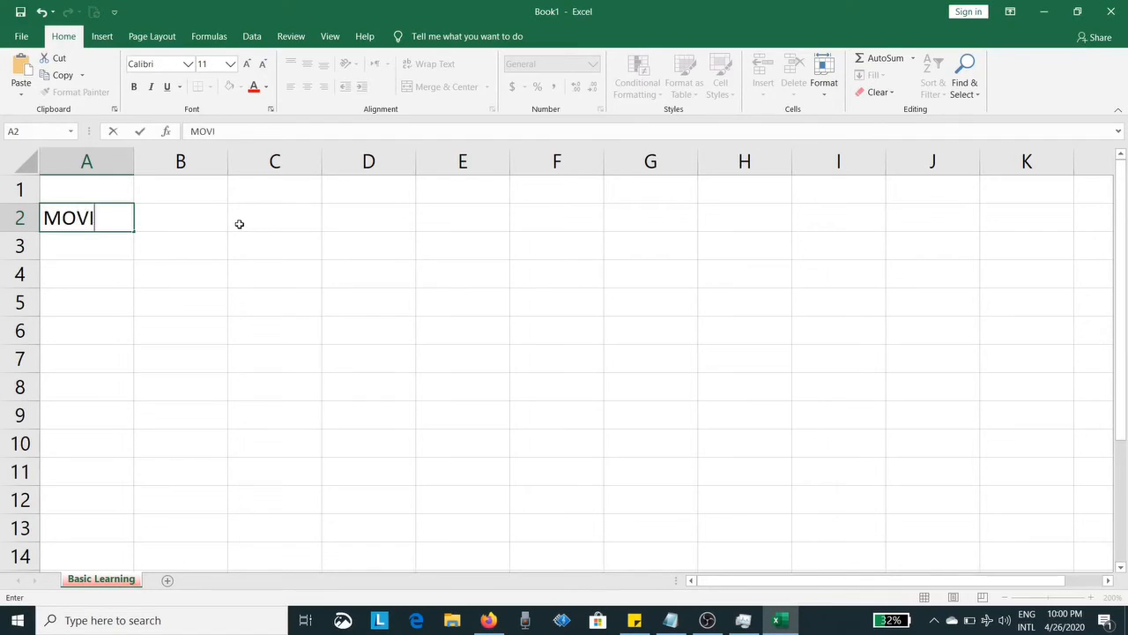
type("ES")
key("Return")
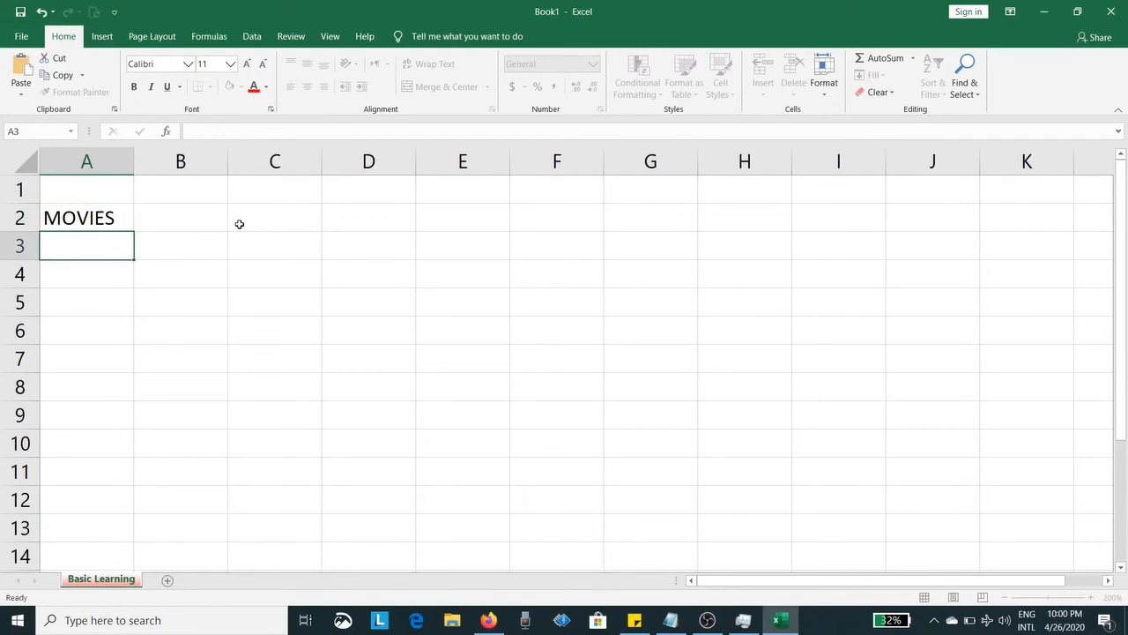
Enter the column headings "NAME", "GENRE" and "LOCATION" in cells A4, B4 and C4.
key("Return")
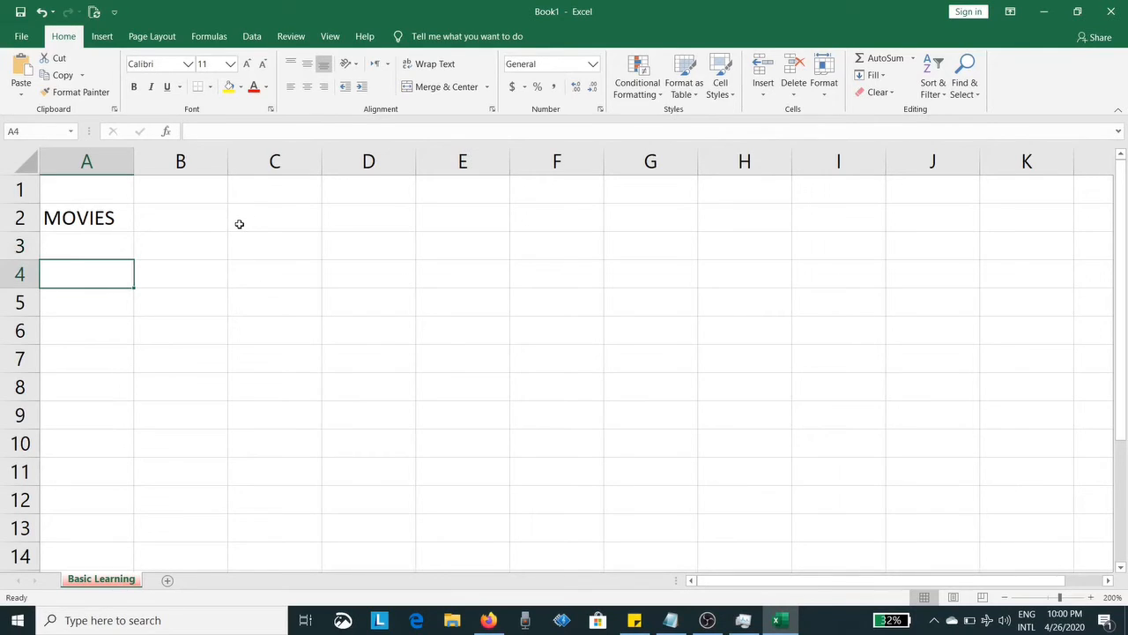
type("NAME")
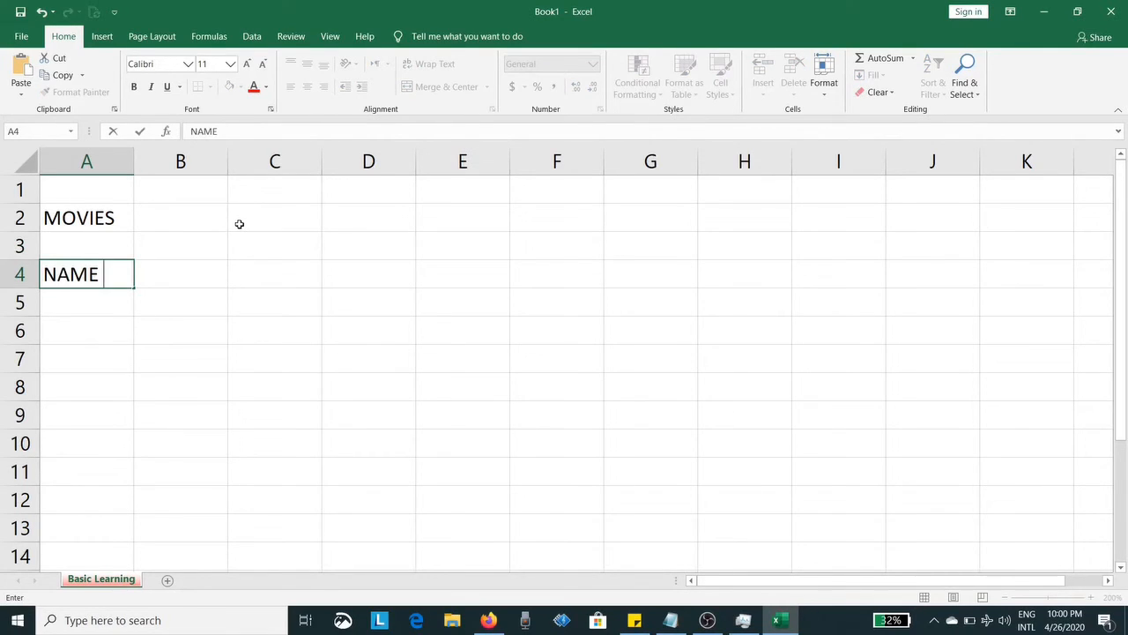
key("Tab")
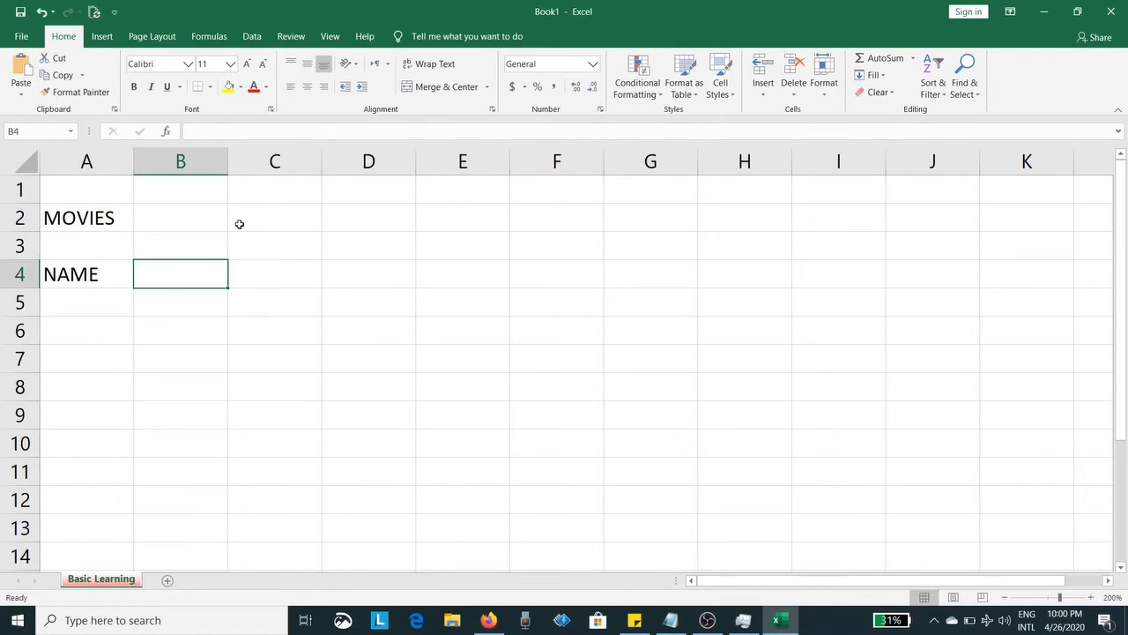
type("GENRE")
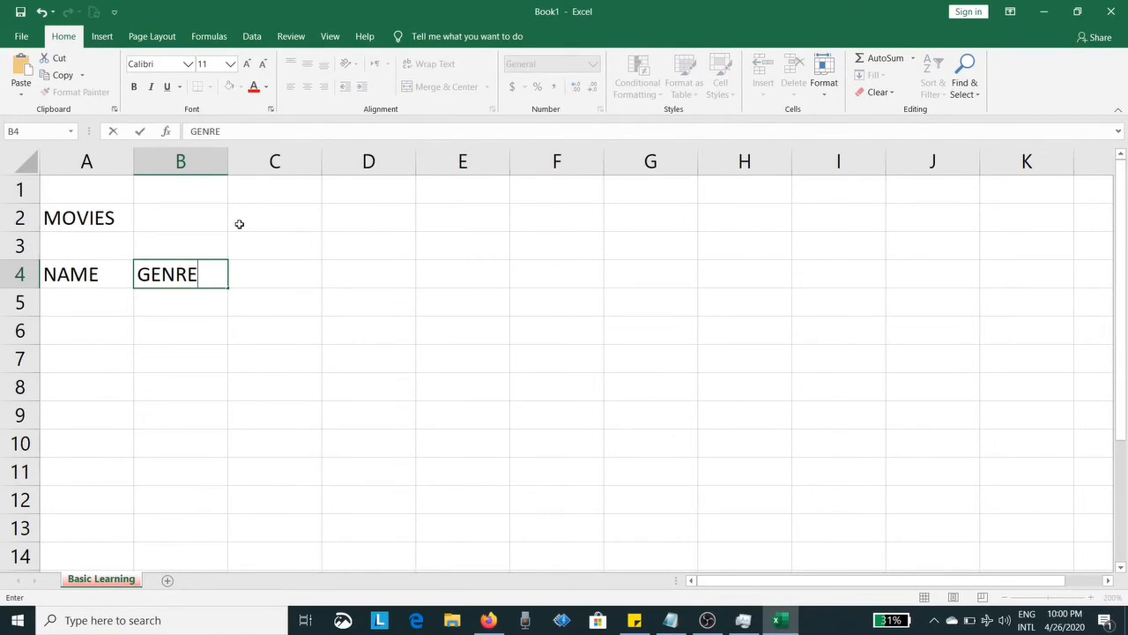
key("Tab")
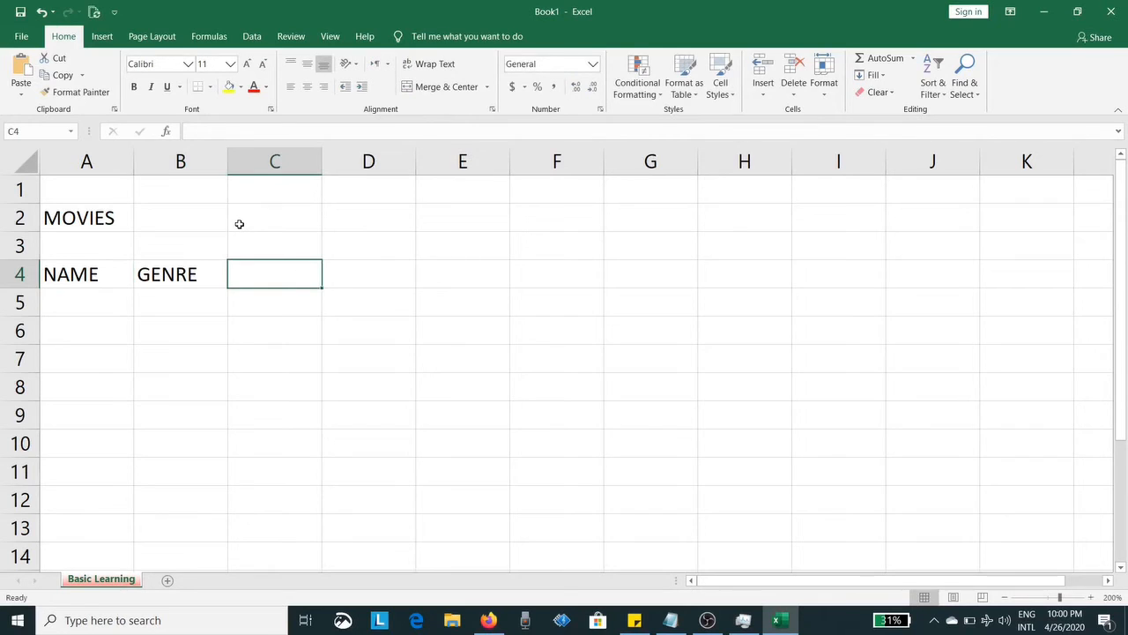
type("LOCATION")
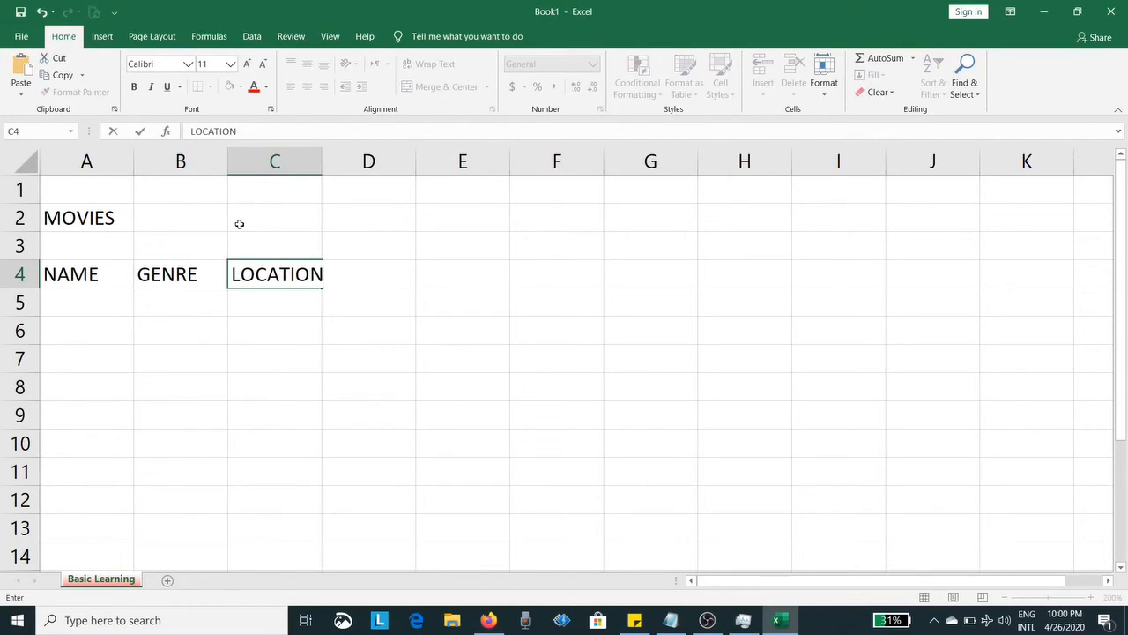
key("Tab")
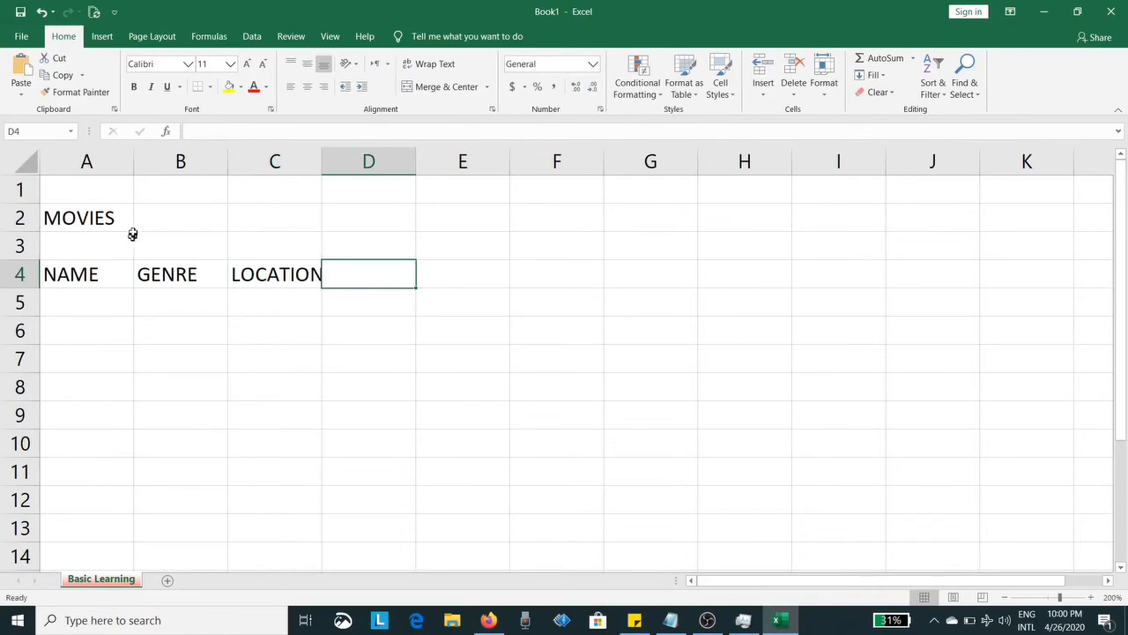
Enter the movie title "OLYMPUS HAS FALLEN" in cell A5 under the NAME heading.
left_click(87, 310)
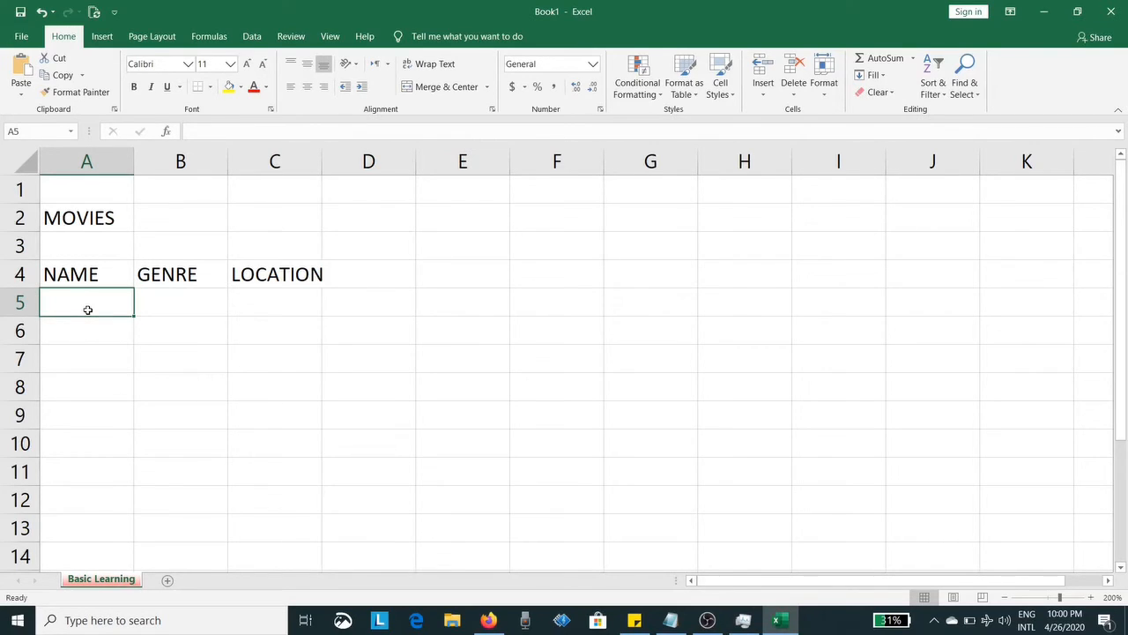
type("OLY")
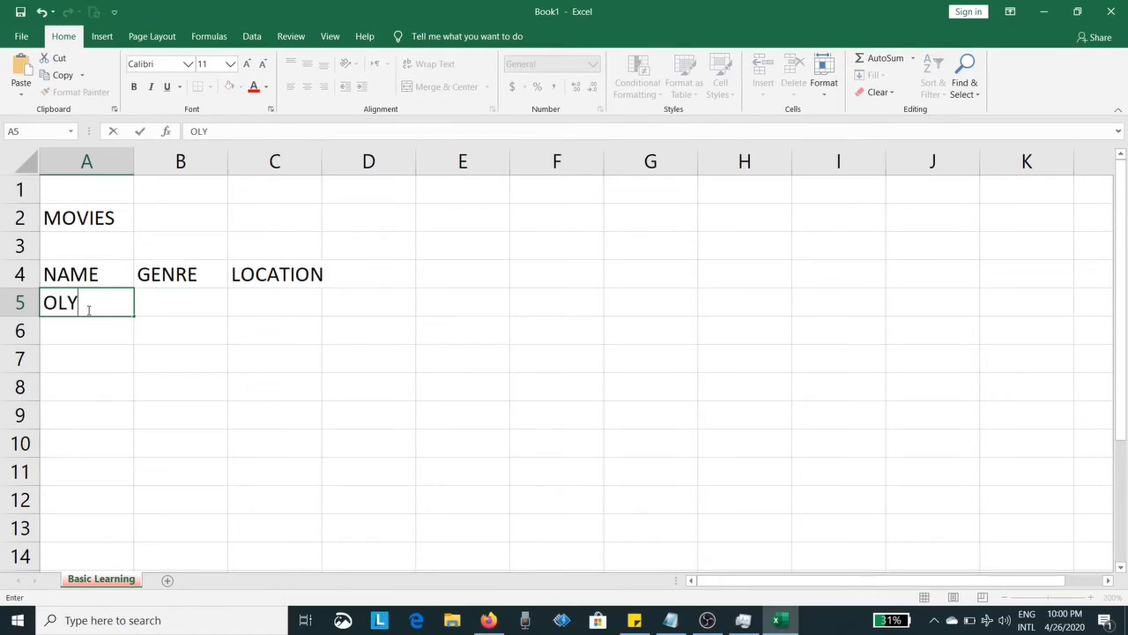
type("MPUS HAS")
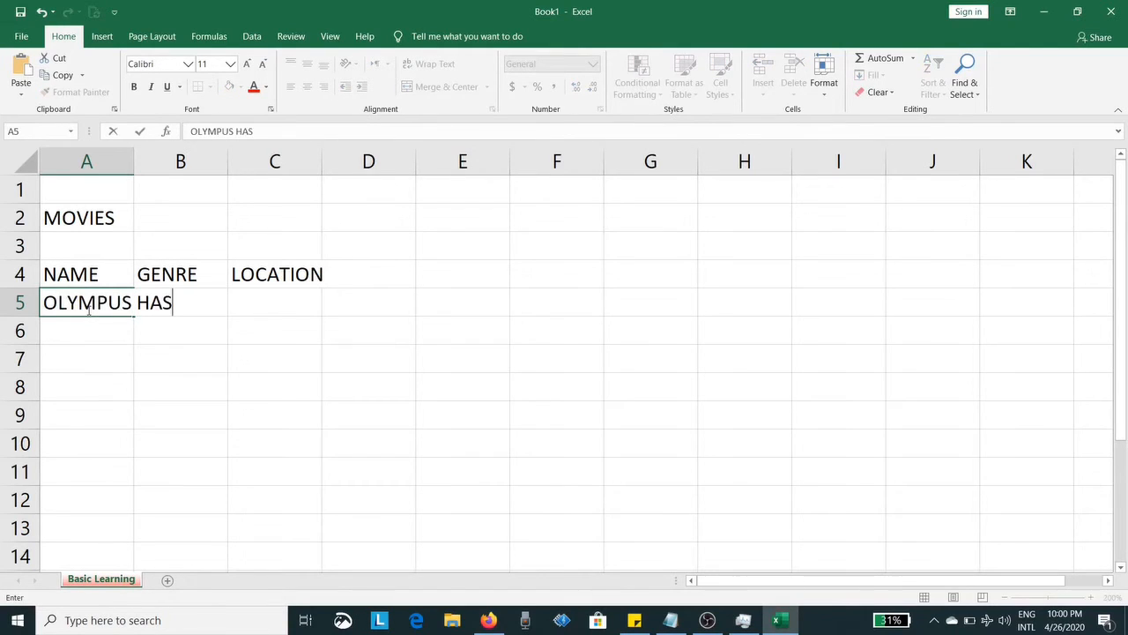
type(" FALLEN")
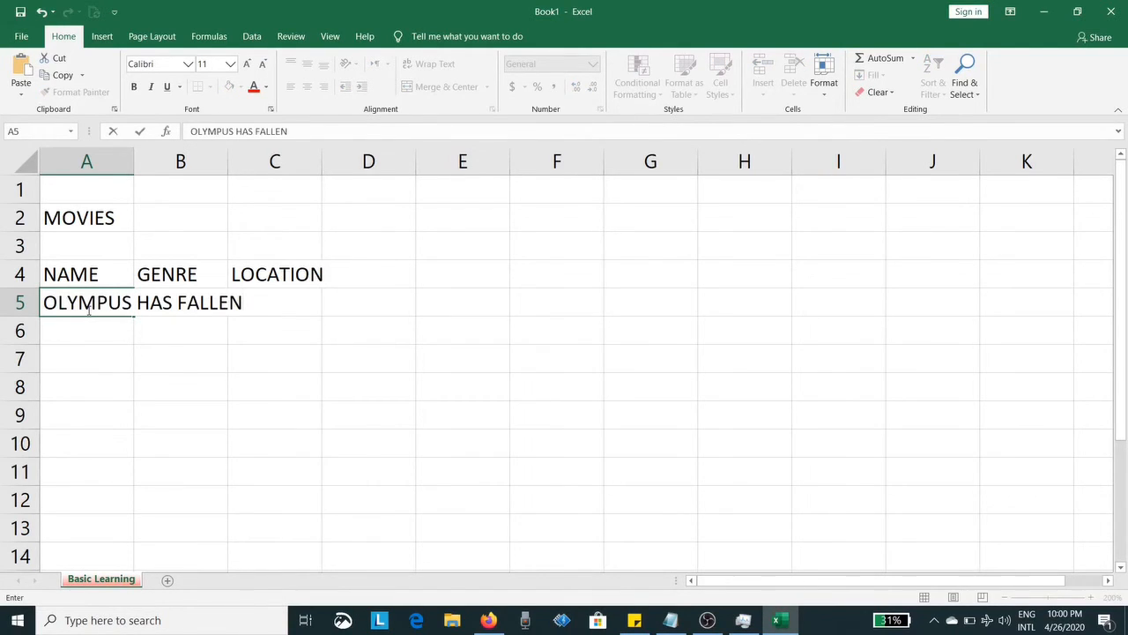
key("Return")
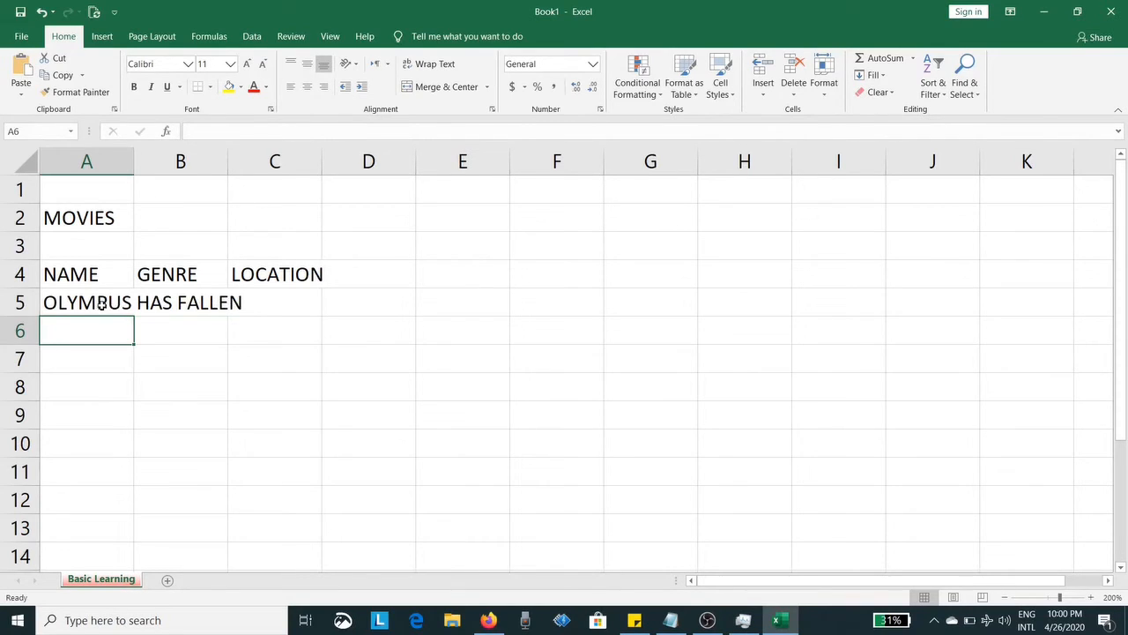
Enter "FIGHTING" in cell B5 under the GENRE heading.
left_click(163, 304)
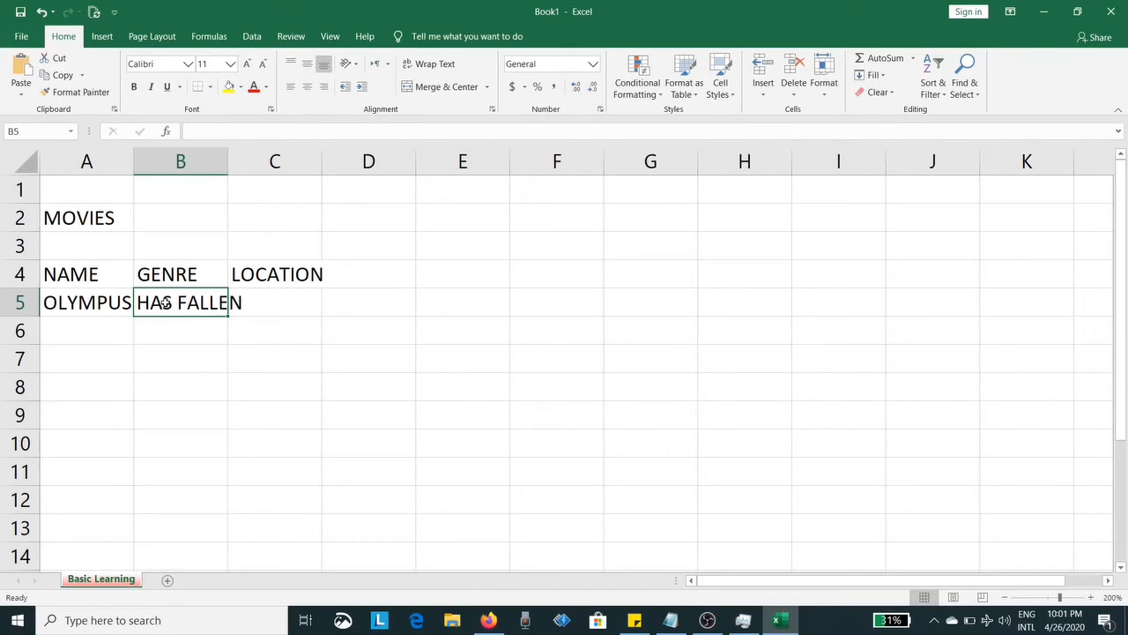
type("FIGHTING")
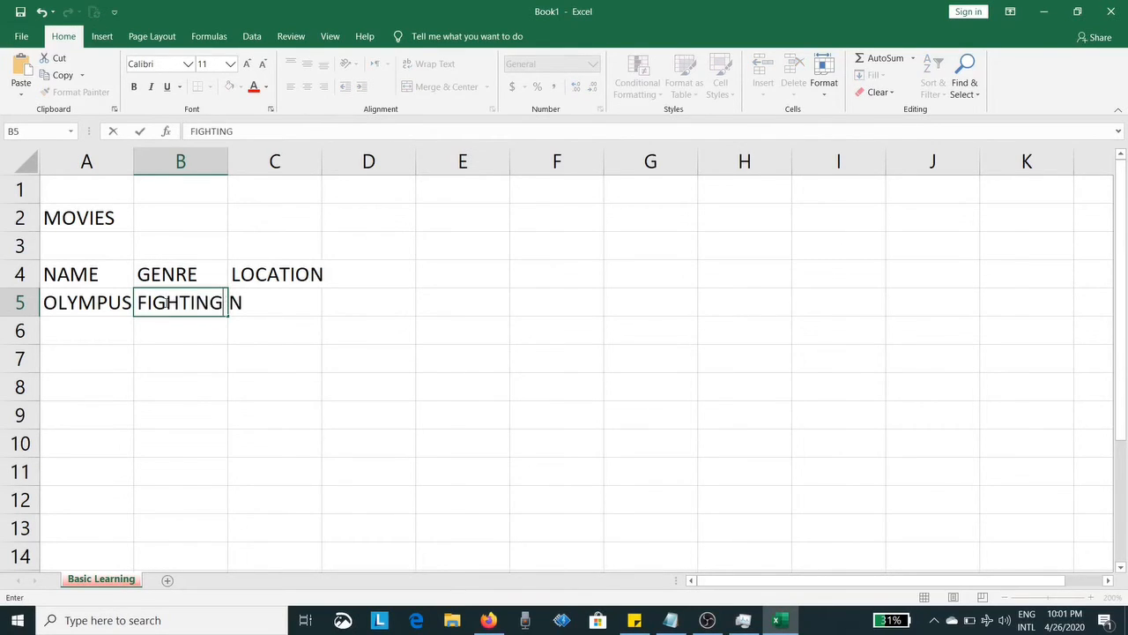
key("Return")
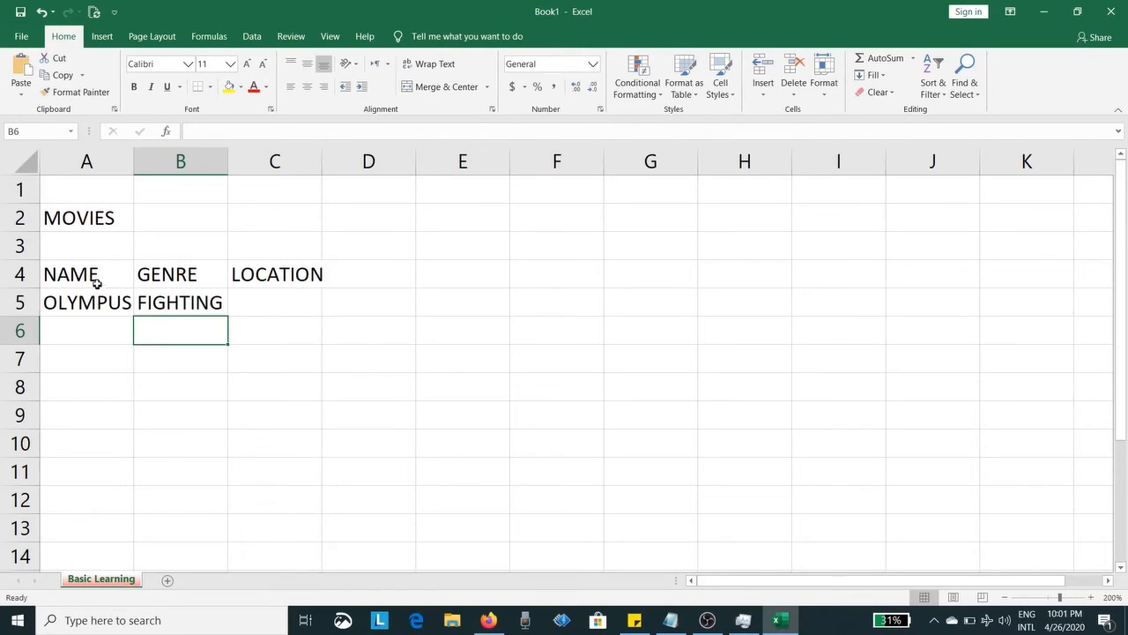
Widen column A to fit the full movie title in cell A5.
left_click(103, 164)
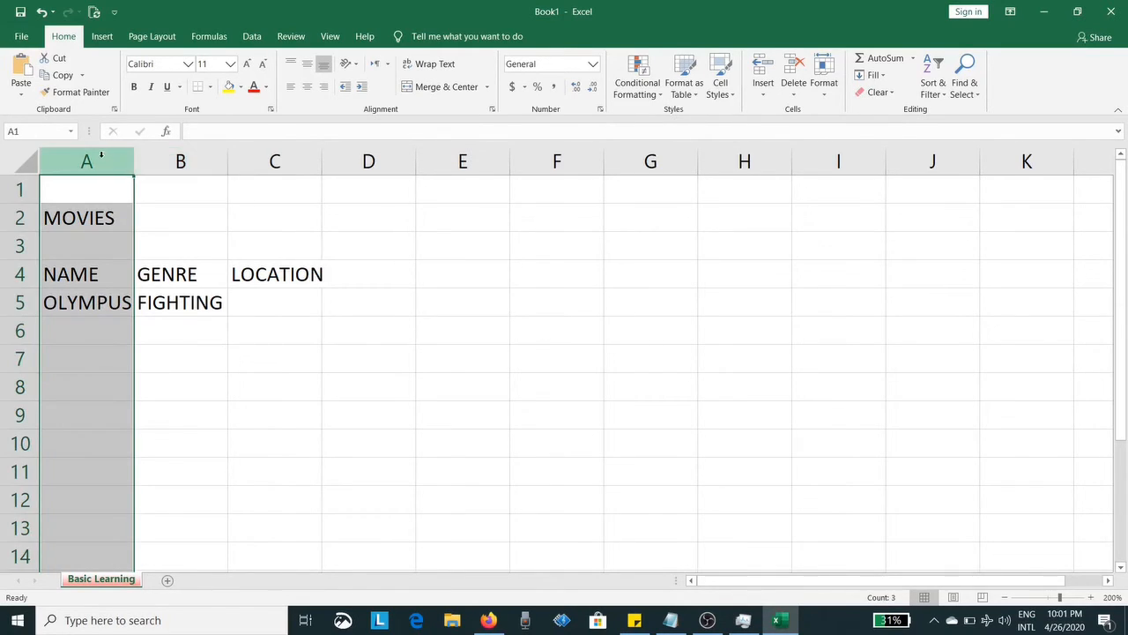
left_click(154, 157)
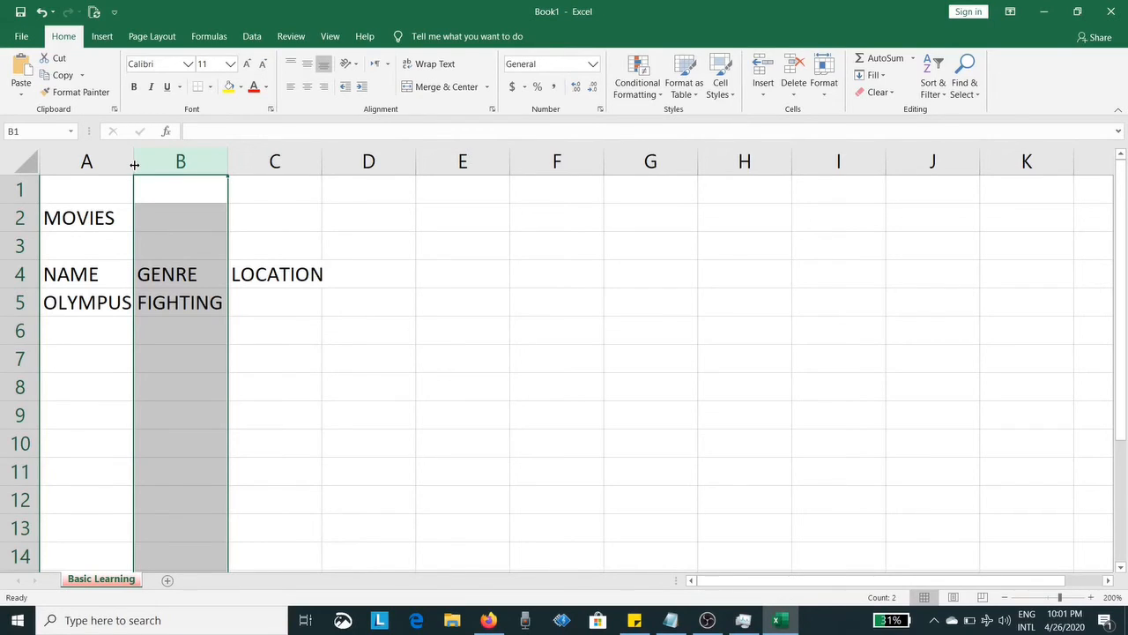
left_click_drag(135, 165, 259, 170)
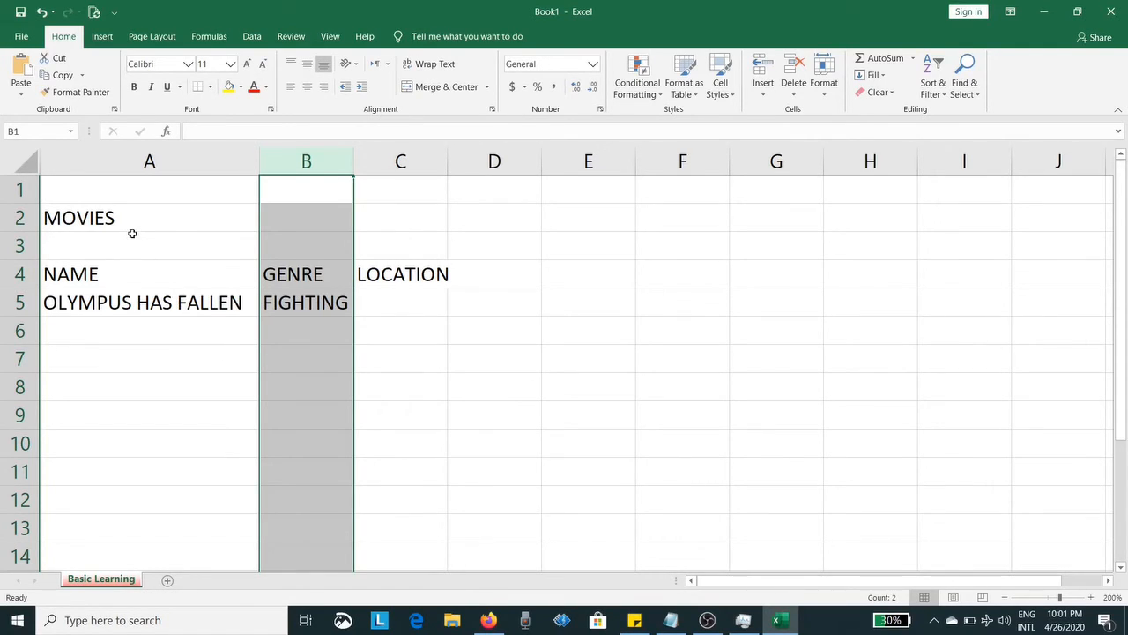
left_click(66, 328)
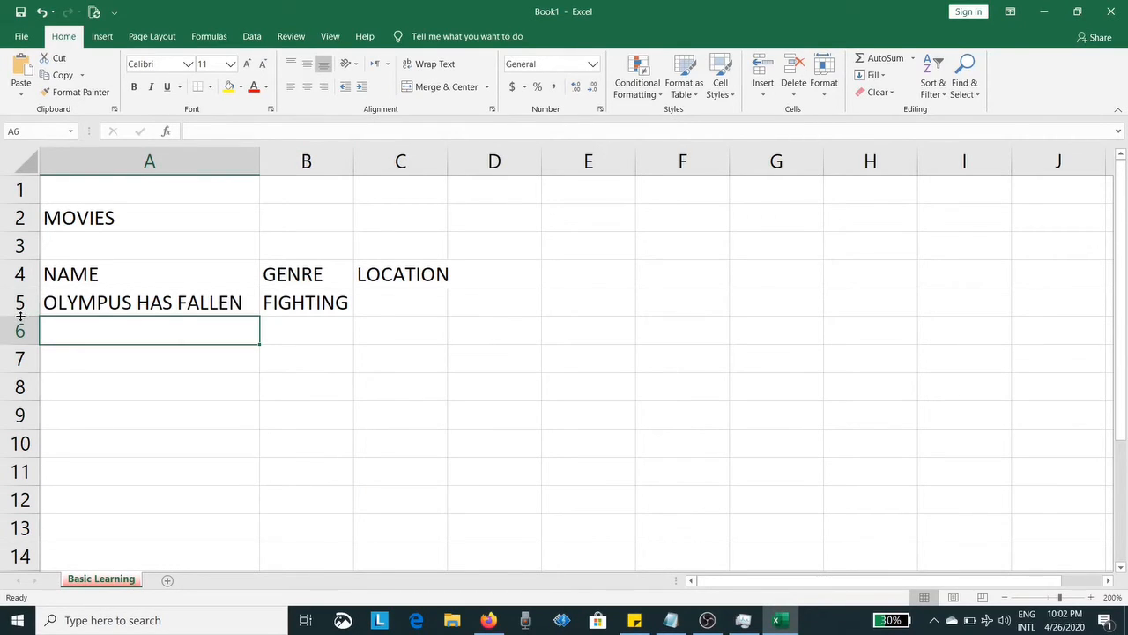
mouse_move(20, 315)
left_mouse_down()
mouse_move(23, 354)
mouse_move(23, 297)
mouse_move(29, 314)
left_mouse_up()
Enter "AMERICA" in cell C5 under the LOCATION heading and select the movie title in cell A5.
left_click(409, 310)
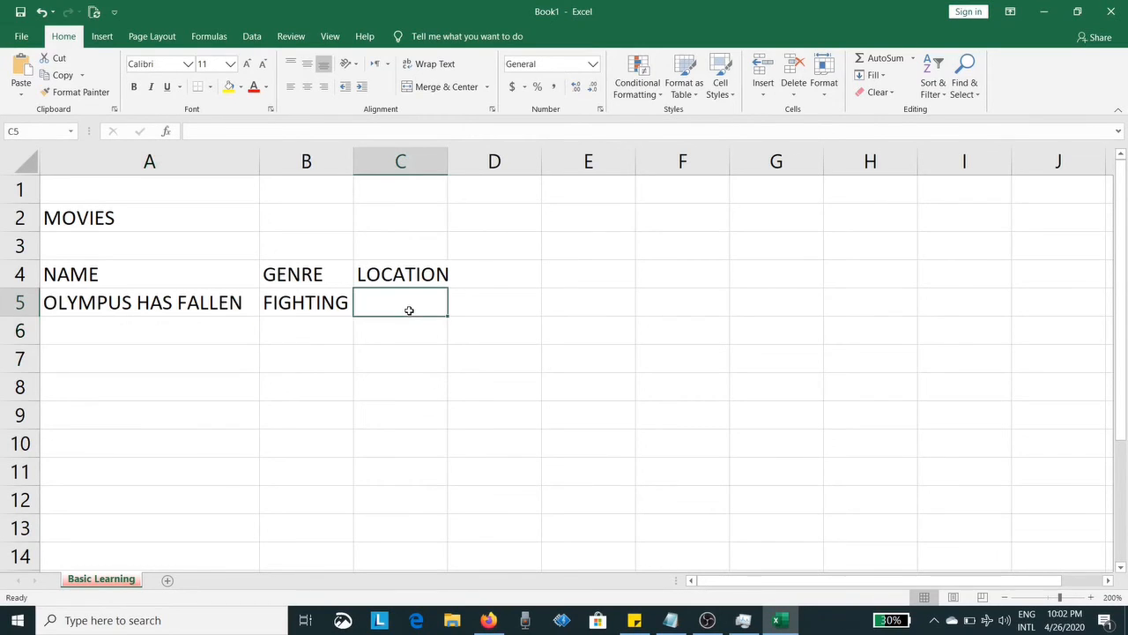
type("AMERICA")
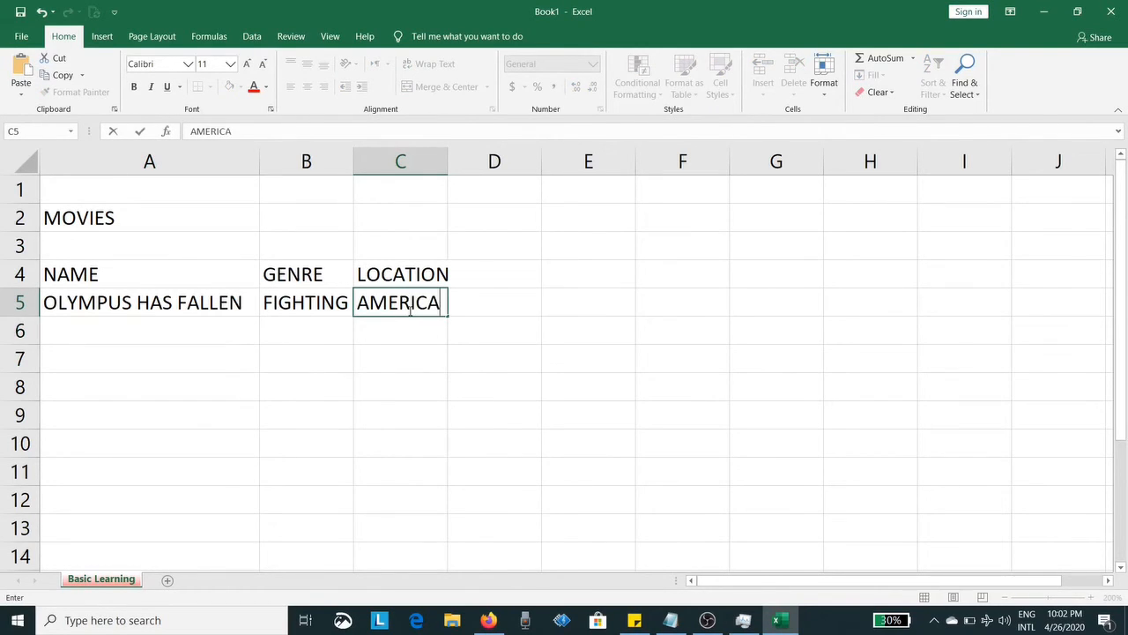
key("Return")
key("Home")
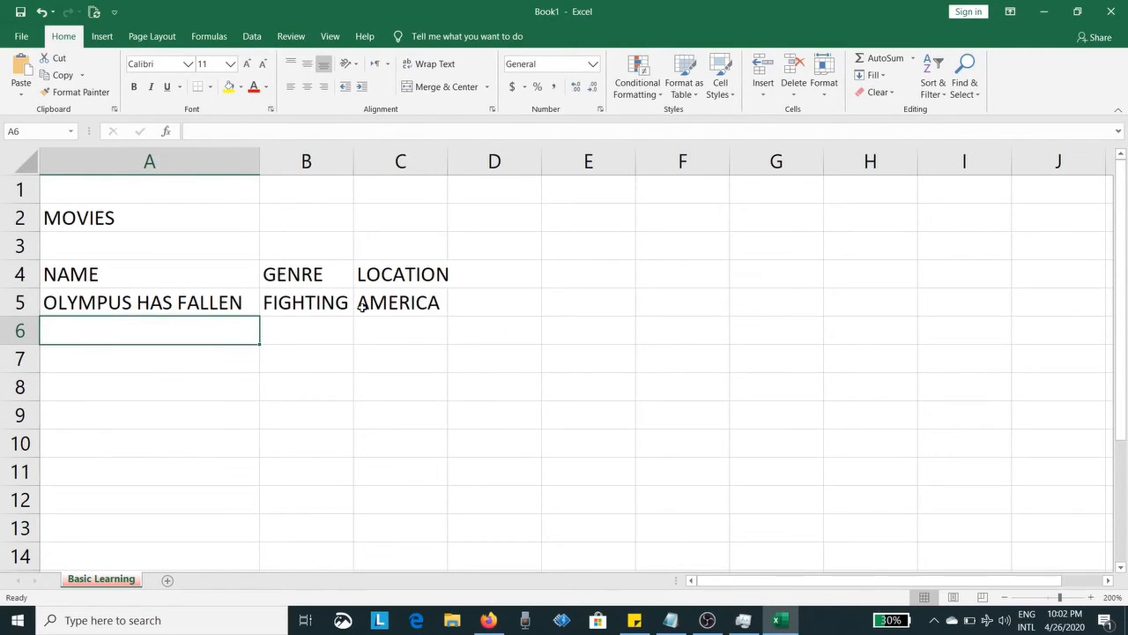
left_click(218, 304)
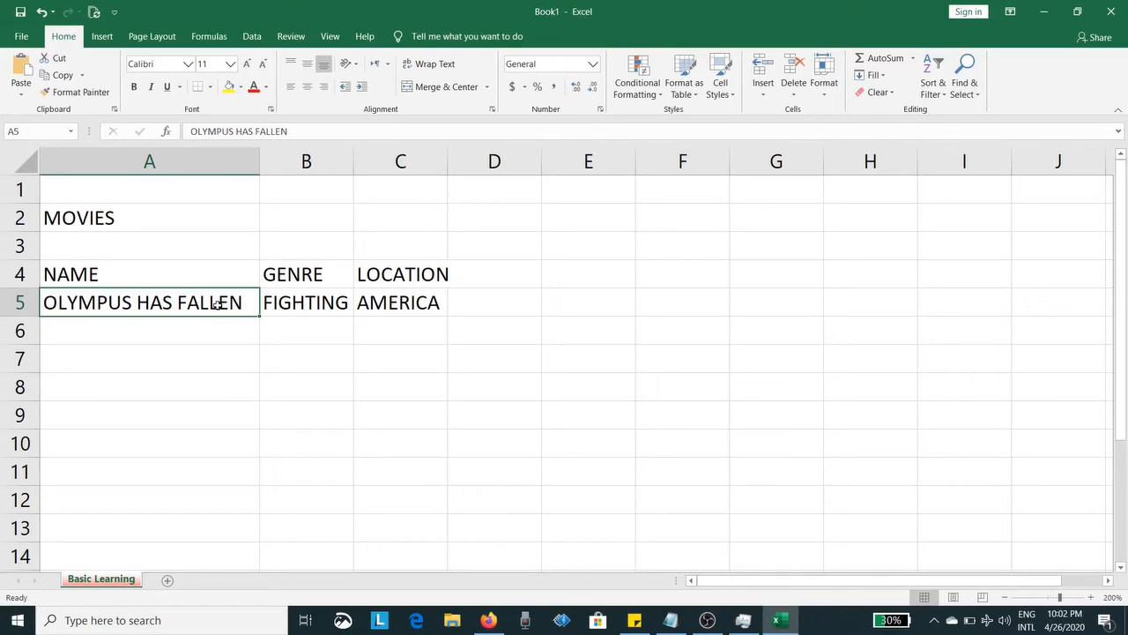
Move the active cell rightward along row 5 from the movie title in A5 to F5.
key("Right")
key("Right")
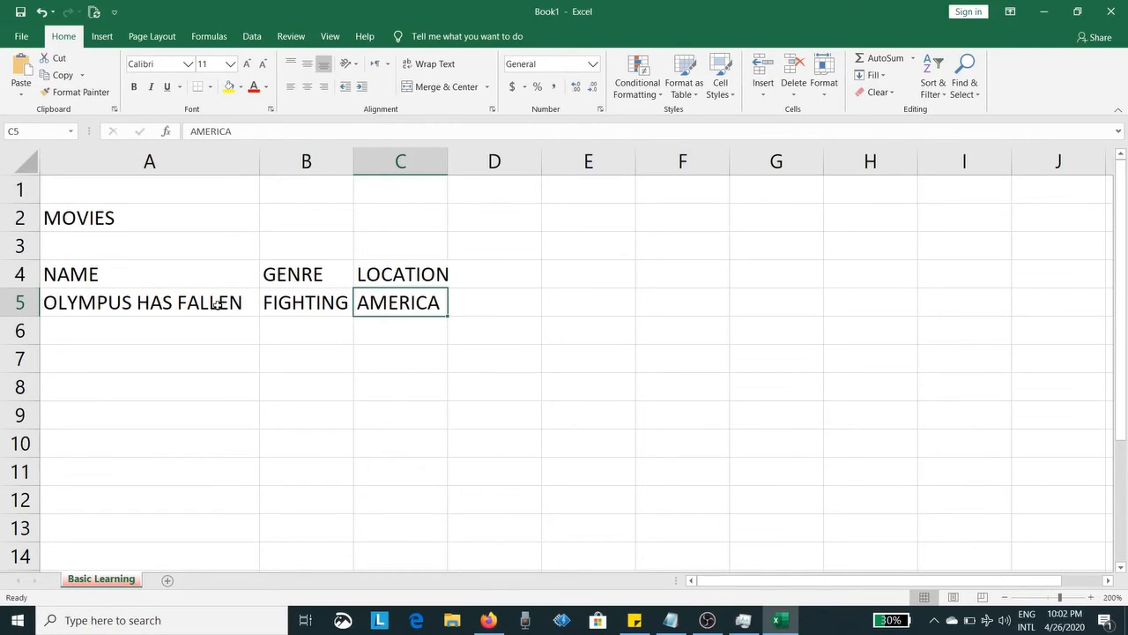
key("Right")
key("Right")
key("Right")
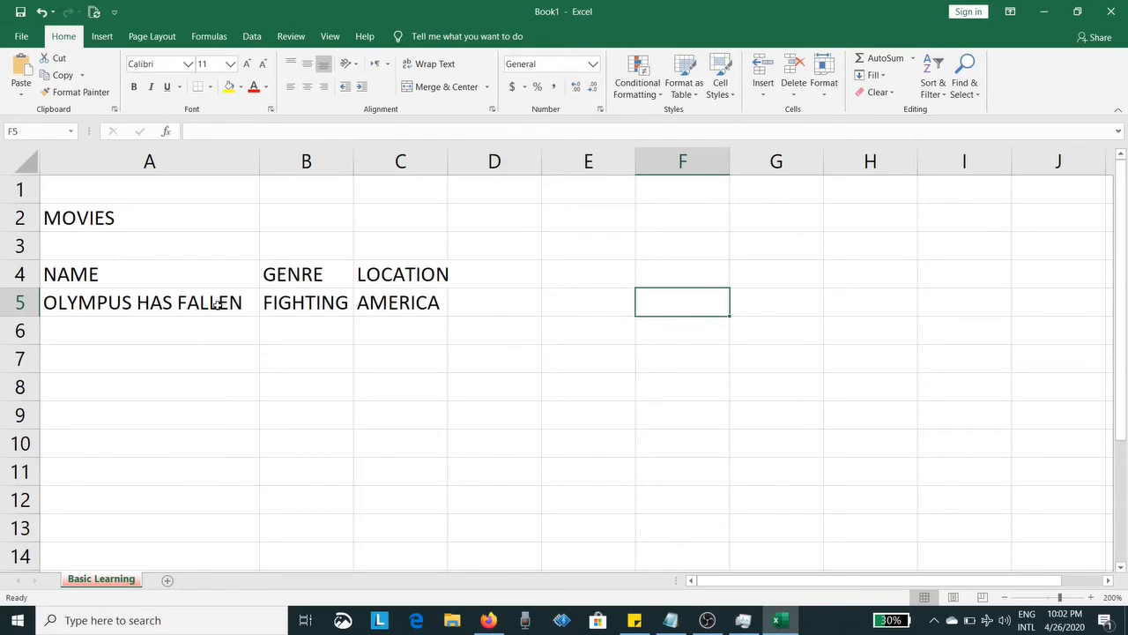
Select the movie title in A5, move the active cell down to A8 and return it to A5.
left_click(150, 304)
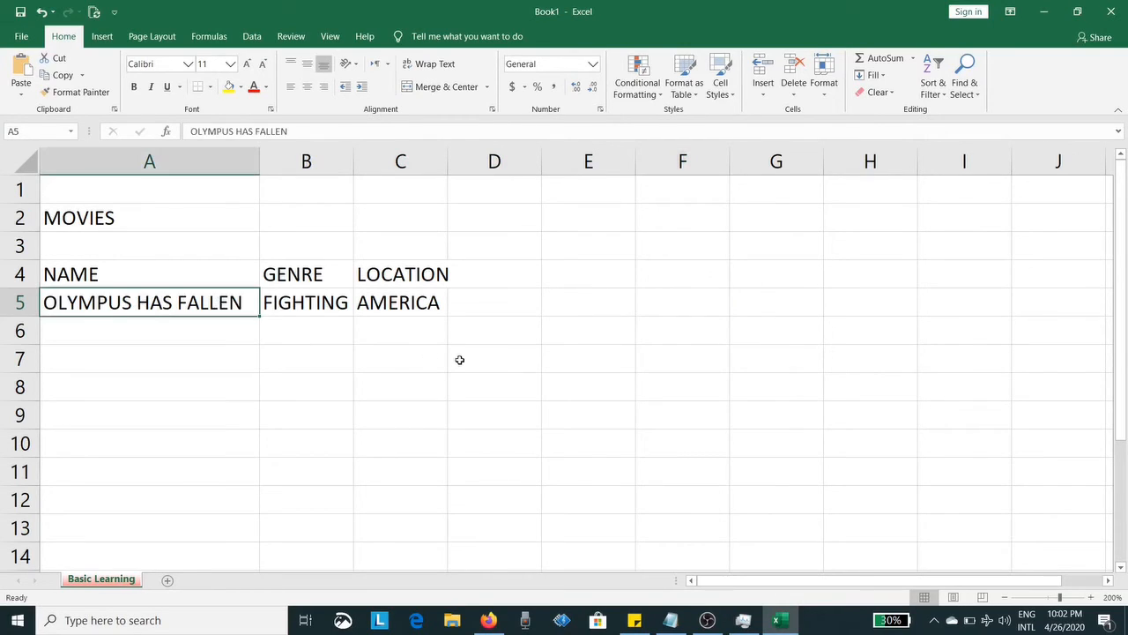
key("Down")
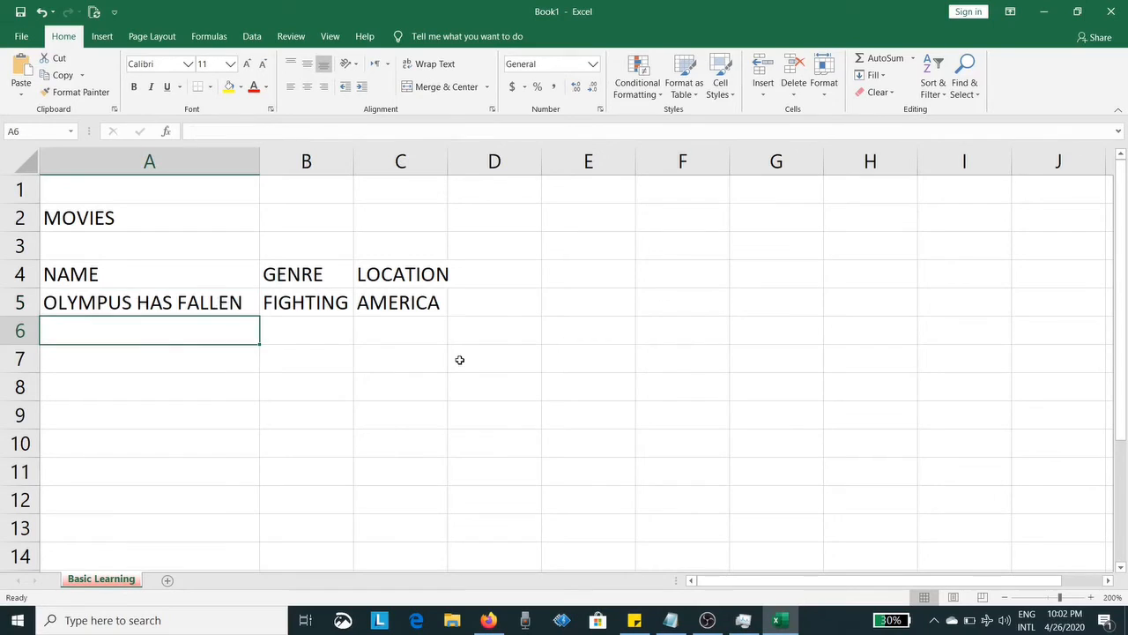
key("Down")
key("Down")
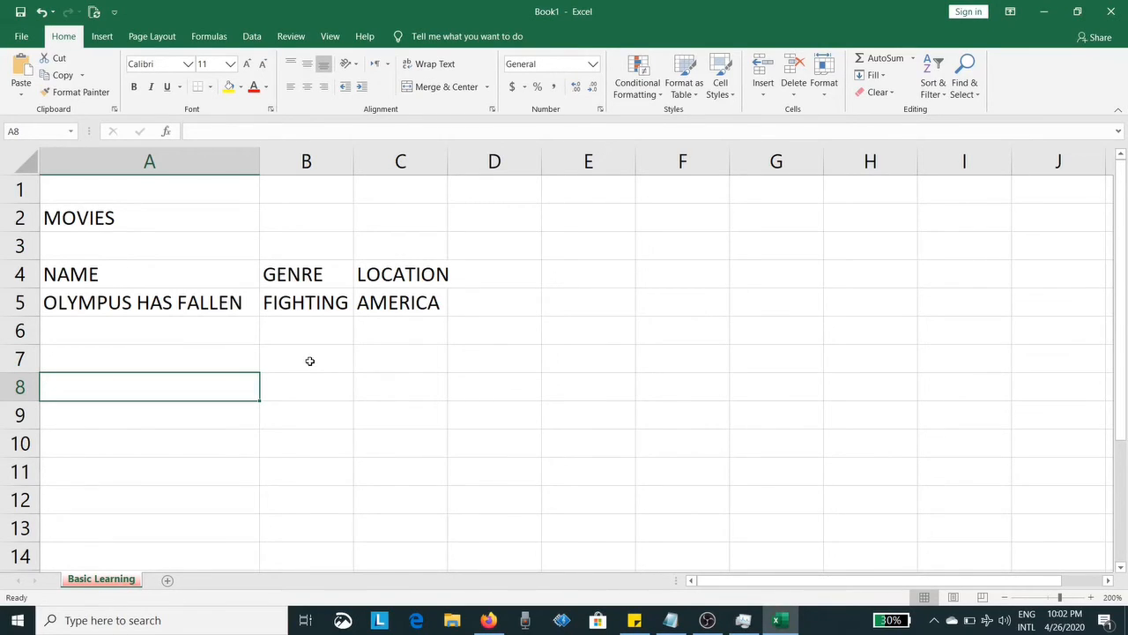
key("Up")
key("Up")
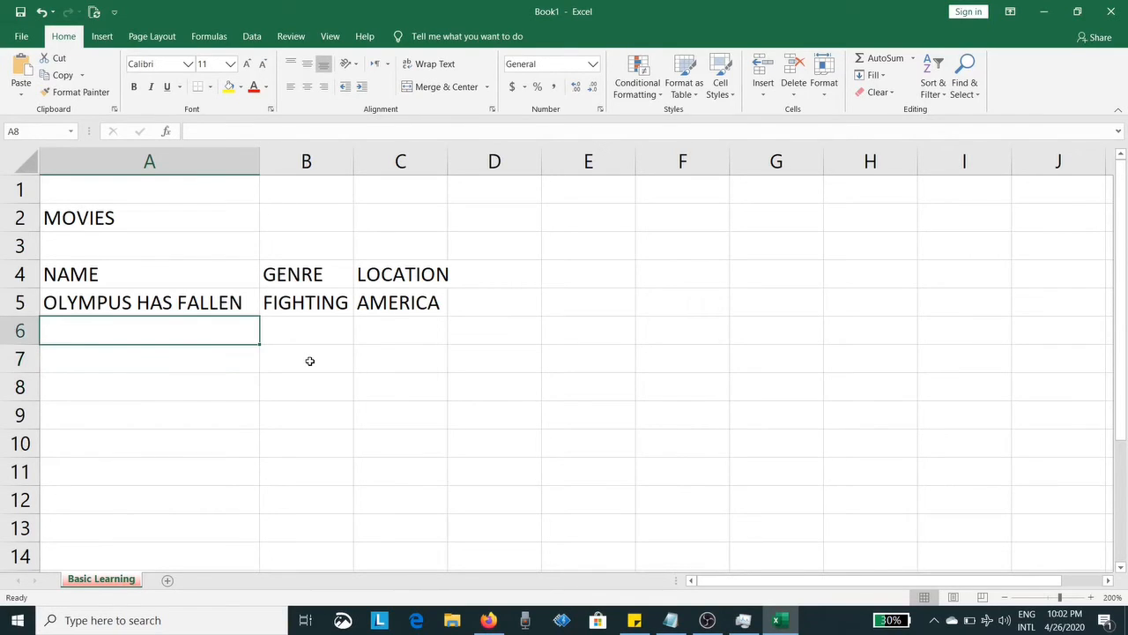
key("Up")
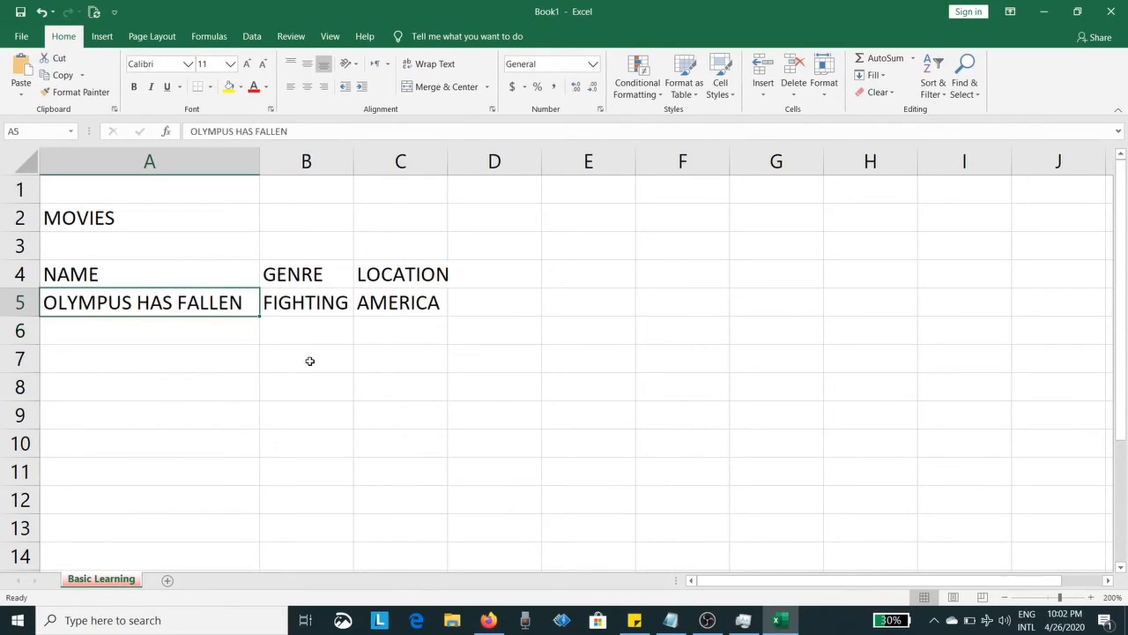
Move the active cell along row 5 from A5 to E5 and back to the genre in B5.
key("Right")
key("Right")
key("Right")
key("Right")
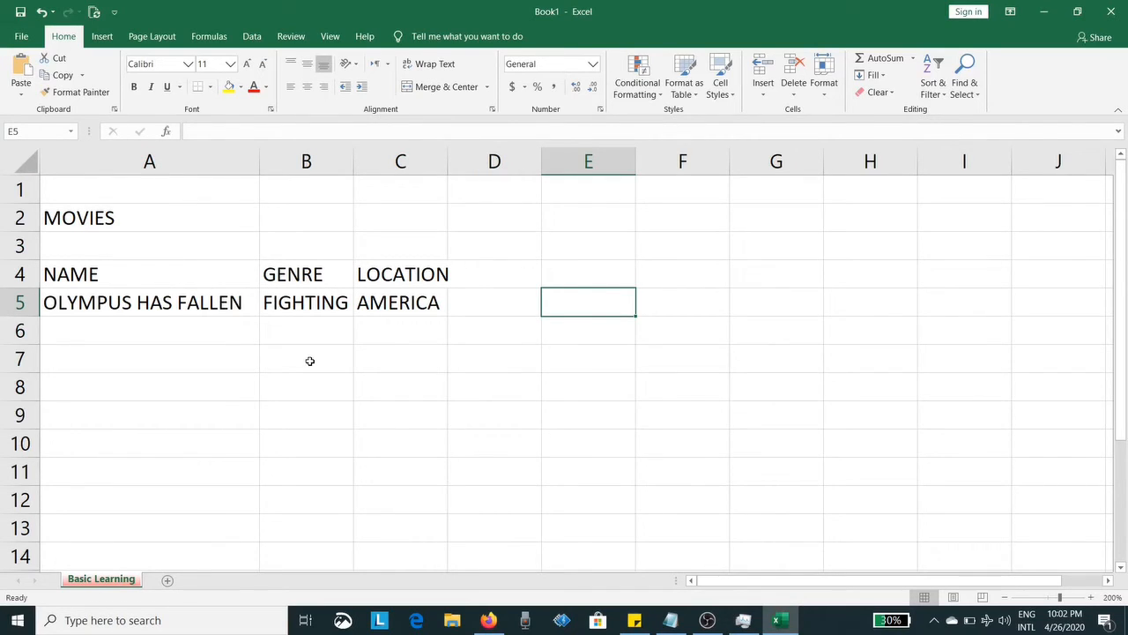
key("Left")
key("Left")
key("Left")
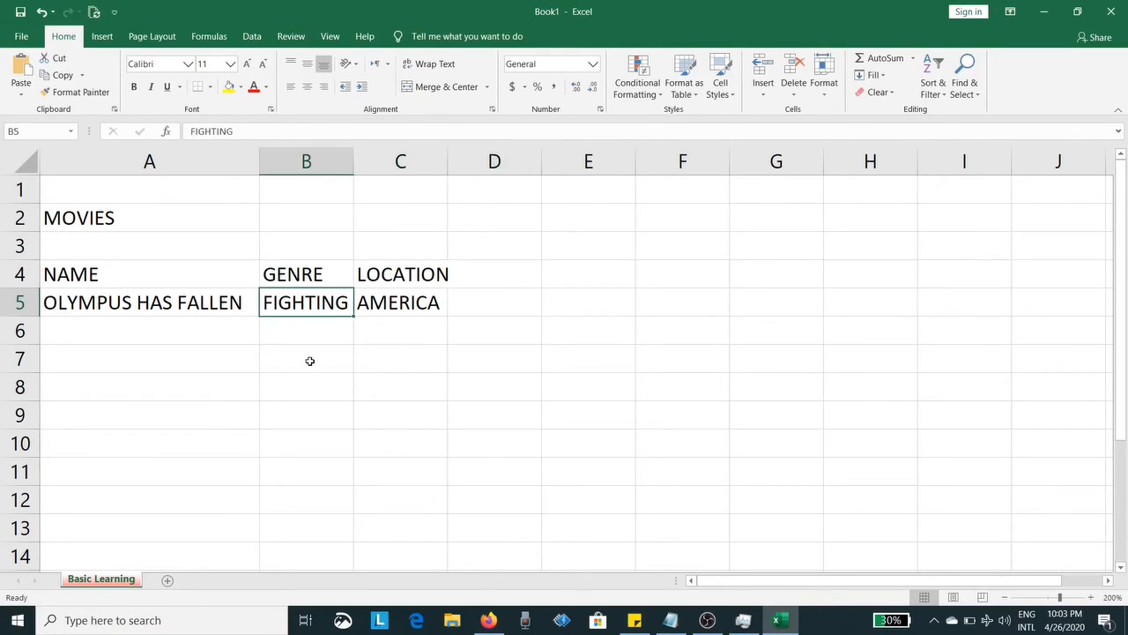
Switch to the Notepad notes and add the line "TABS make you towards right" below Workbook, separated by a blank line.
key("alt+Tab")
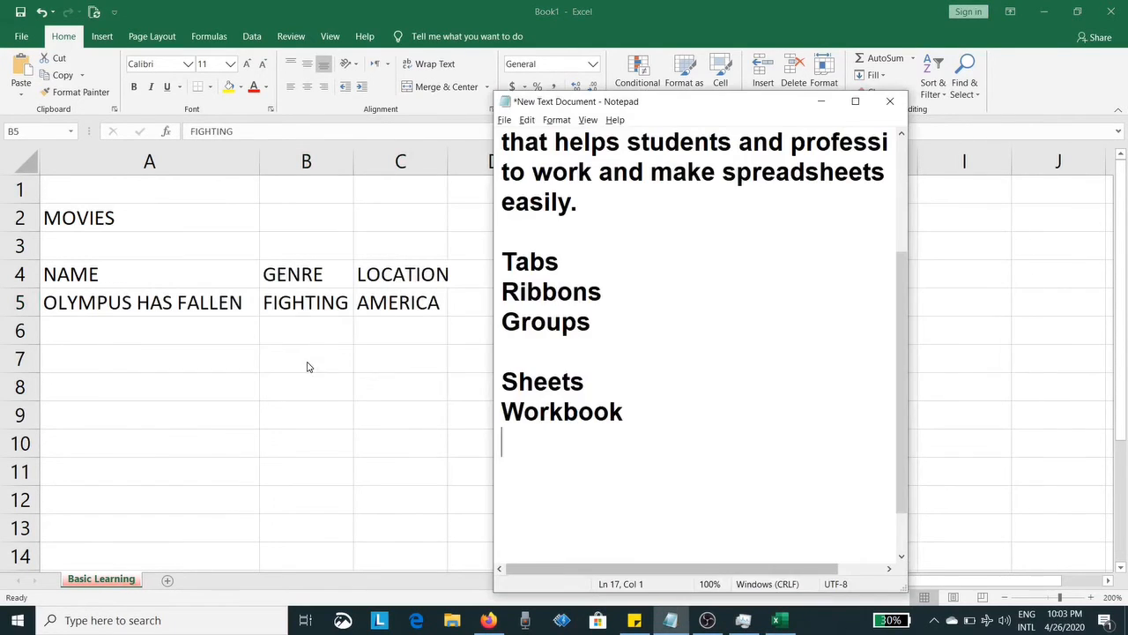
key("Return")
type("tA")
key("BackSpace")
key("BackSpace")
type("TABS")
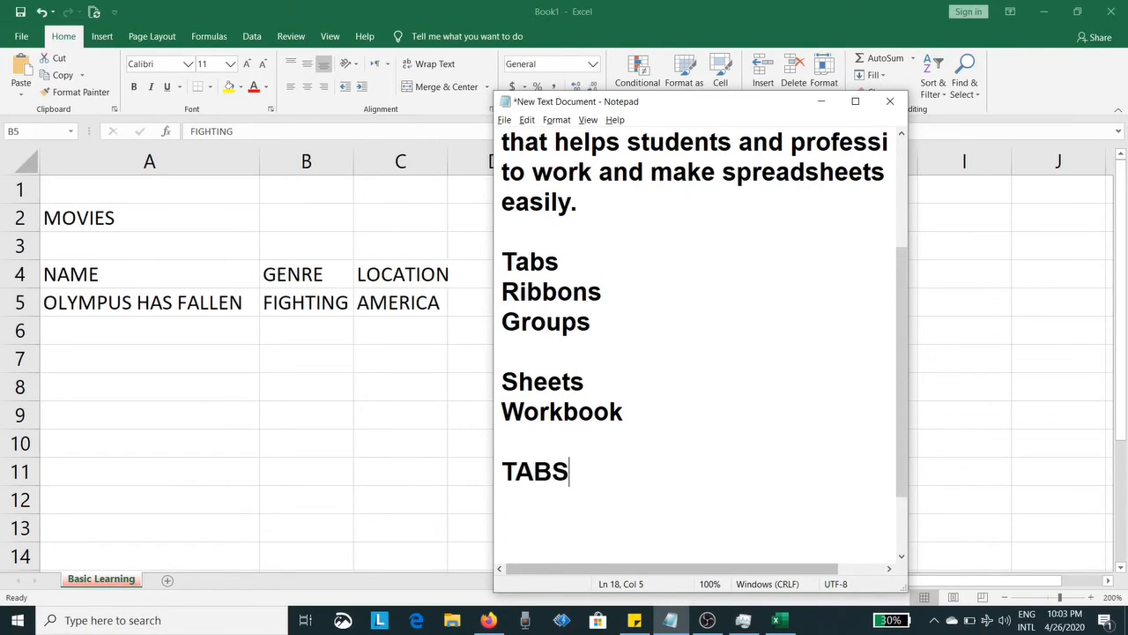
type(" make y")
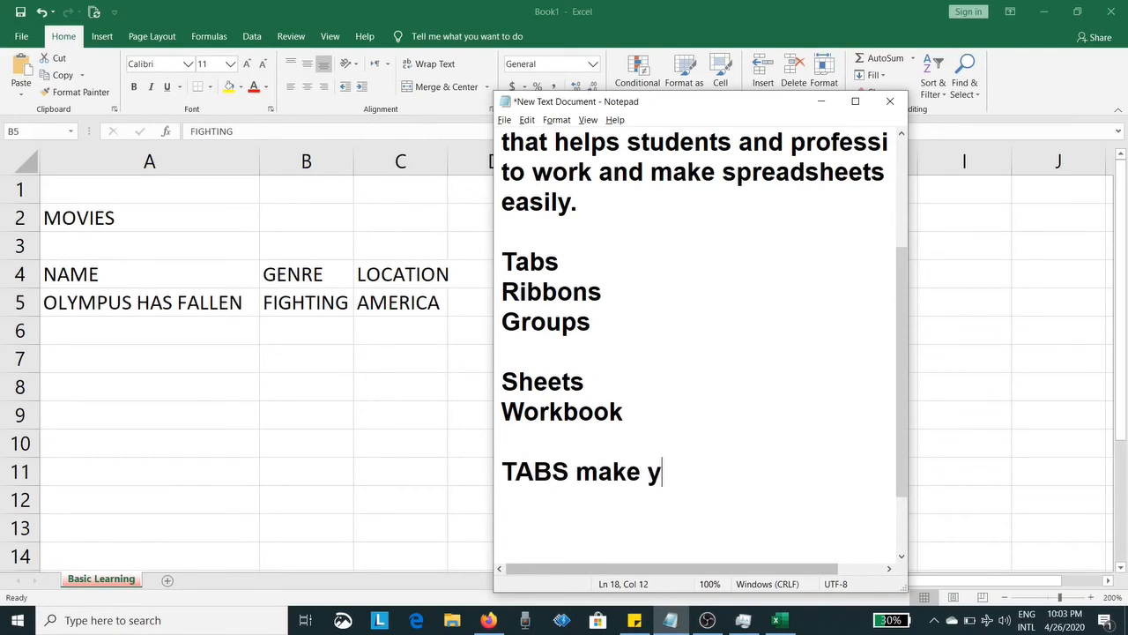
type("ou tow")
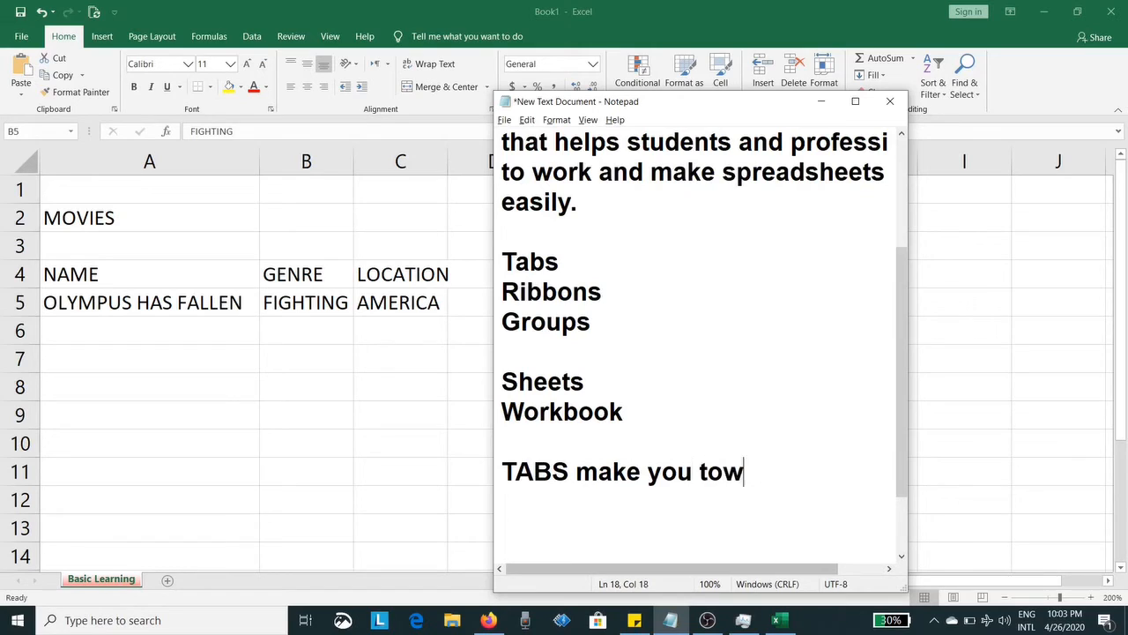
type("ards ")
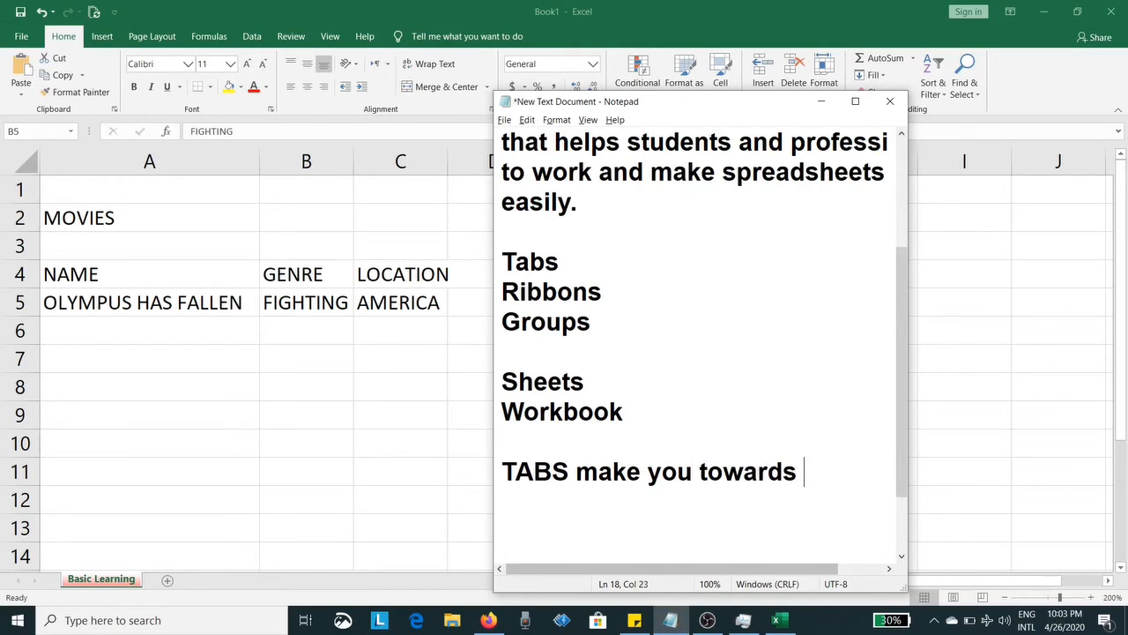
type("right")
key("Return")
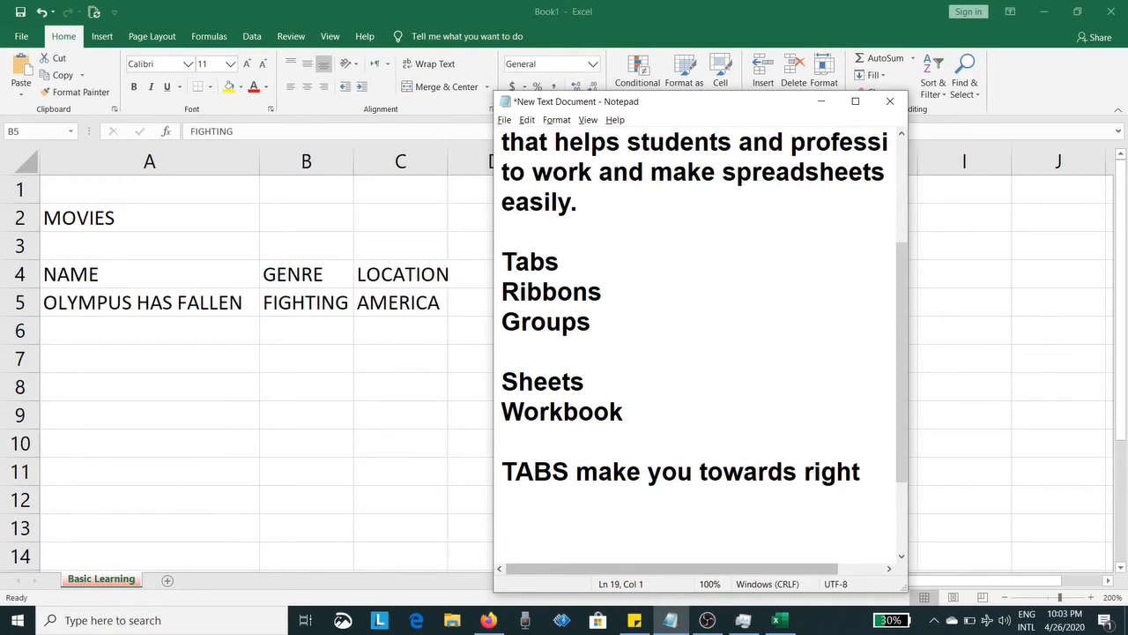
Add the line "ENTER takes to down" to the notes below the TABS line.
type("eng")
key("BackSpace")
type("t")
key("BackSpace")
key("BackSpace")
key("BackSpace")
type("ENTER ")
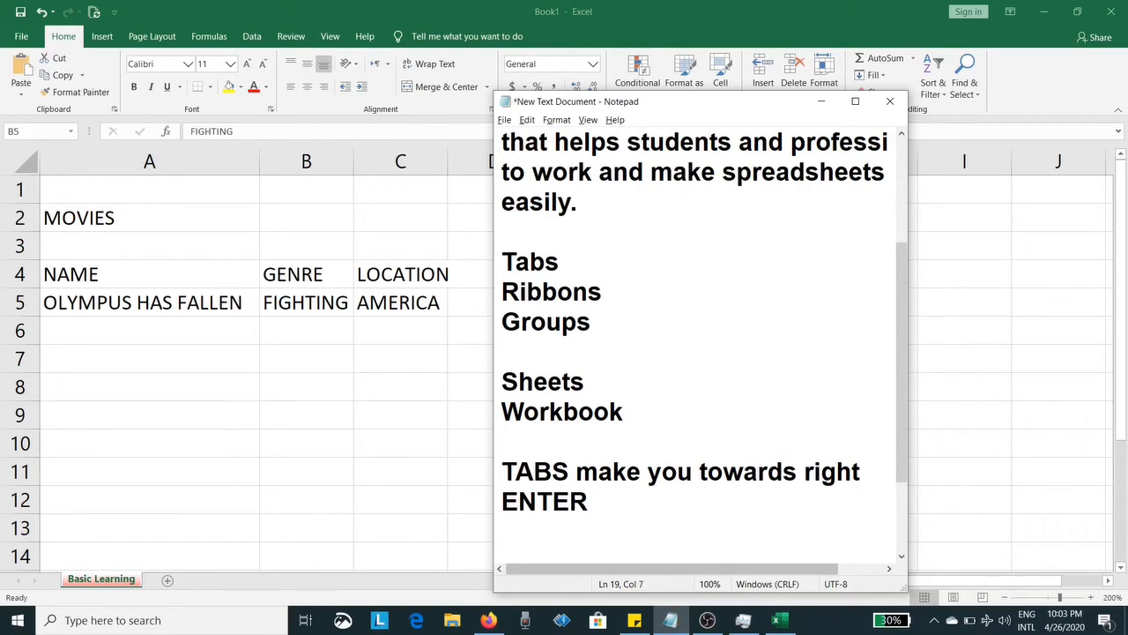
type("takes to ")
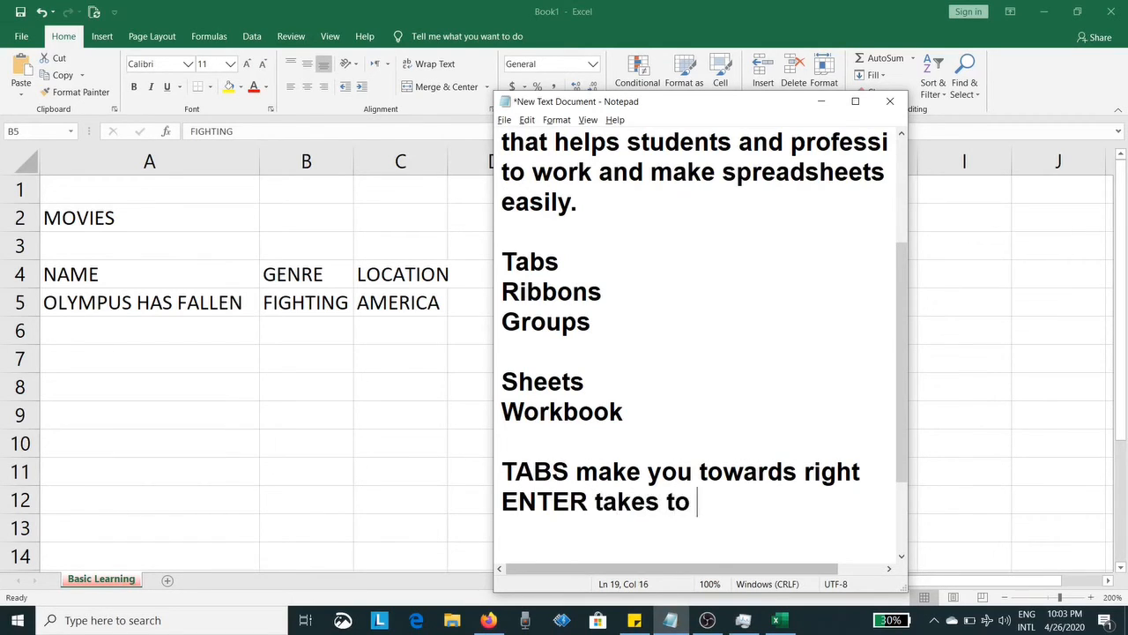
type("donw")
key("BackSpace")
key("BackSpace")
type("wn")
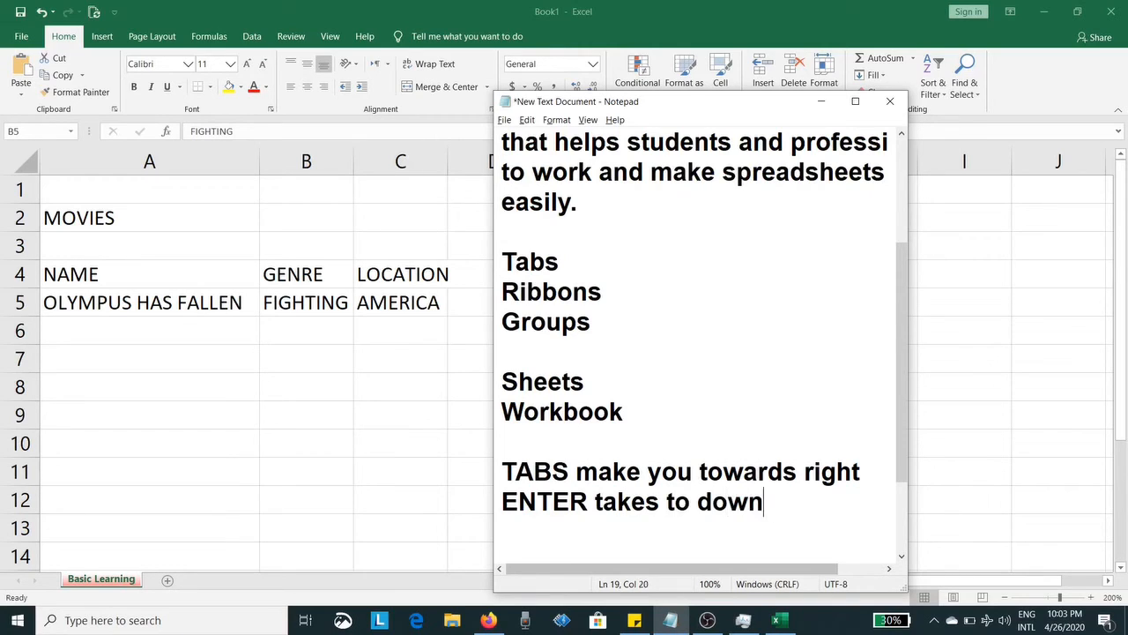
Add the line "and with shift, it will be opposite" to the notes, followed by a new line.
key("Return")
type("and ")
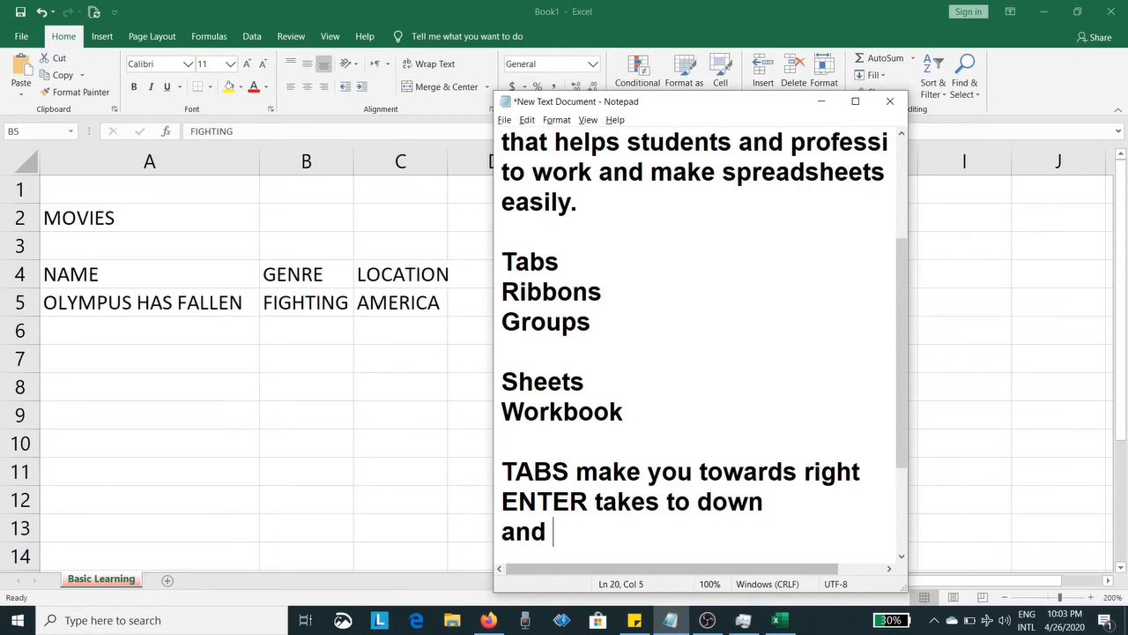
type("with shift,")
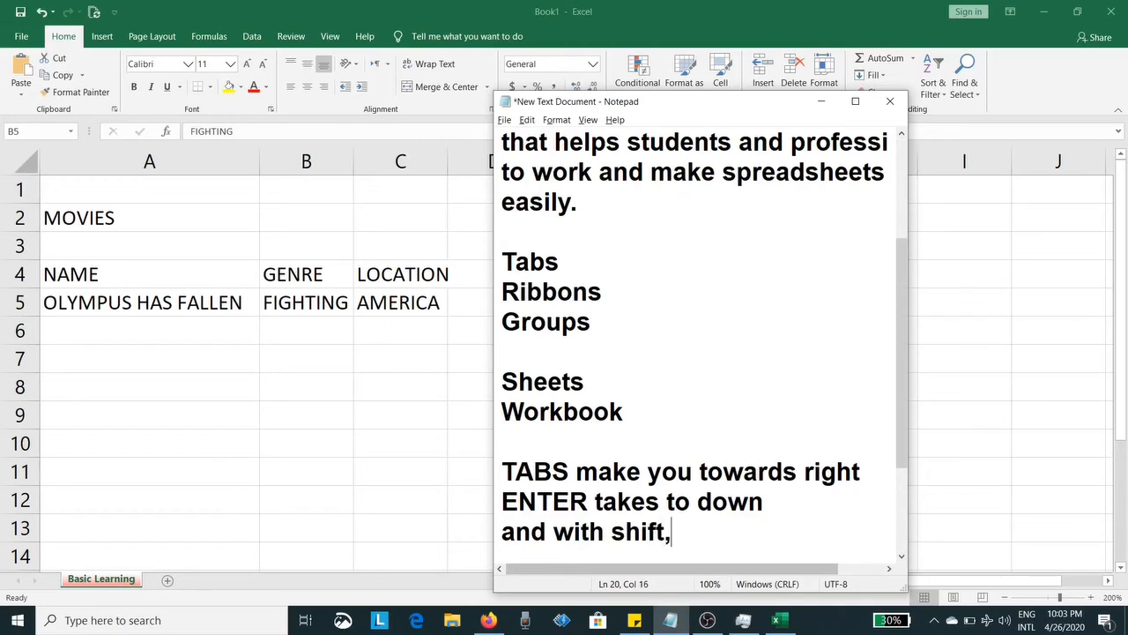
type(" it will be op")
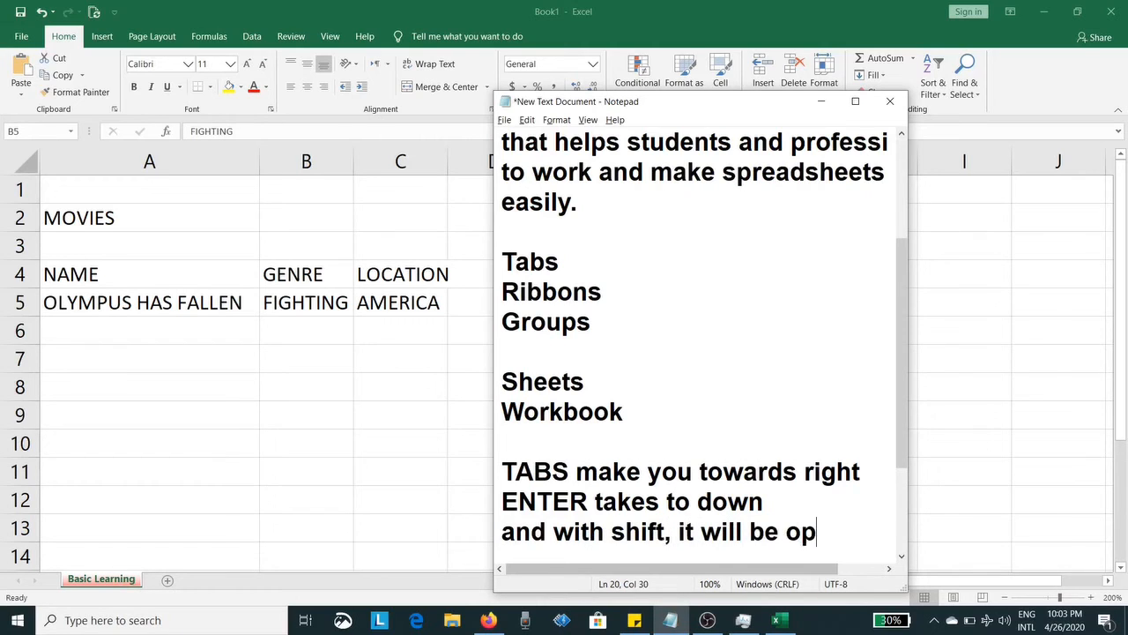
type("posite")
key("Return")
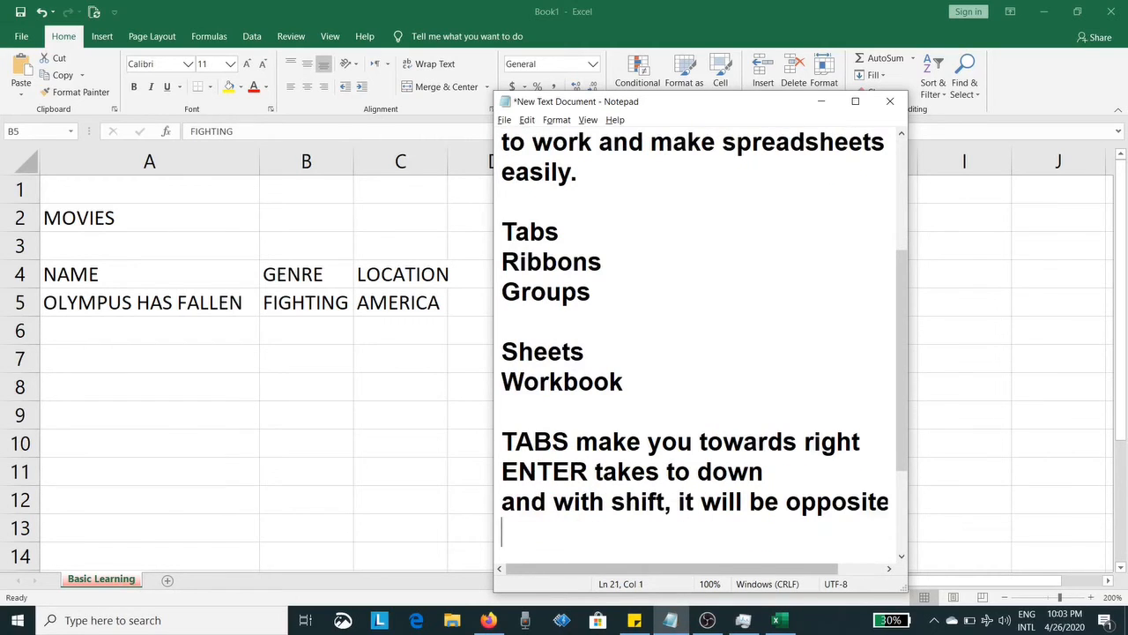
Switch back to Excel and enter the movie title "ANGLE HAS FALLEN" in cell A6.
left_click(171, 343)
left_click(172, 331)
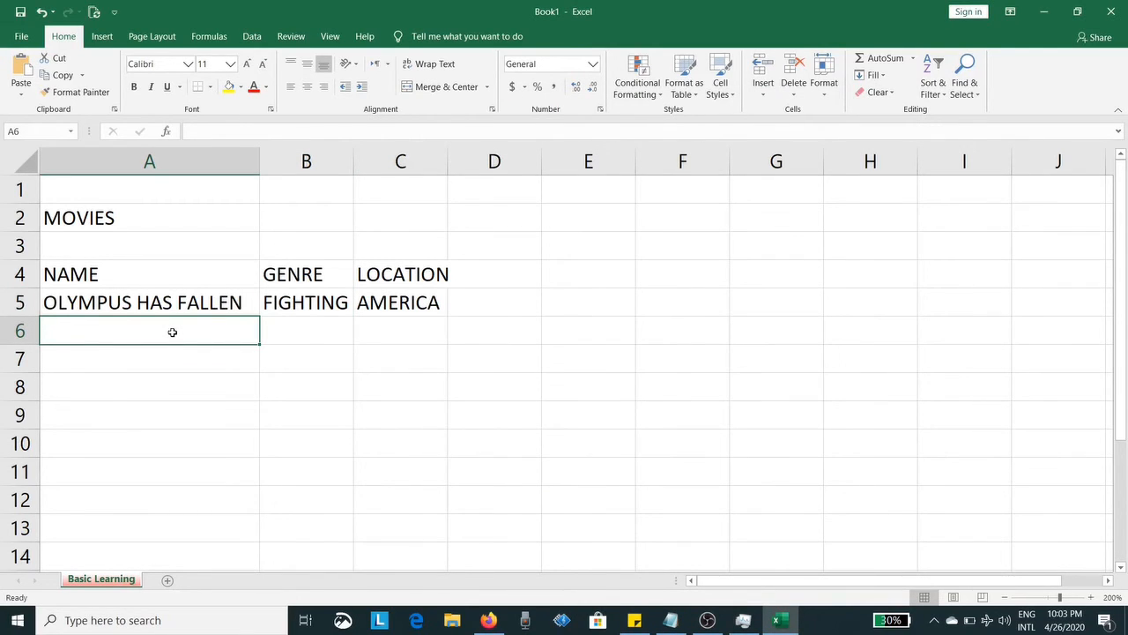
type("an")
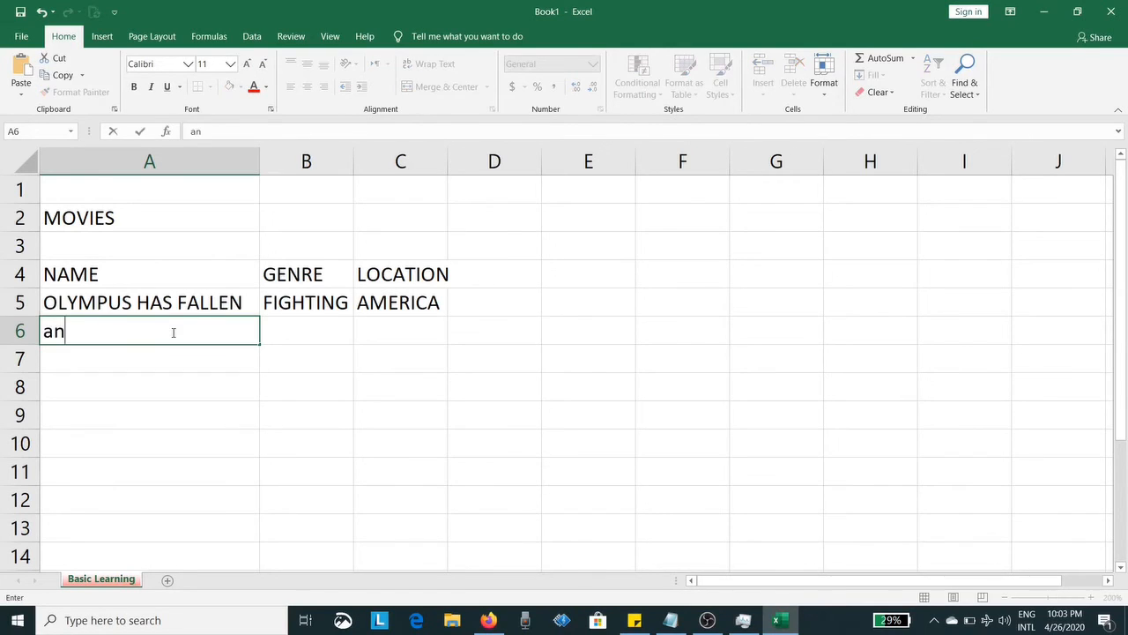
key("BackSpace")
key("BackSpace")
type("G")
key("BackSpace")
type("AGN")
key("BackSpace")
key("BackSpace")
type("NGLE HAS FALLEN")
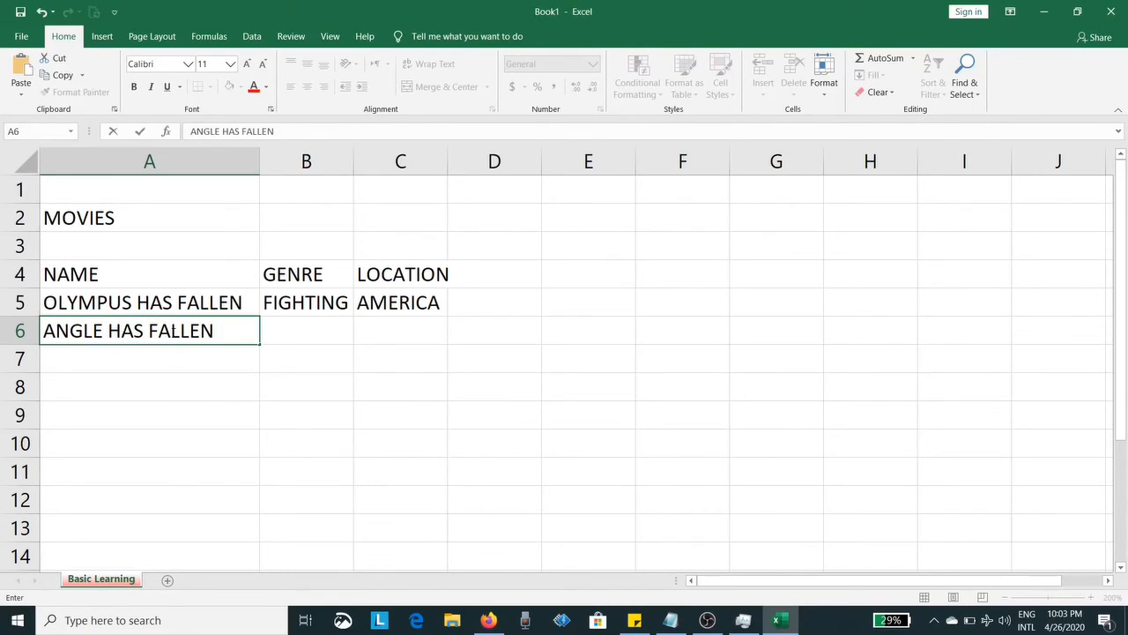
key("Return")
Enter the movie titles "LONDON HAS FALLEN" in cell A7 and "COLLATERAL DAMAGE" in cell A8.
type("LONDON H")
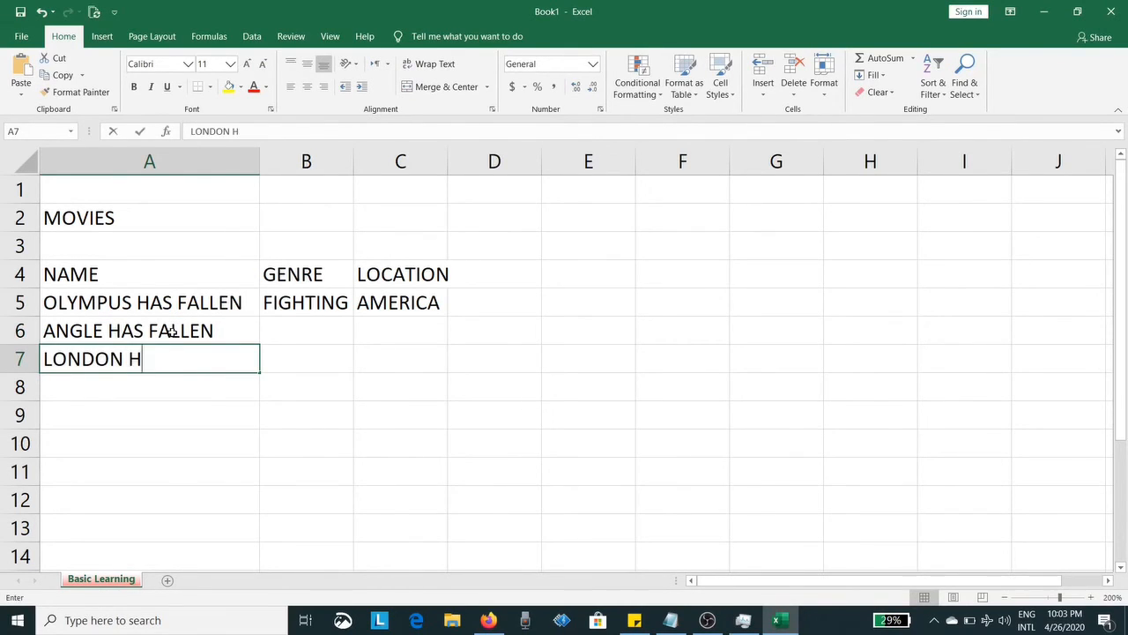
type("AS FALLEN")
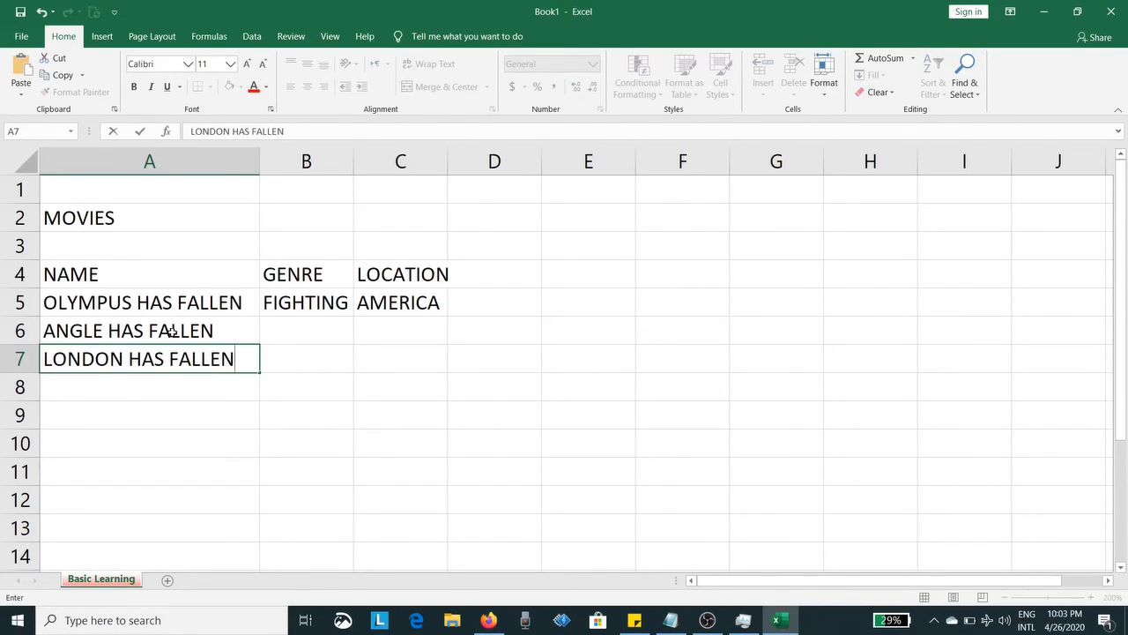
key("Return")
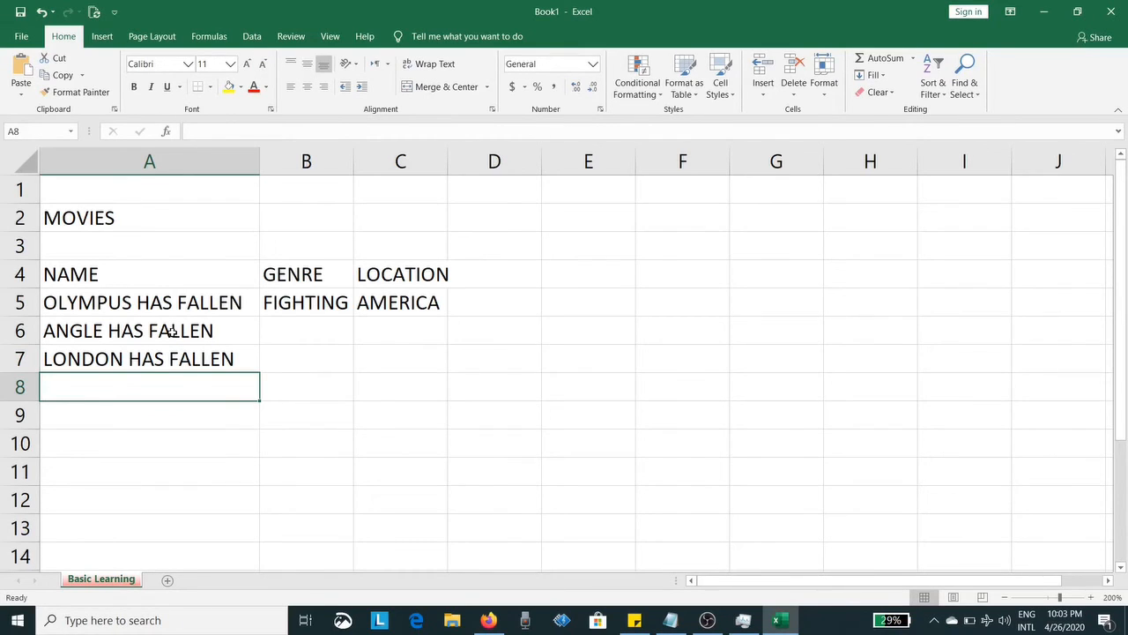
type("COLLA")
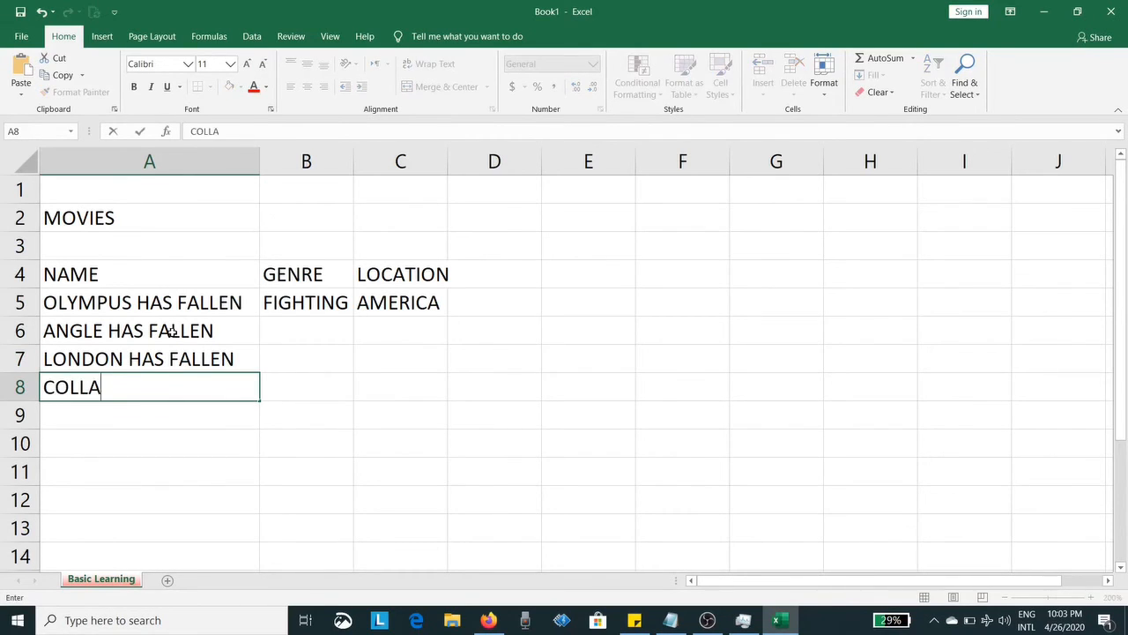
type("TERAL DAMAGE")
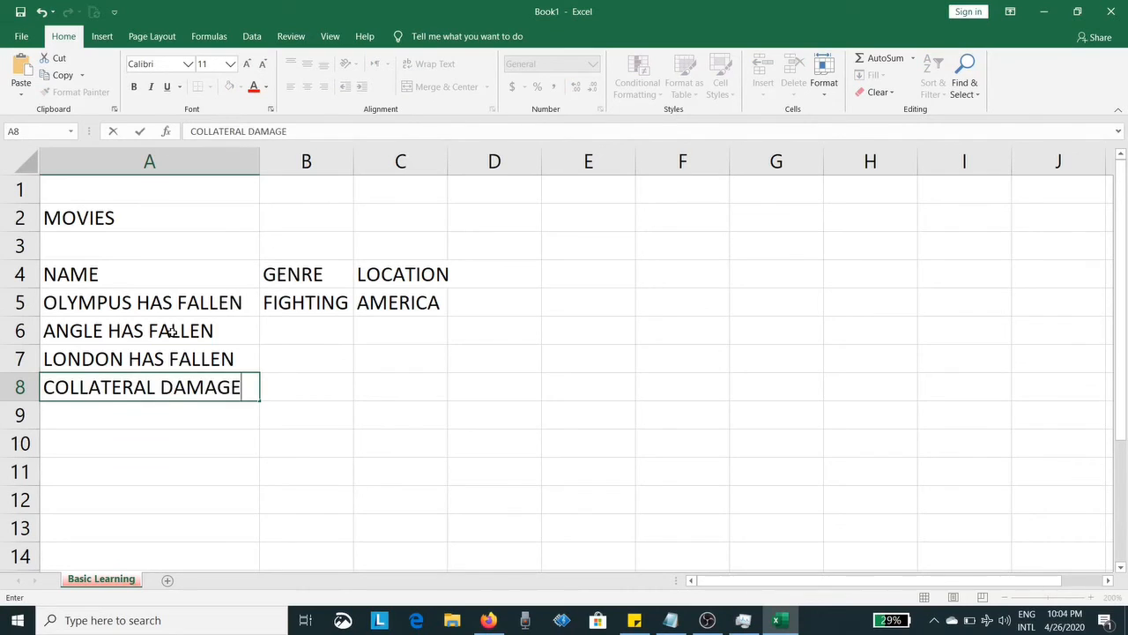
key("Return")
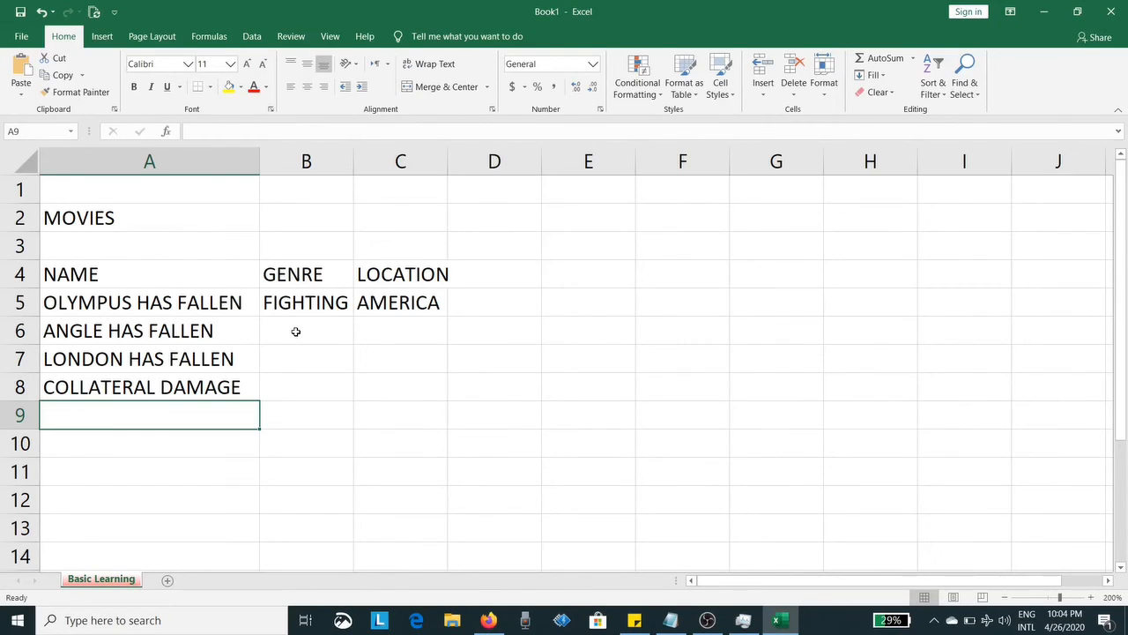
Move the active cell in all four directions through the empty cells beside the new movie titles.
key("Up")
key("Right")
key("Up")
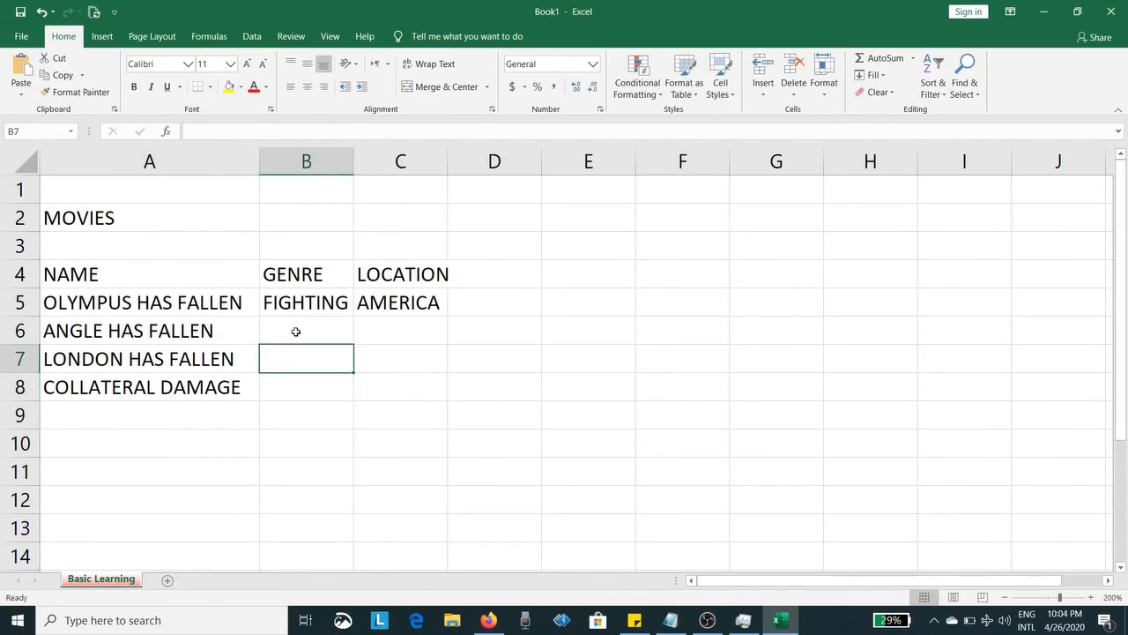
key("Left")
key("Right")
key("Up")
key("Right")
key("Right")
key("Down")
key("Left")
key("Up")
key("Right")
key("Down")
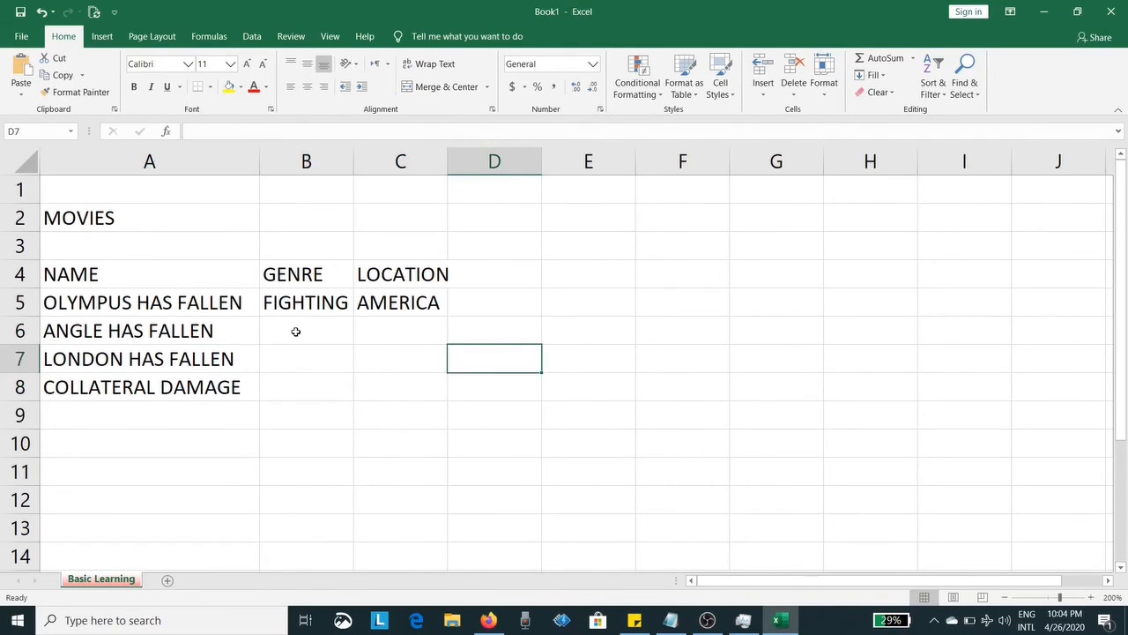
key("Down")
key("Left")
key("Up")
key("Right")
key("Down")
key("Left")
key("Up")
key("Right")
Enter the genre FIGHTING in cells B6 and B7 and TERRORISM in cell B8.
key("Left")
key("Left")
key("Up")
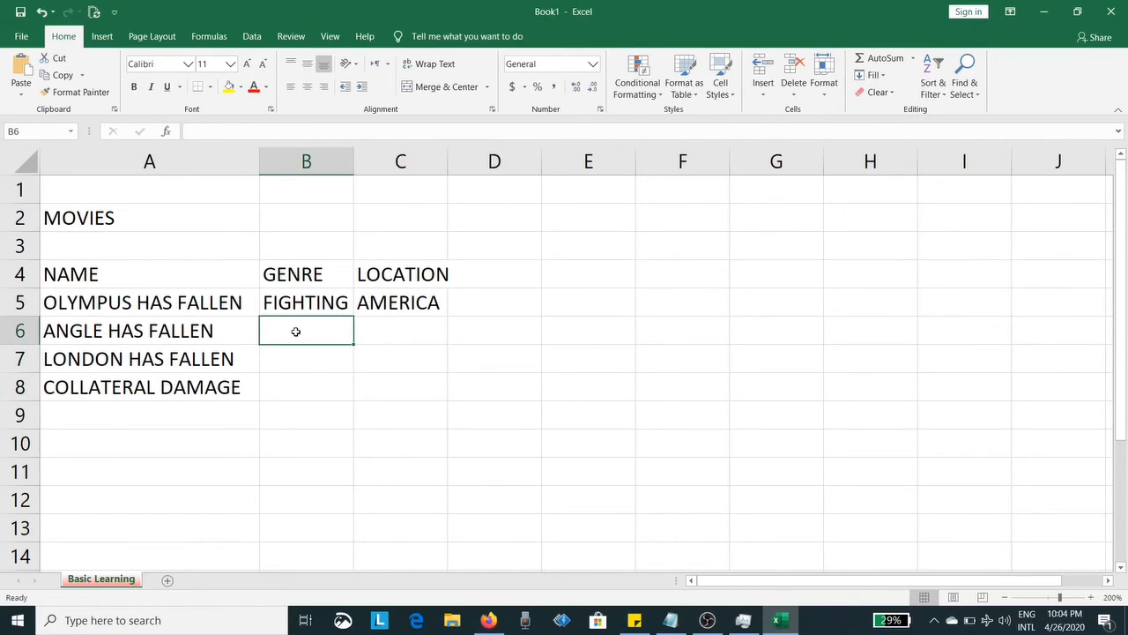
type("F")
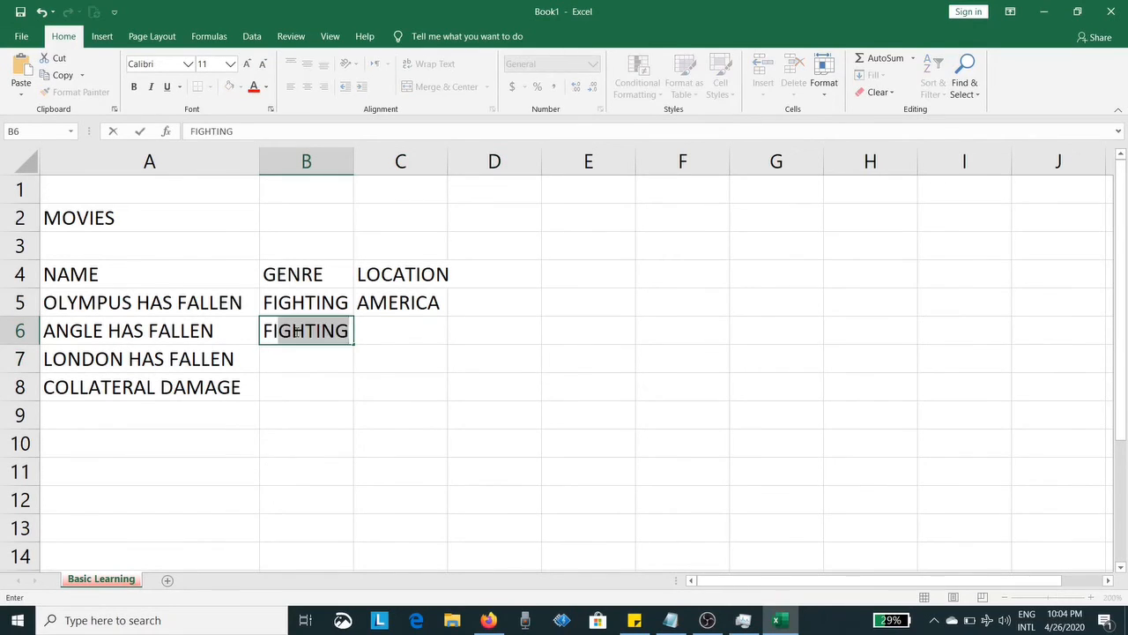
key("Return")
type("FIGHTING")
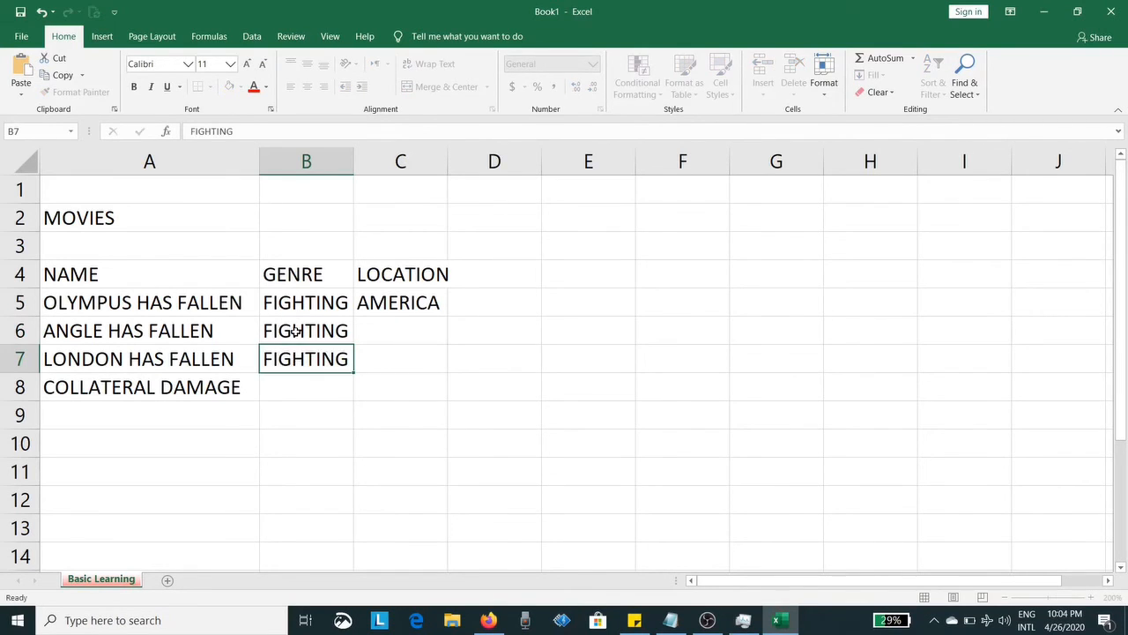
key("Return")
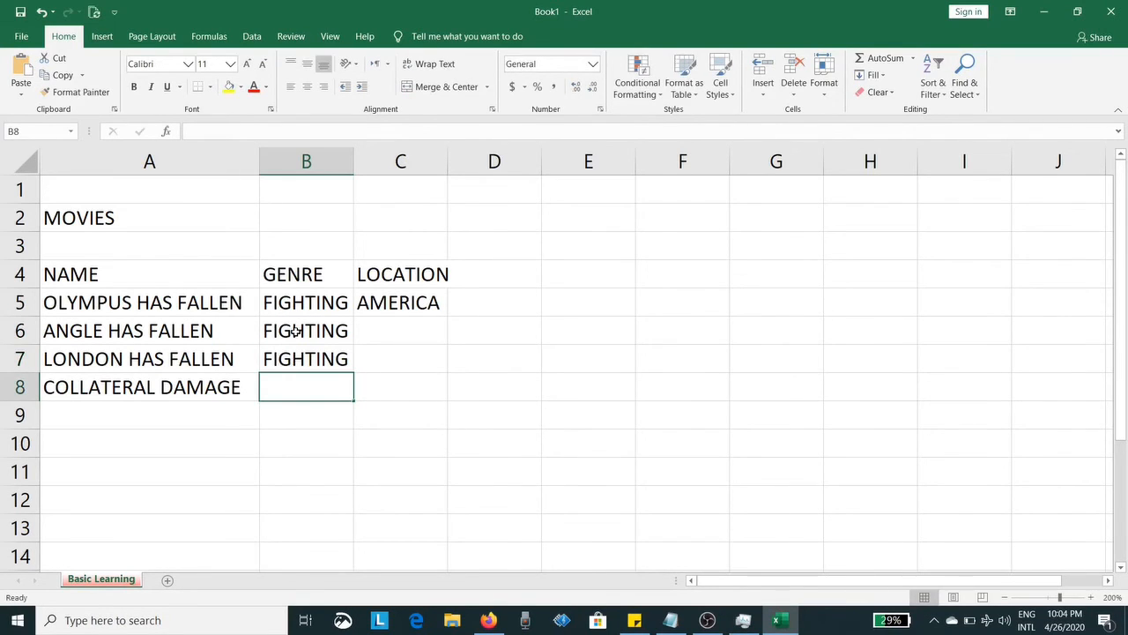
type("TERRO")
type("RISM")
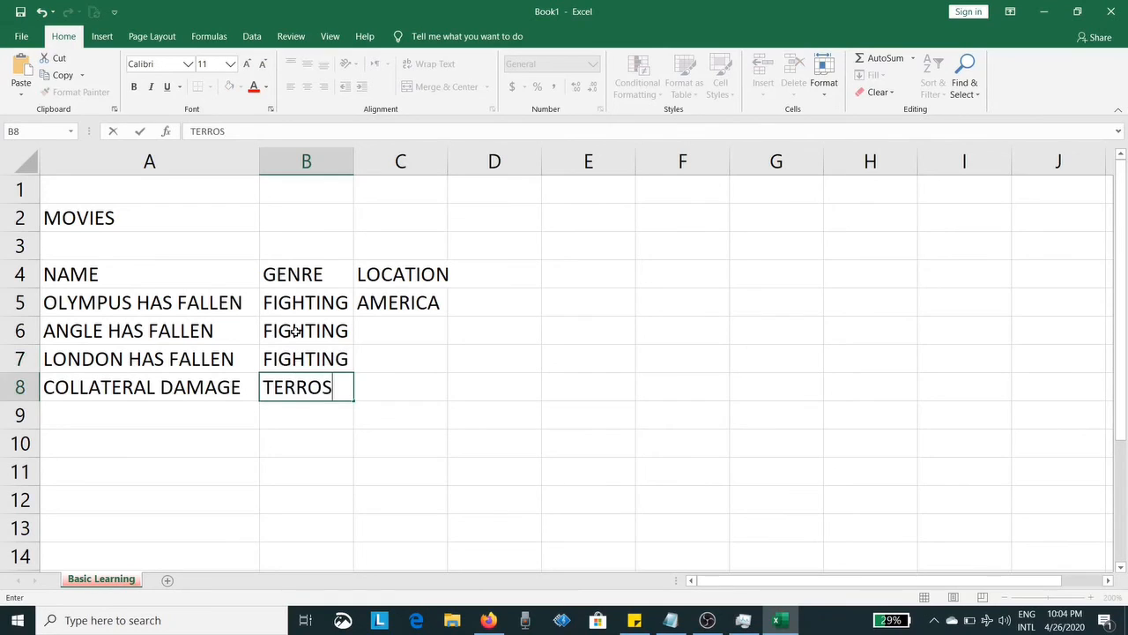
key("Tab")
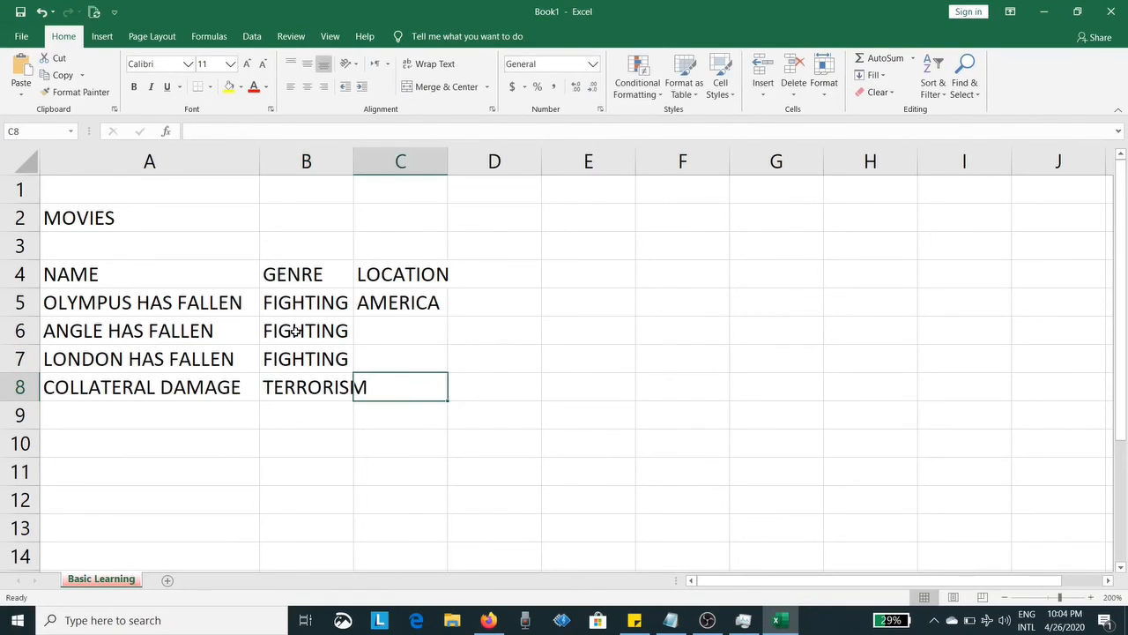
Enter the locations UK in cell C6, CANADA in C7 and ITALY in C8.
left_click(393, 328)
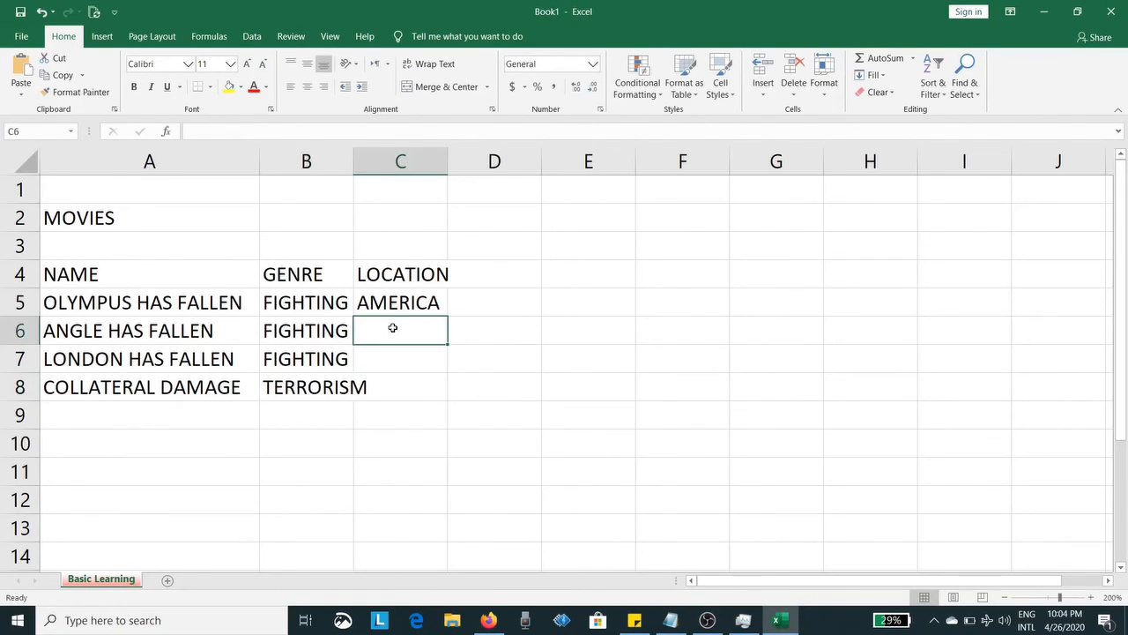
type("UK")
key("Return")
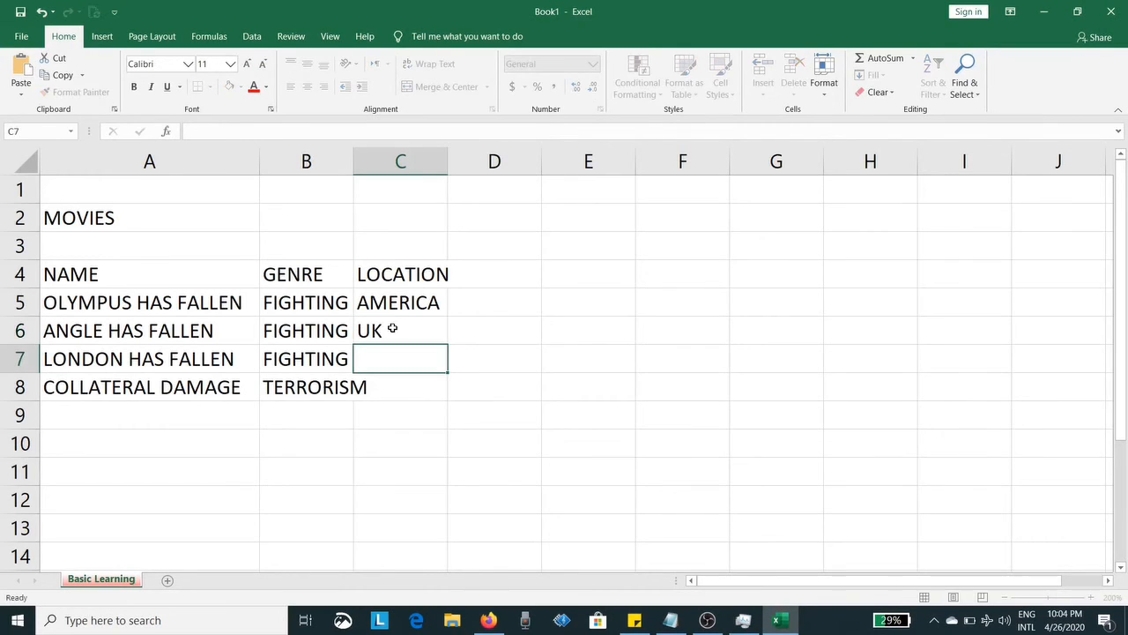
type("CANAG")
key("BackSpace")
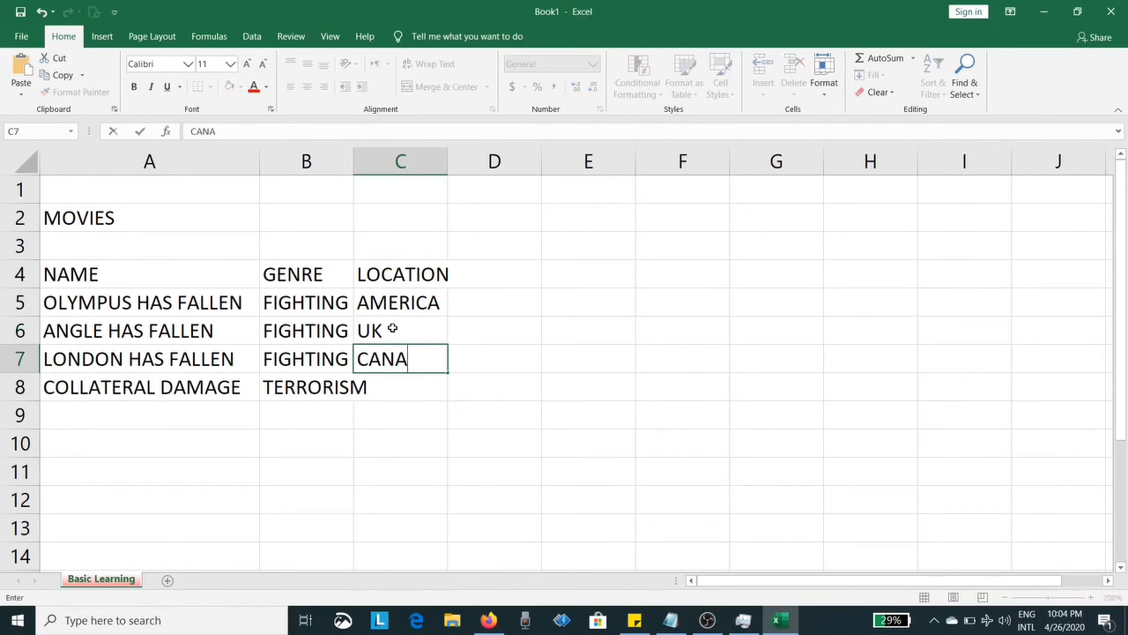
type("DA")
key("Return")
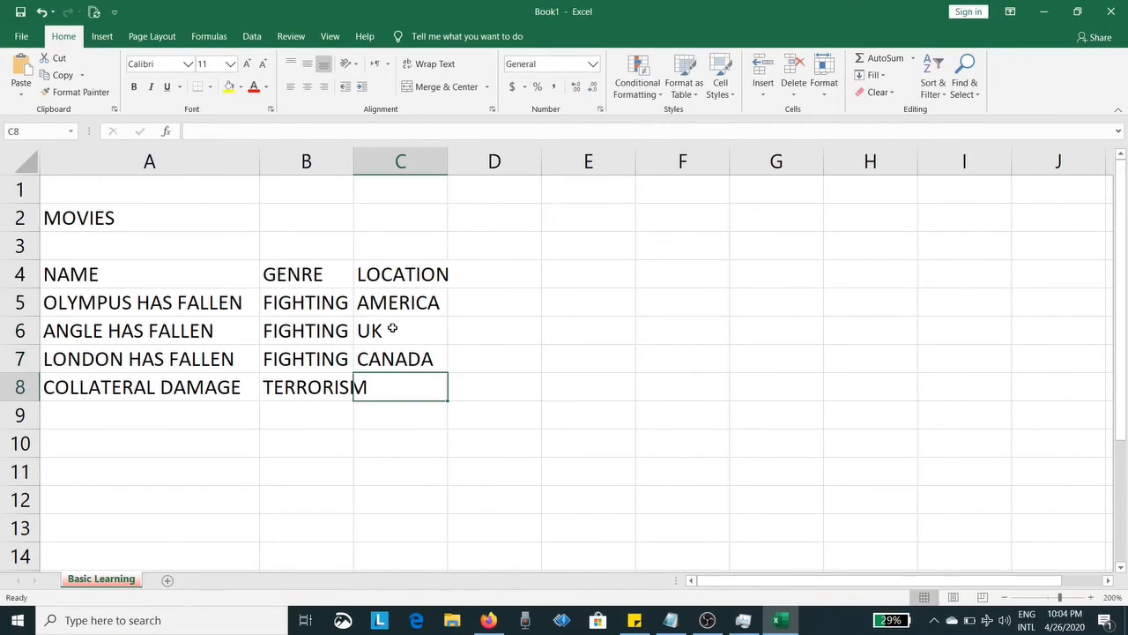
type("ITALY")
key("Return")
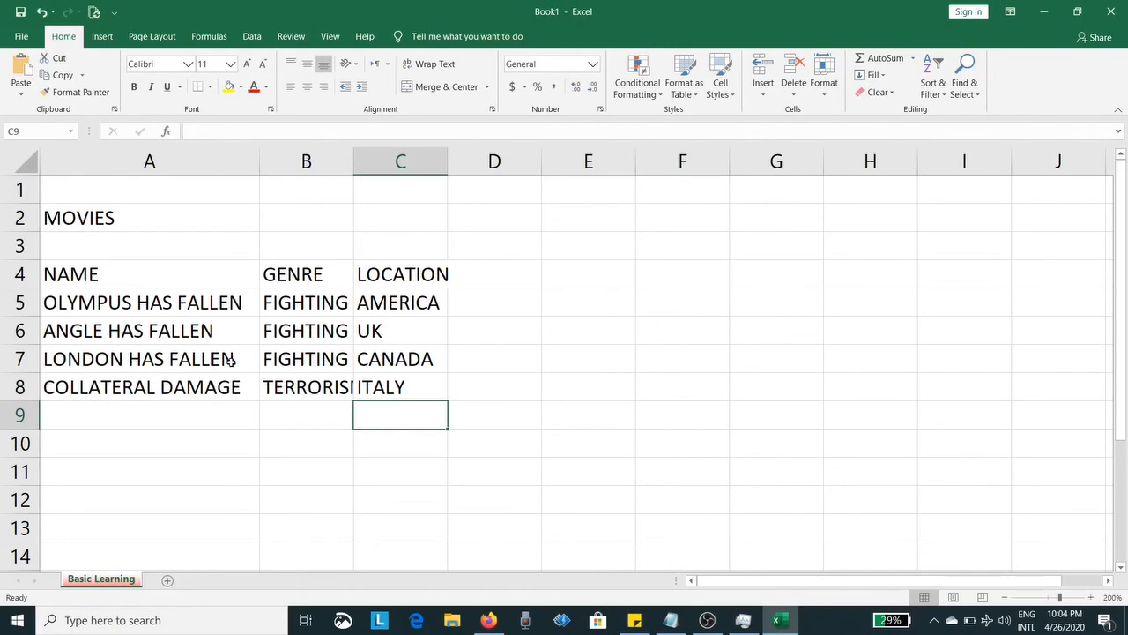
Narrow column A, then auto-fit the widths of columns A through C to their contents.
left_click_drag(257, 156, 218, 157)
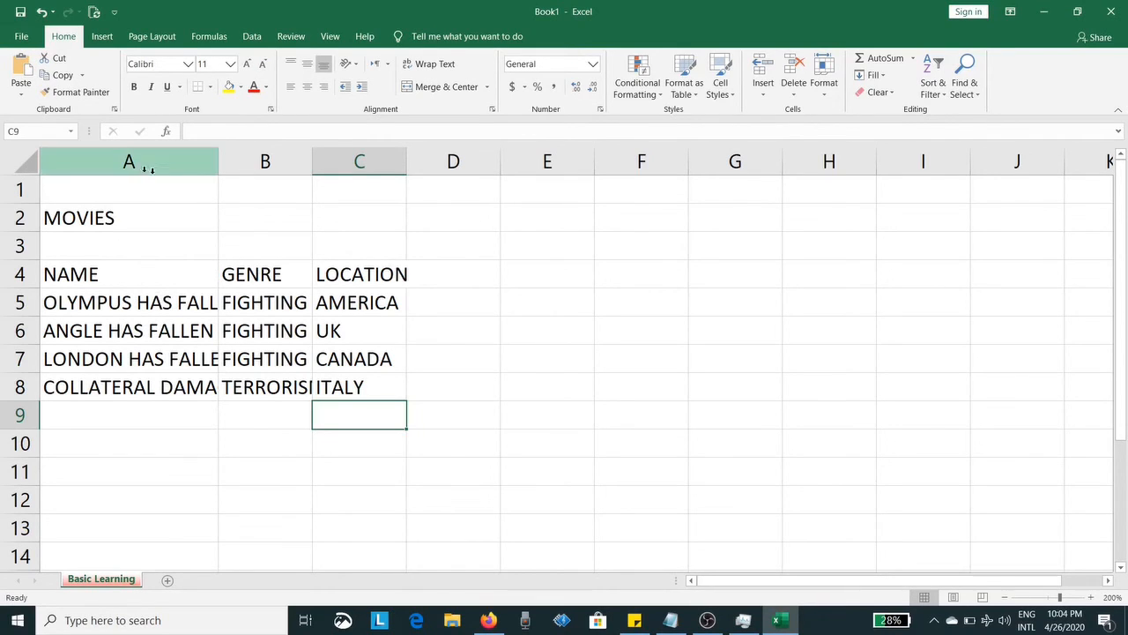
left_click_drag(134, 163, 395, 167)
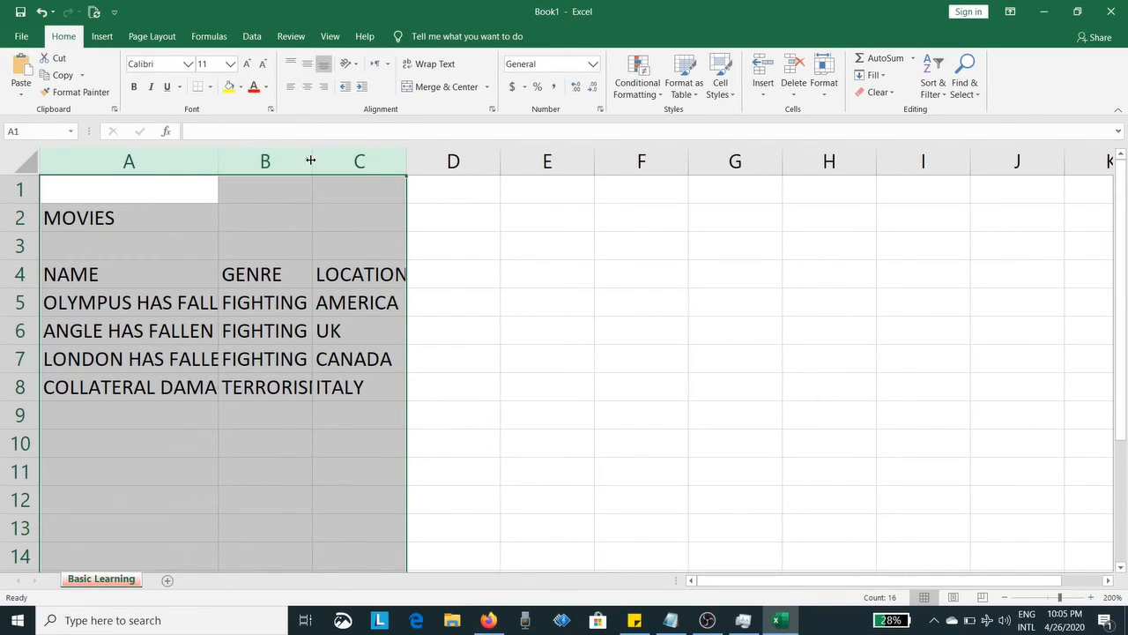
double_click(312, 160)
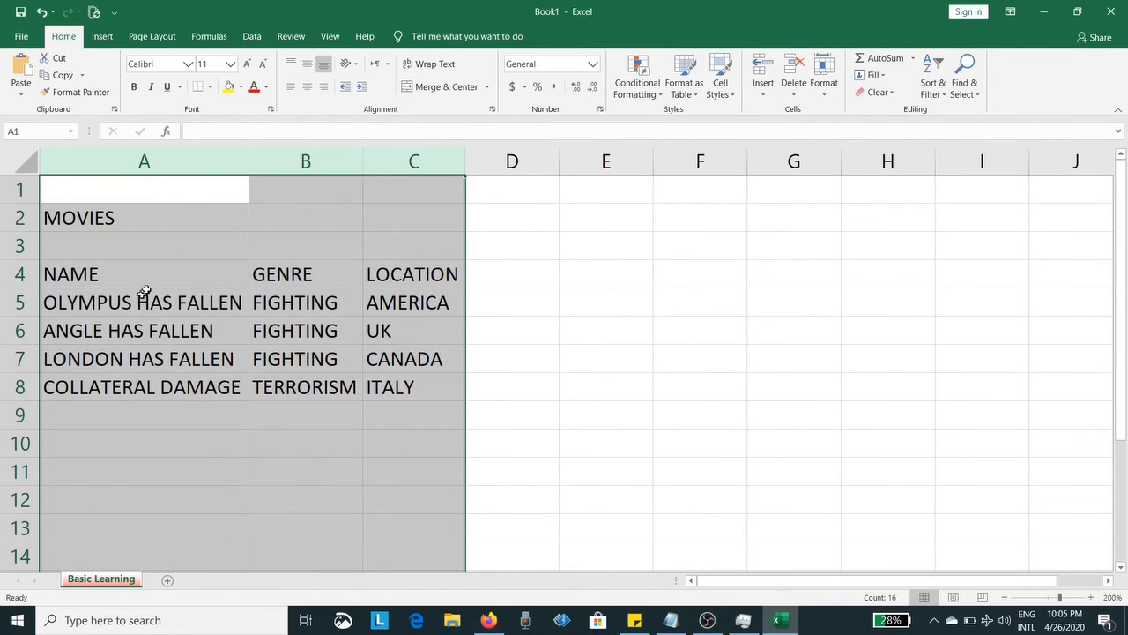
left_click(163, 264)
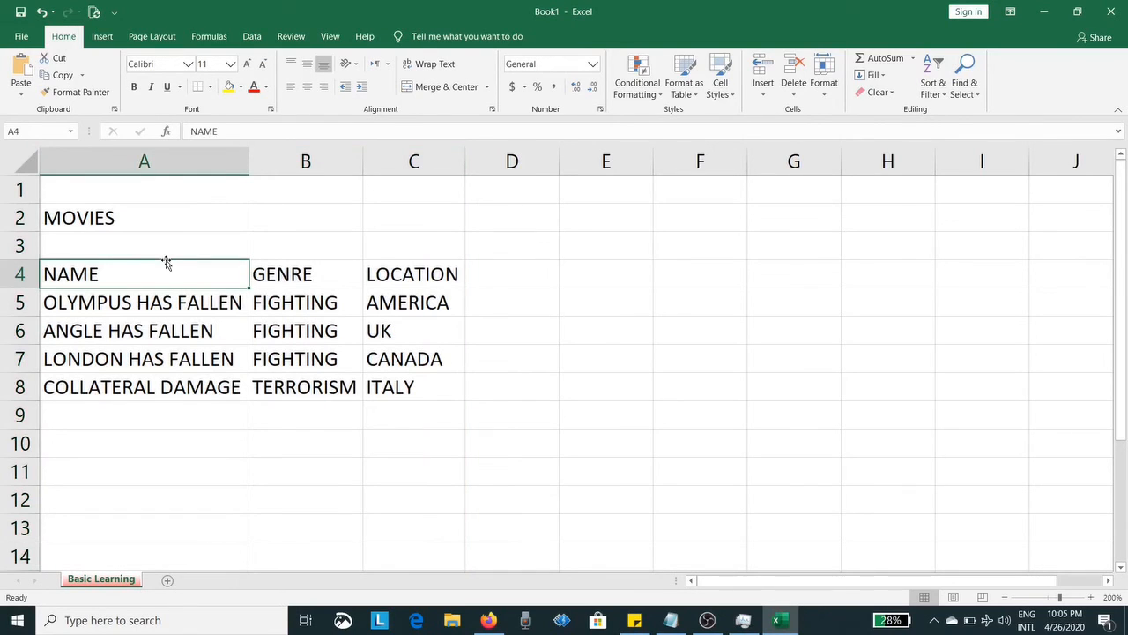
Make the MOVIES title bold, italic and underlined, and merge and center it across A2:C2.
left_click(84, 218)
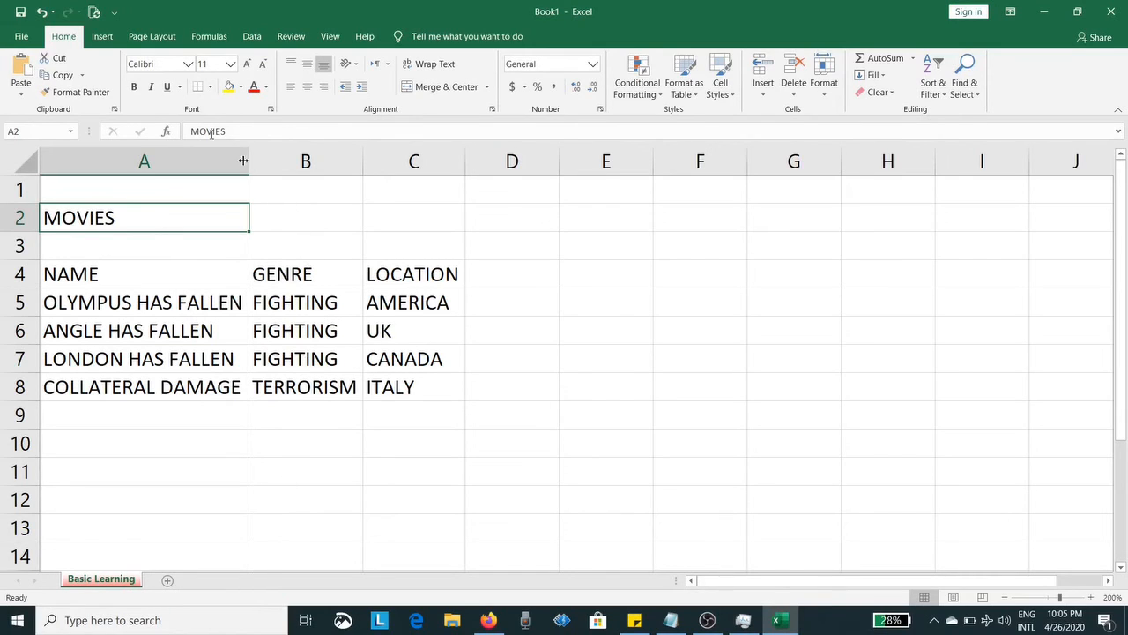
left_click(134, 88)
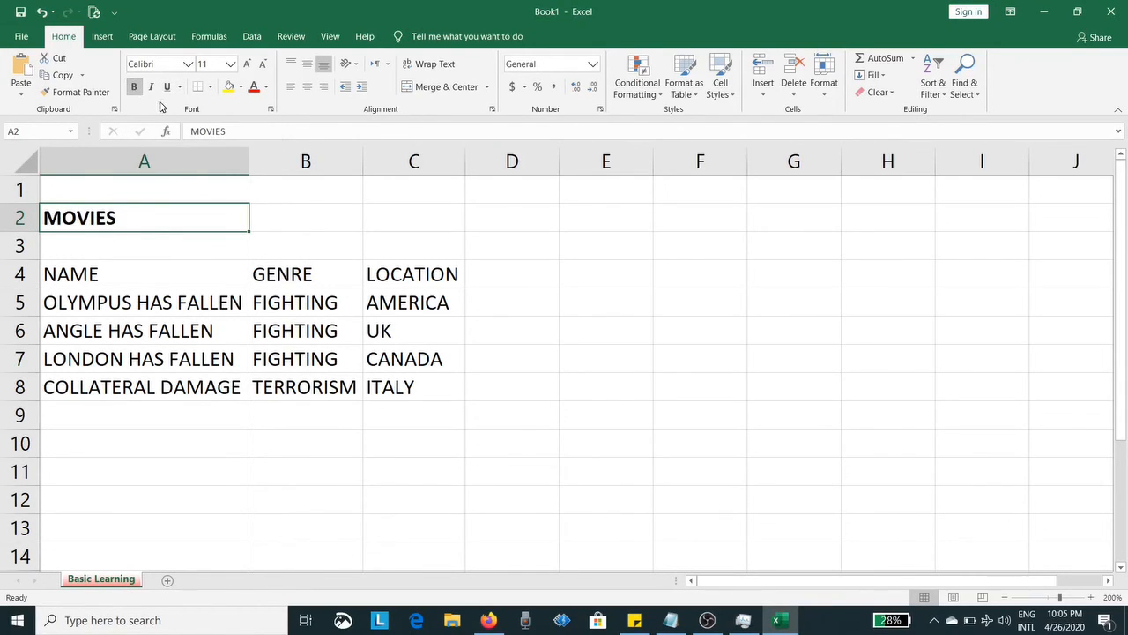
left_click(151, 88)
left_click(155, 89)
left_click(167, 88)
left_click(154, 88)
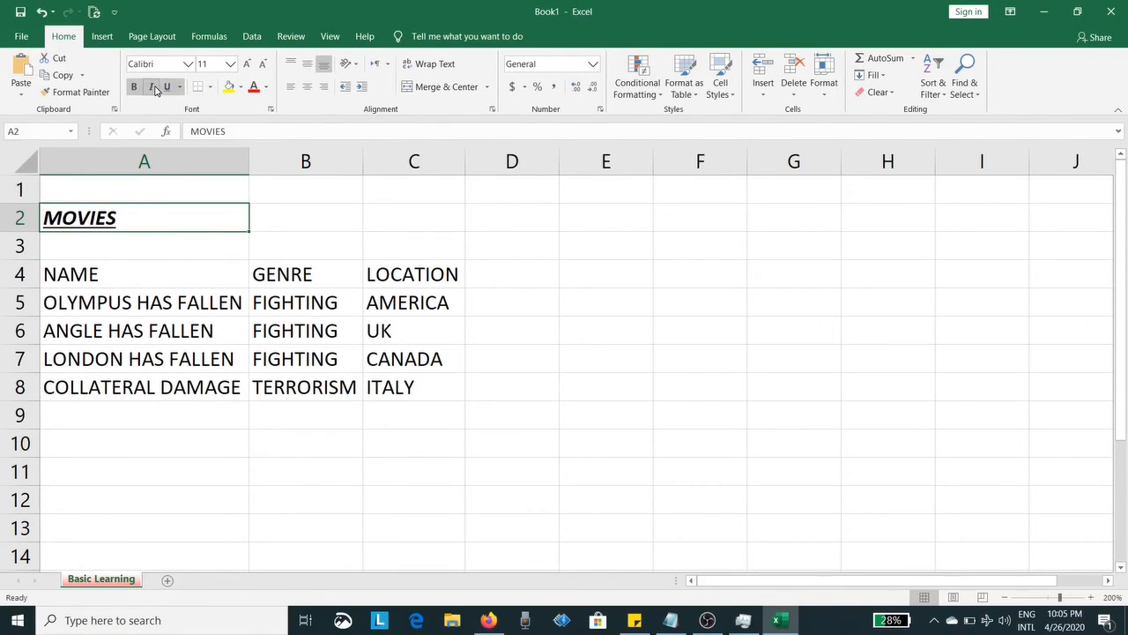
left_click_drag(136, 214, 402, 227)
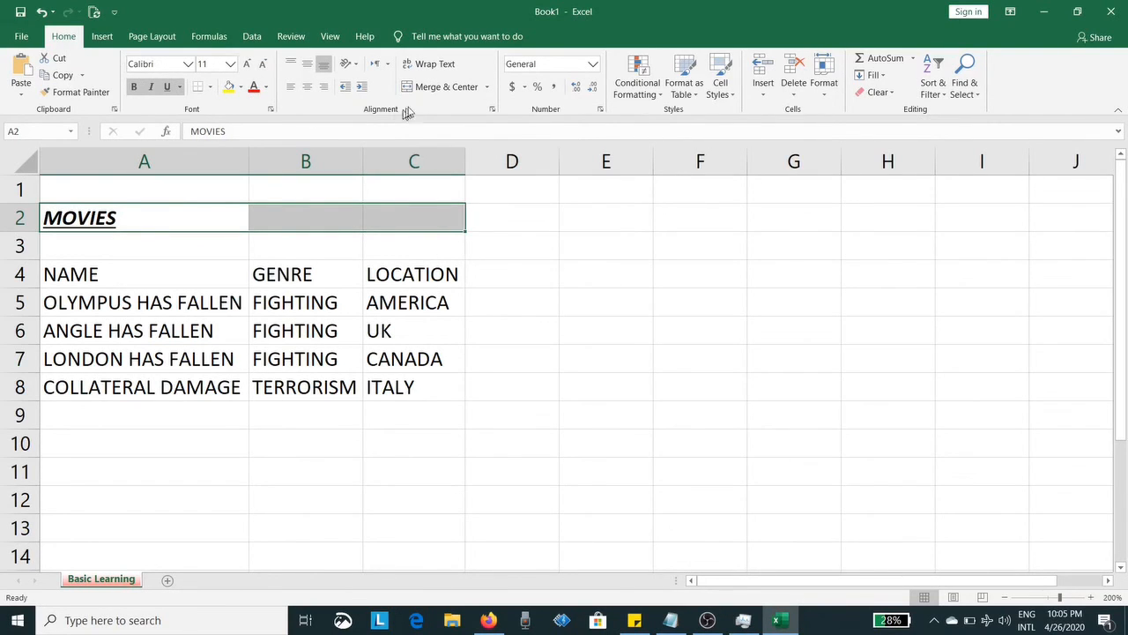
left_click(443, 86)
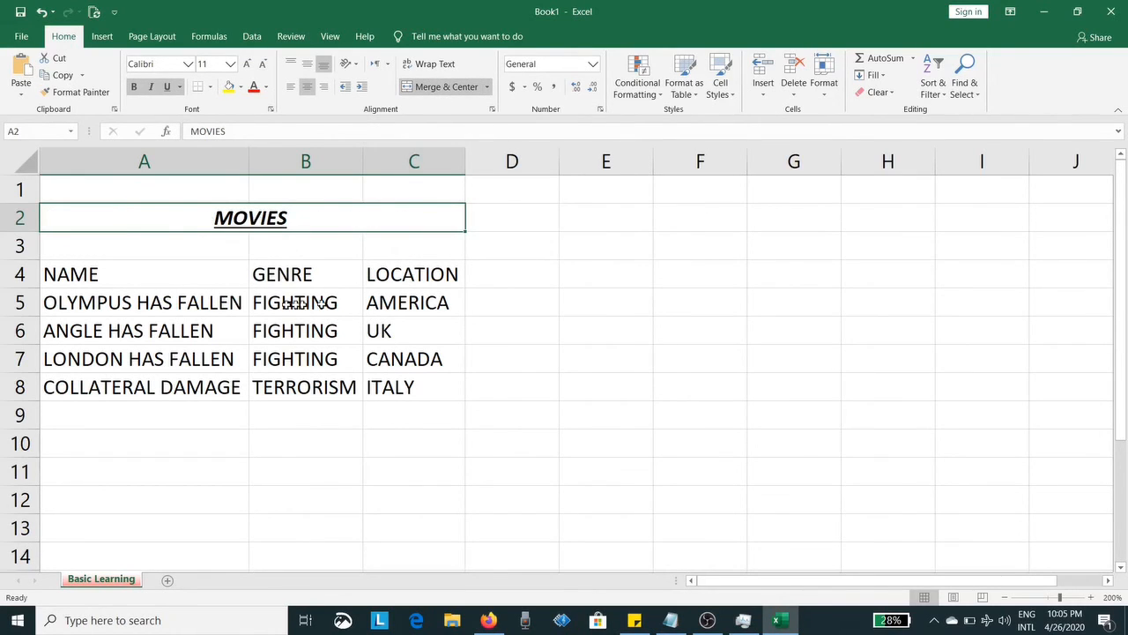
Make the NAME, GENRE and LOCATION headers in row 4 bold with font size 14.
left_click_drag(110, 274, 412, 275)
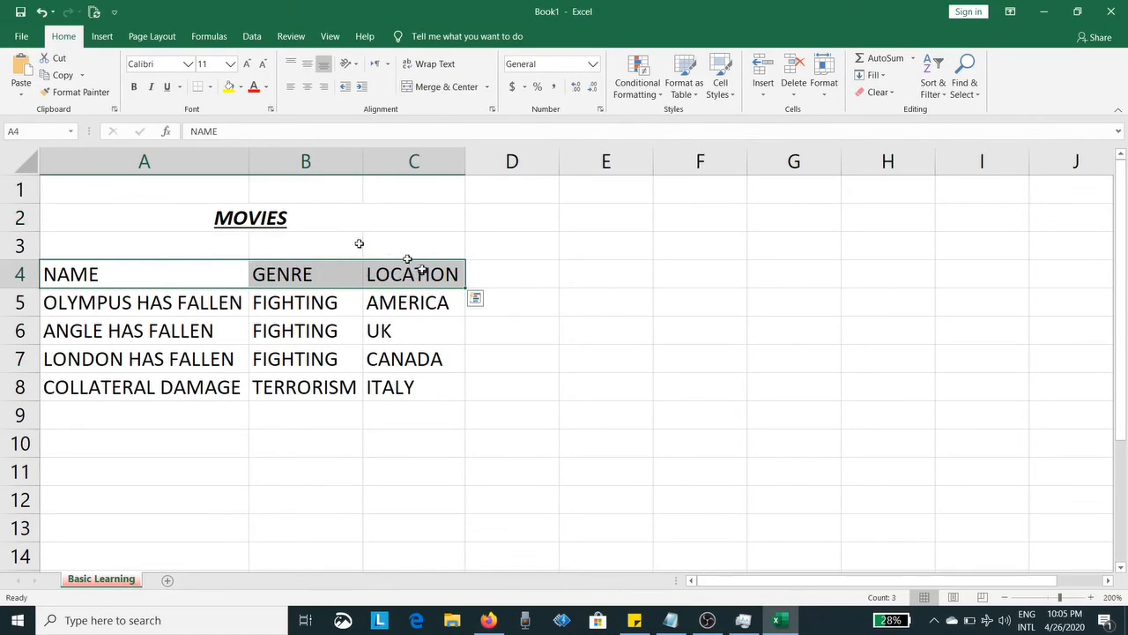
left_click(135, 88)
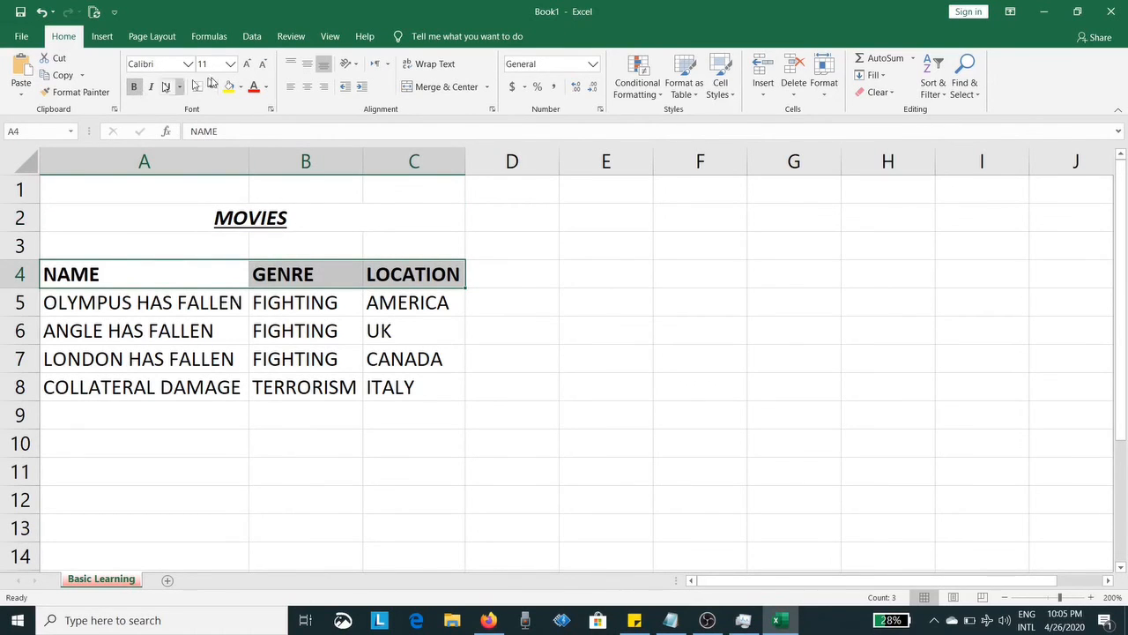
left_click(229, 65)
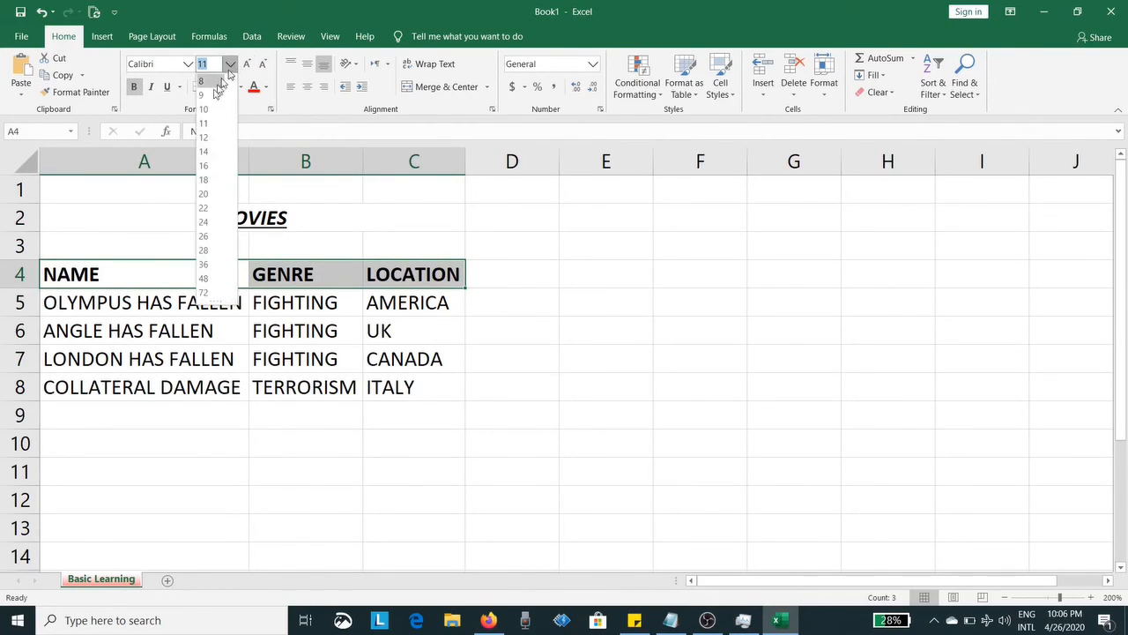
left_click(208, 137)
left_click(248, 65)
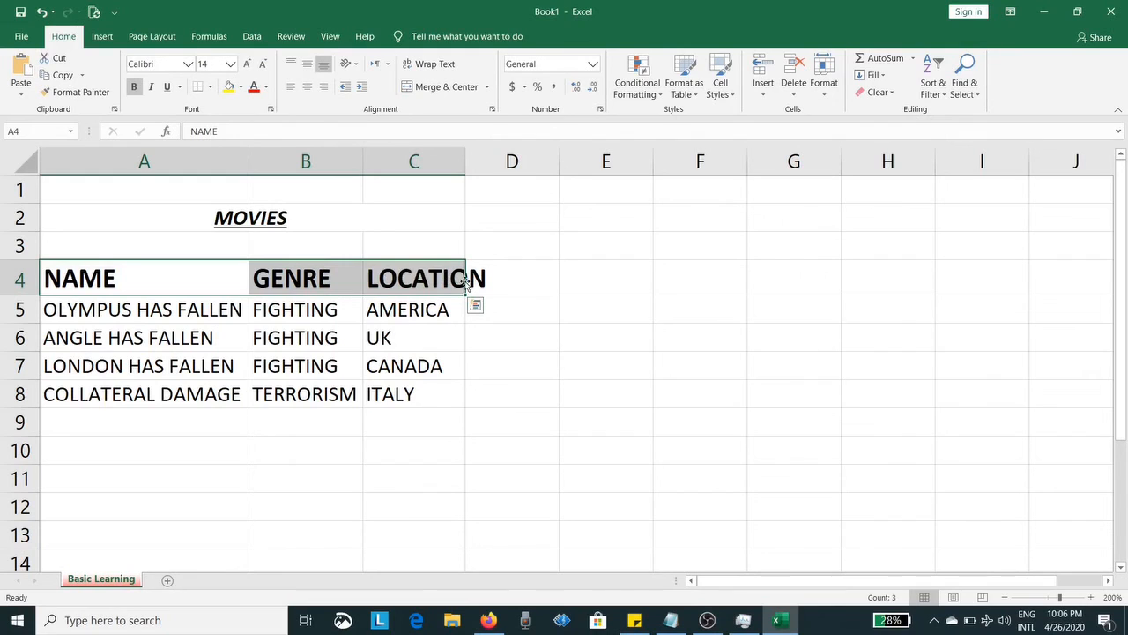
Auto-fit columns A through C again to suit the enlarged header text.
left_click(110, 167)
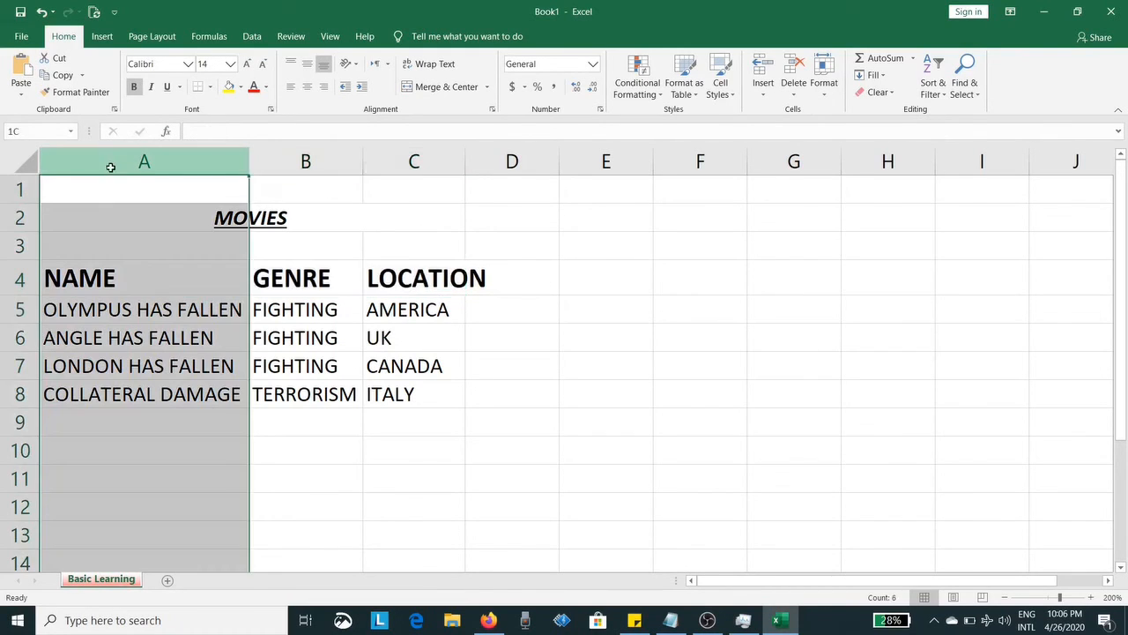
left_click_drag(110, 167, 374, 158)
double_click(364, 159)
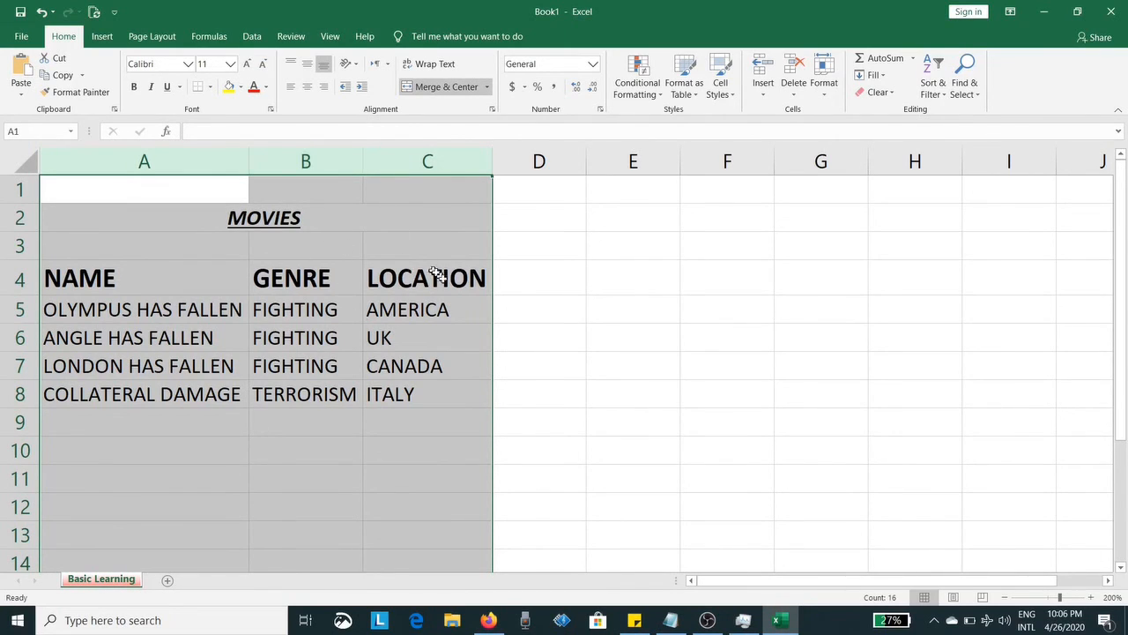
left_click(204, 385)
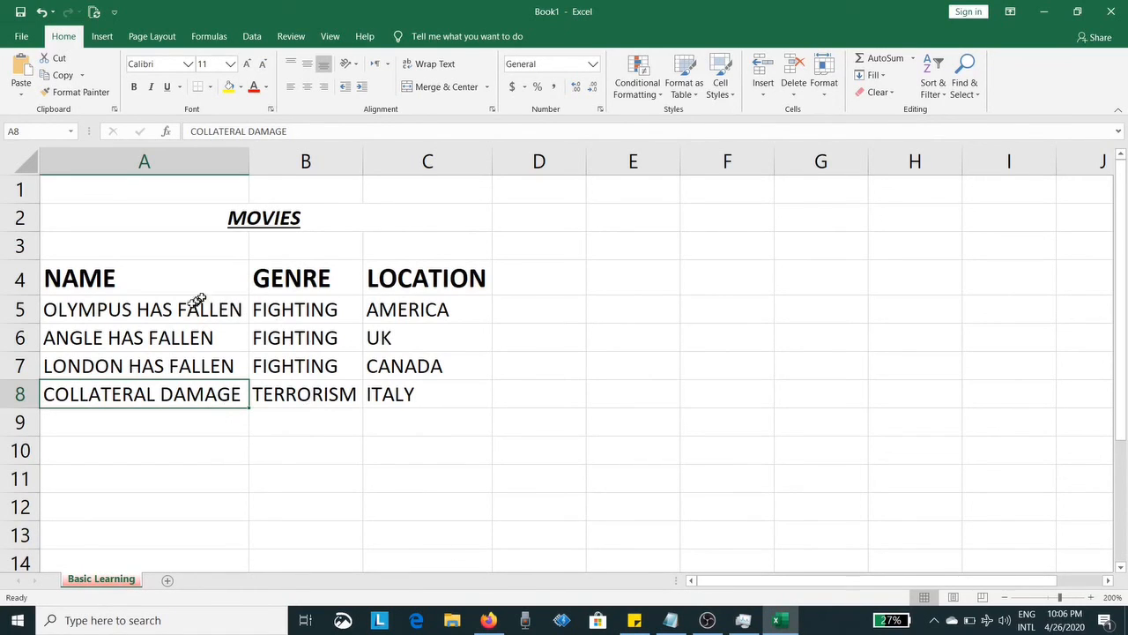
left_click(171, 310)
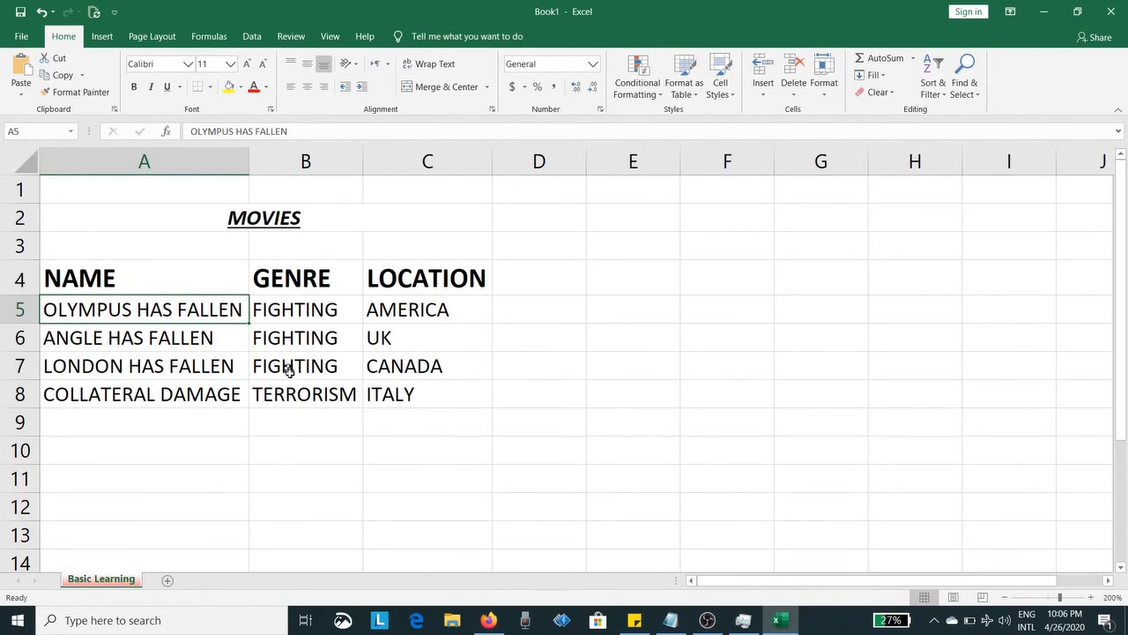
Enter "BEING ON A CELL" in cell B10 and "BEING IN A CELL" in cell B11.
left_click(319, 456)
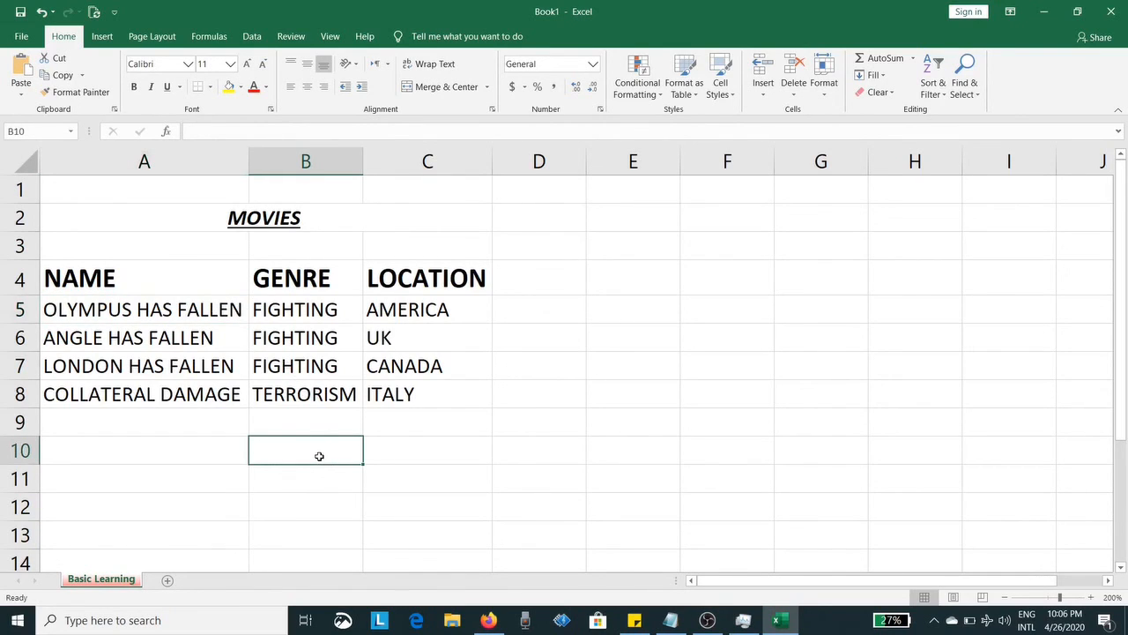
type("BEING ON A CE")
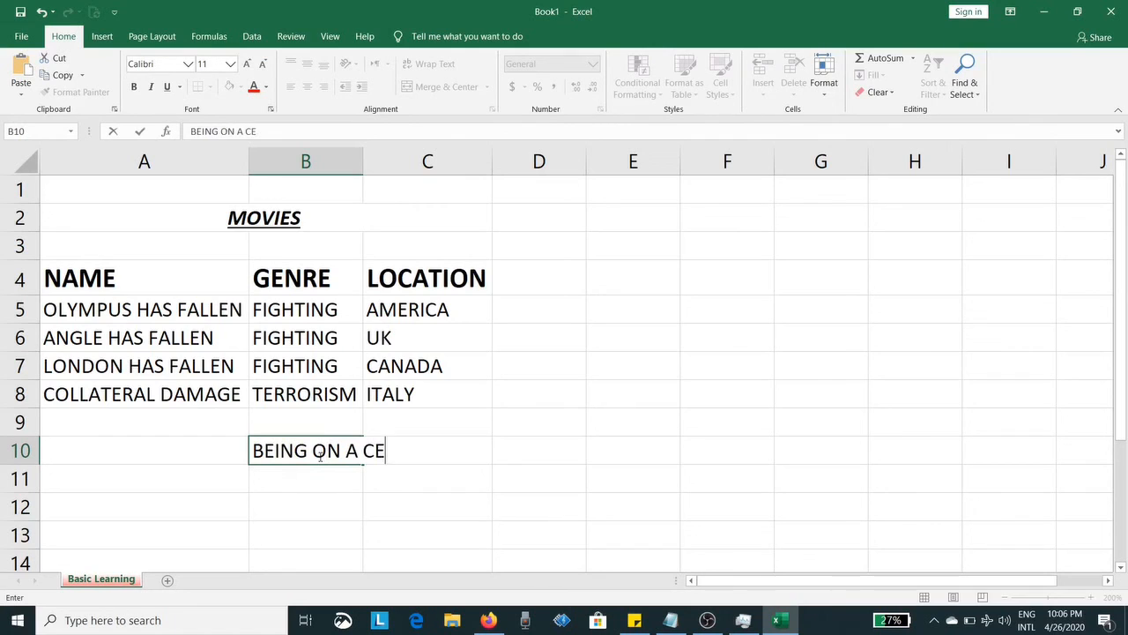
type(",LL")
key("Return")
type("BEING")
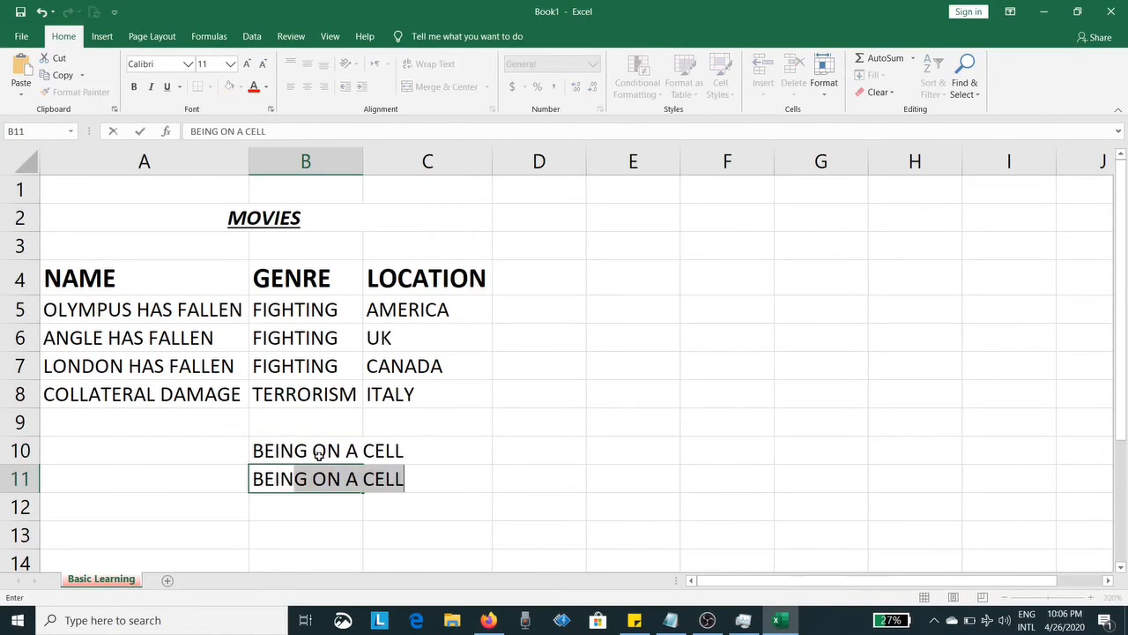
type(" IN A CELL")
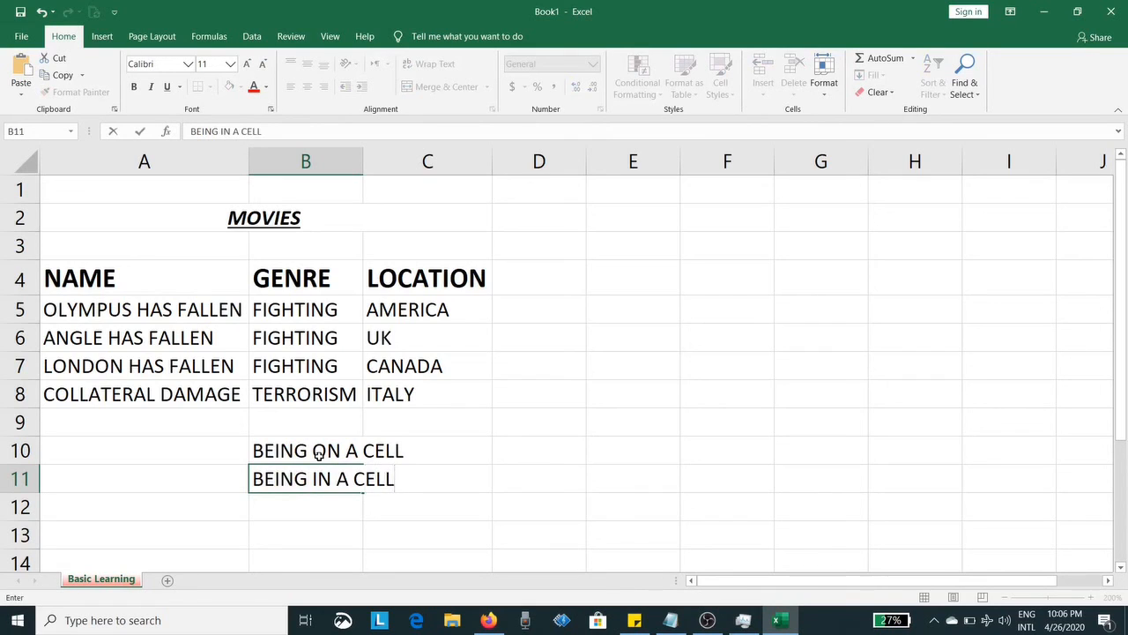
key("Return")
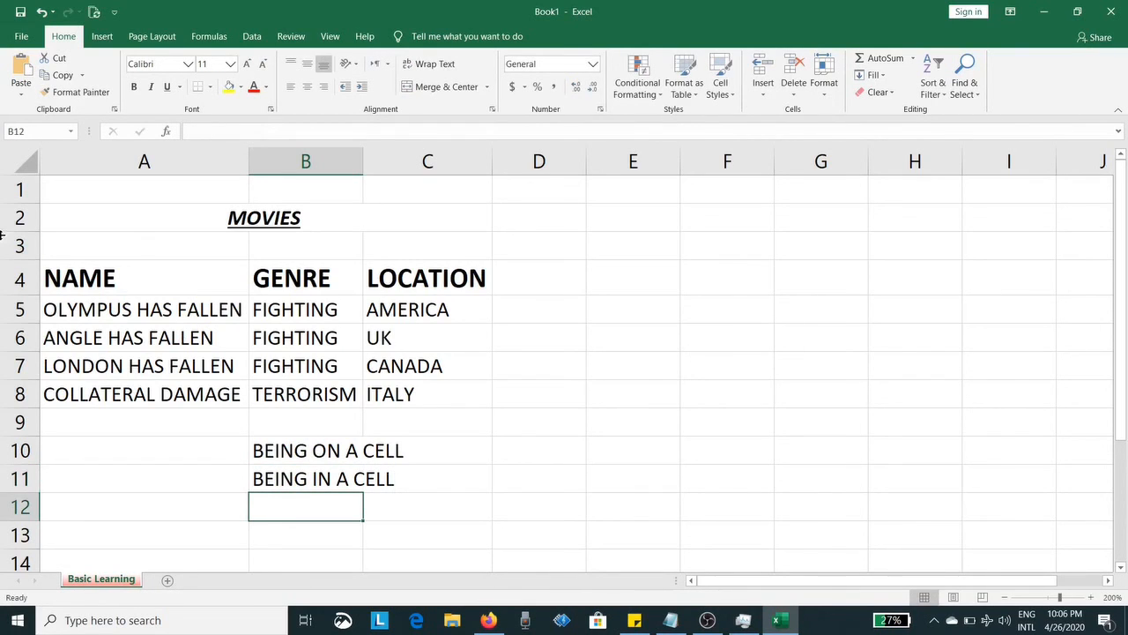
Overwrite the selected movie name in cell A5 with "DASJKFHLAS" and undo the entry.
left_click(117, 306)
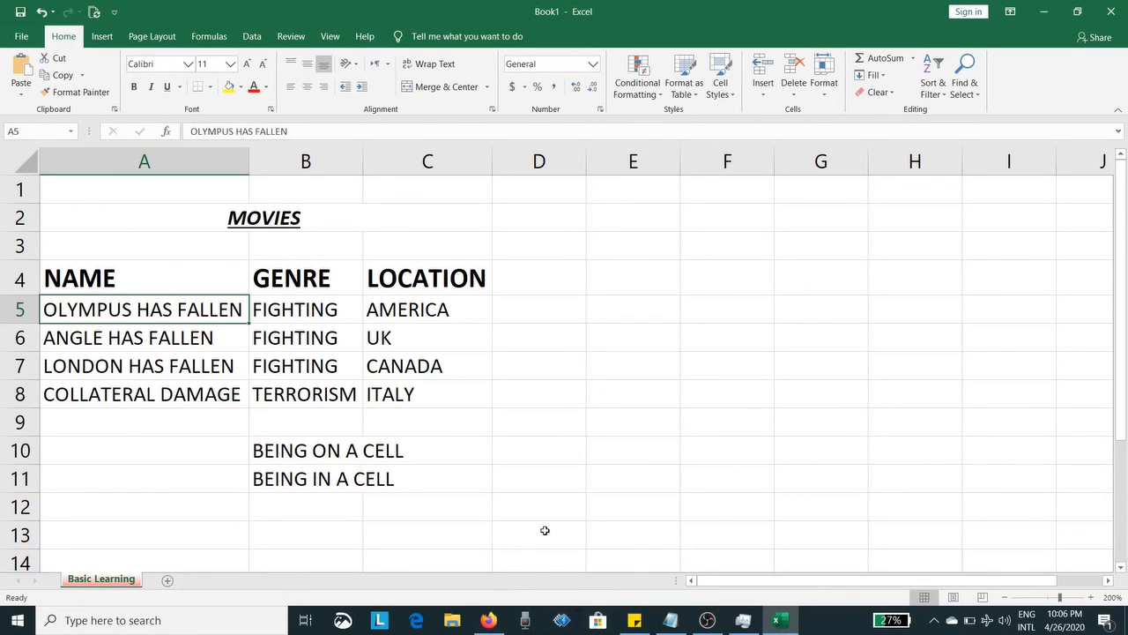
type("DASJKFHLAS")
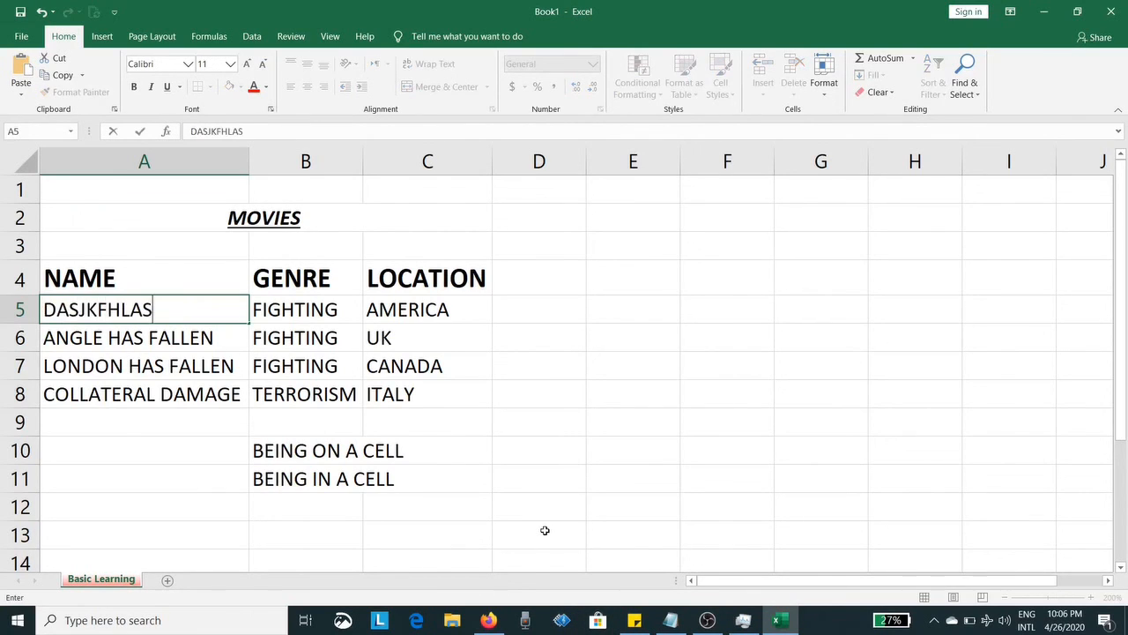
key("Return")
key("ctrl+z")
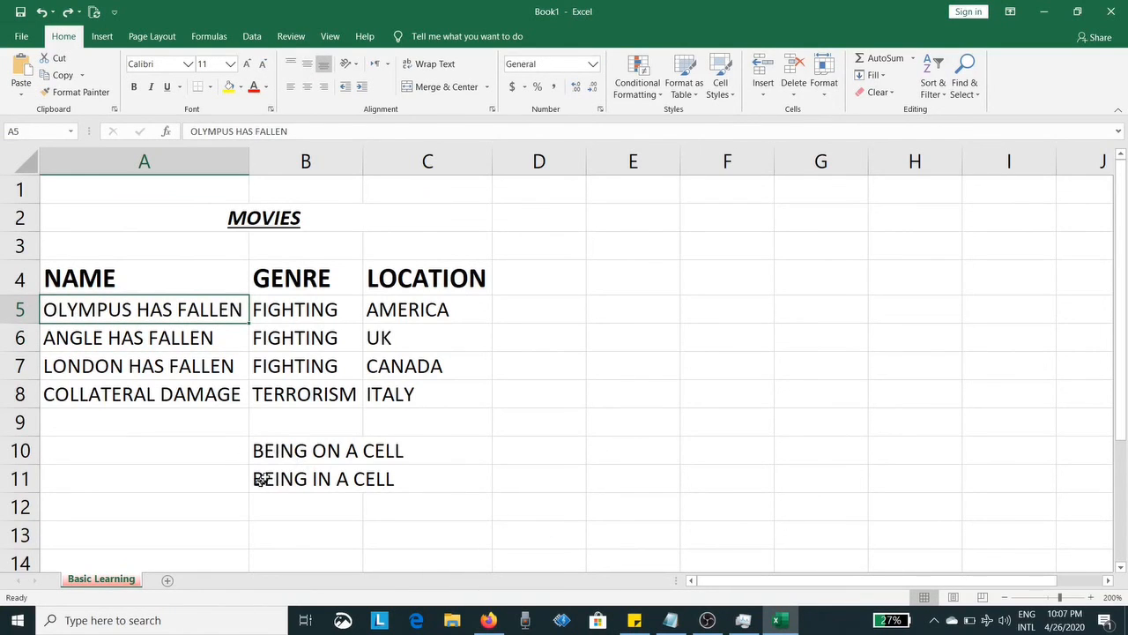
Edit the text inside cell A5, trying extra characters at the end of OLYMPUS and restoring "OLYMPUS HAS FALLEN".
double_click(132, 309)
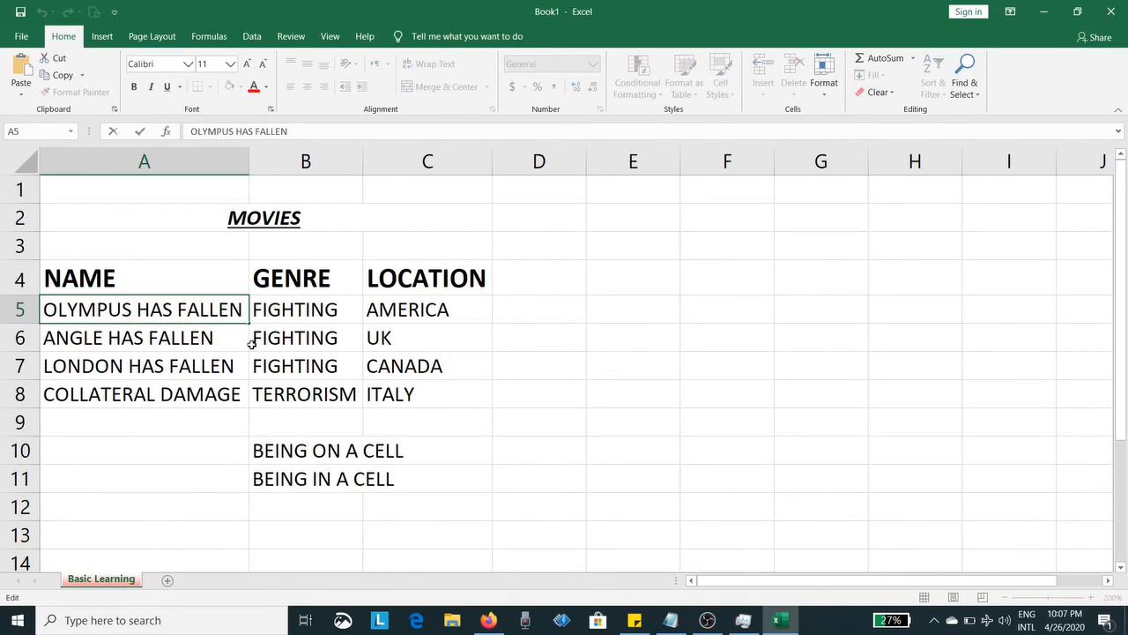
type("\\")
key("BackSpace")
key("BackSpace")
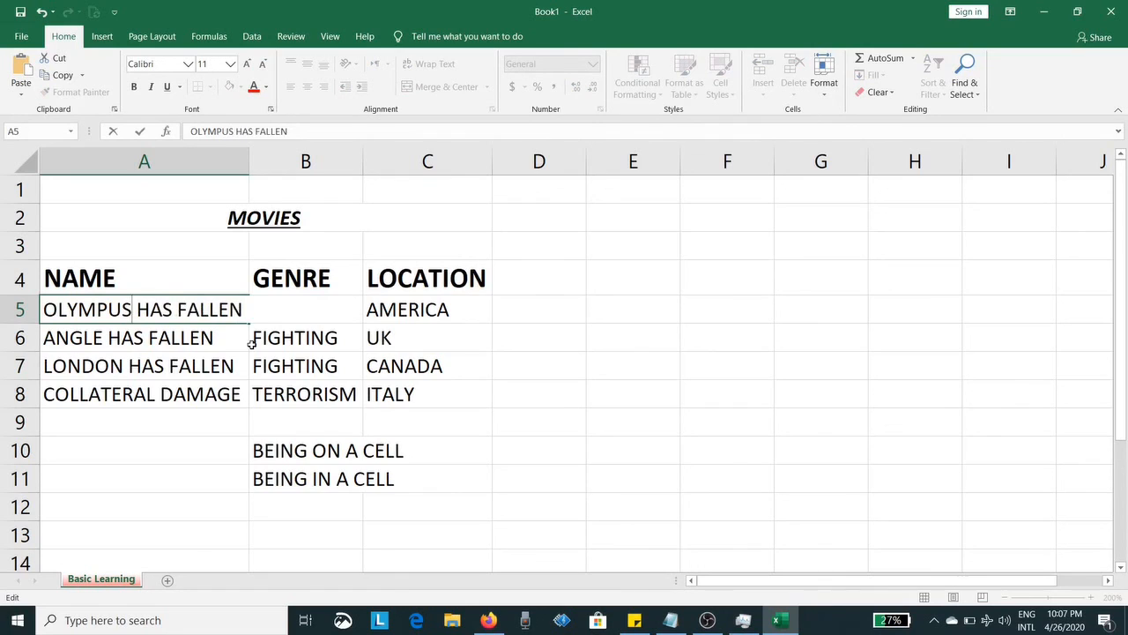
type("KDJSLK")
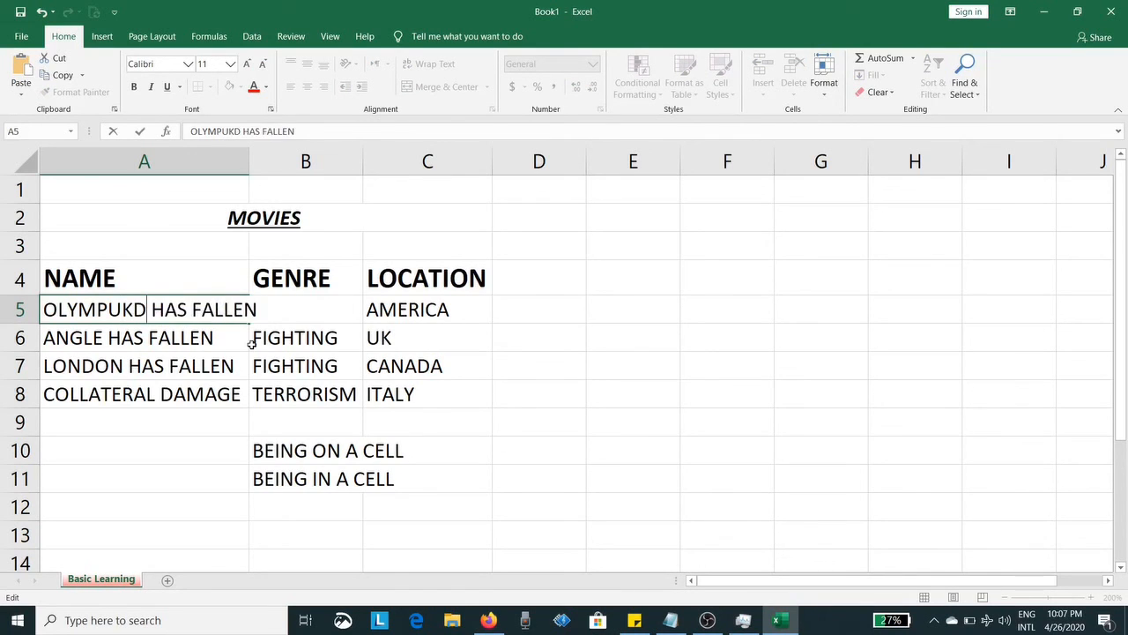
key("BackSpace")
key("BackSpace")
key("BackSpace")
key("BackSpace")
key("BackSpace")
key("BackSpace")
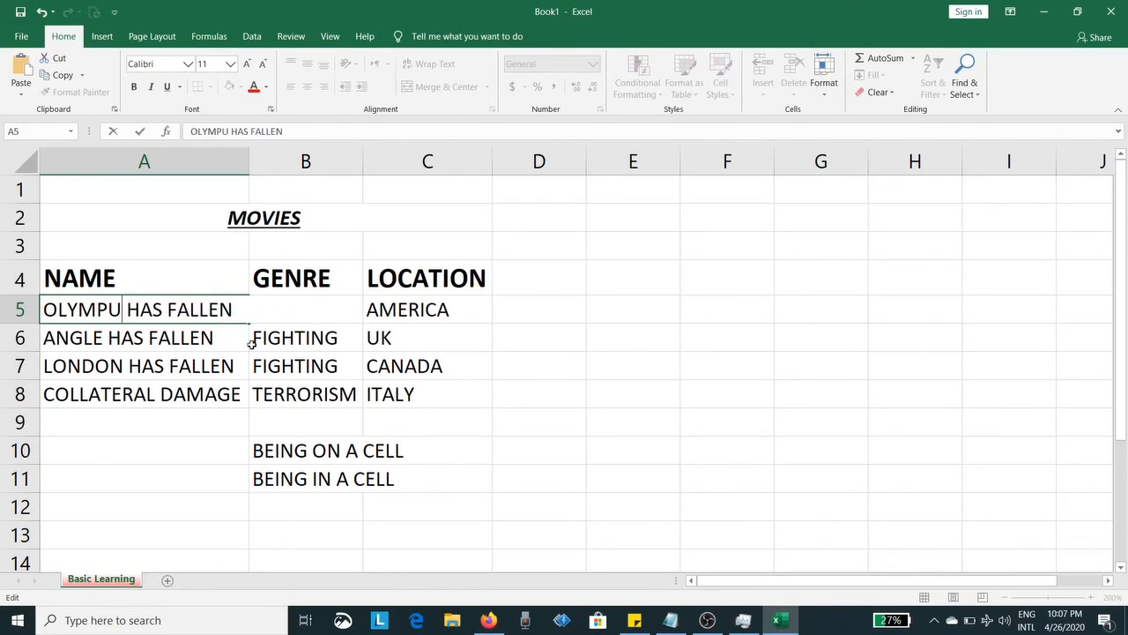
type("S")
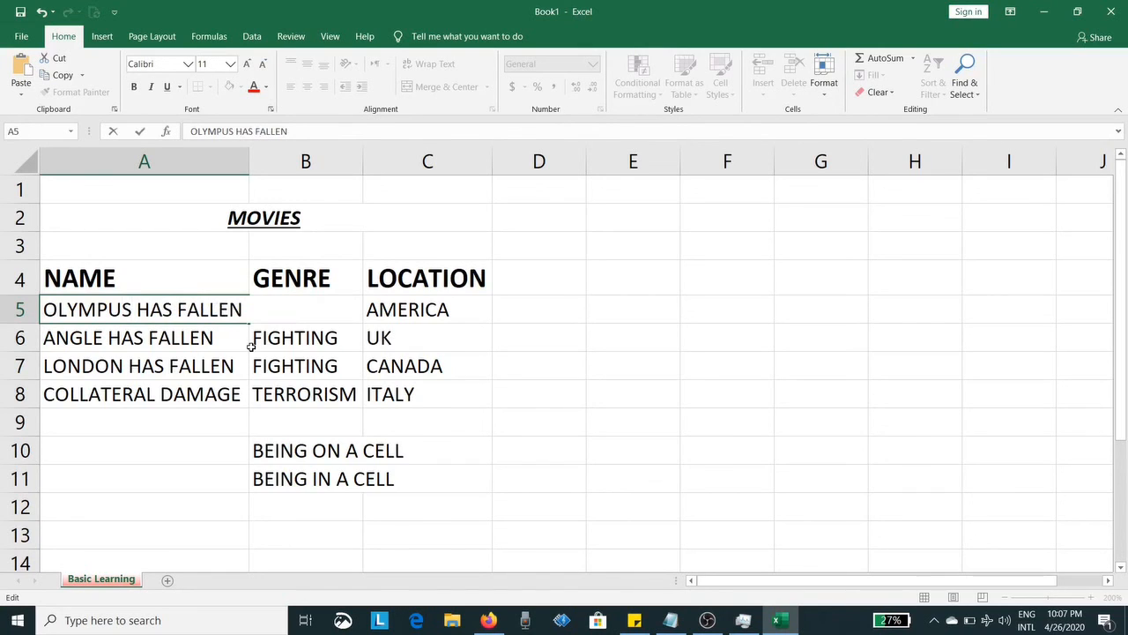
key("Return")
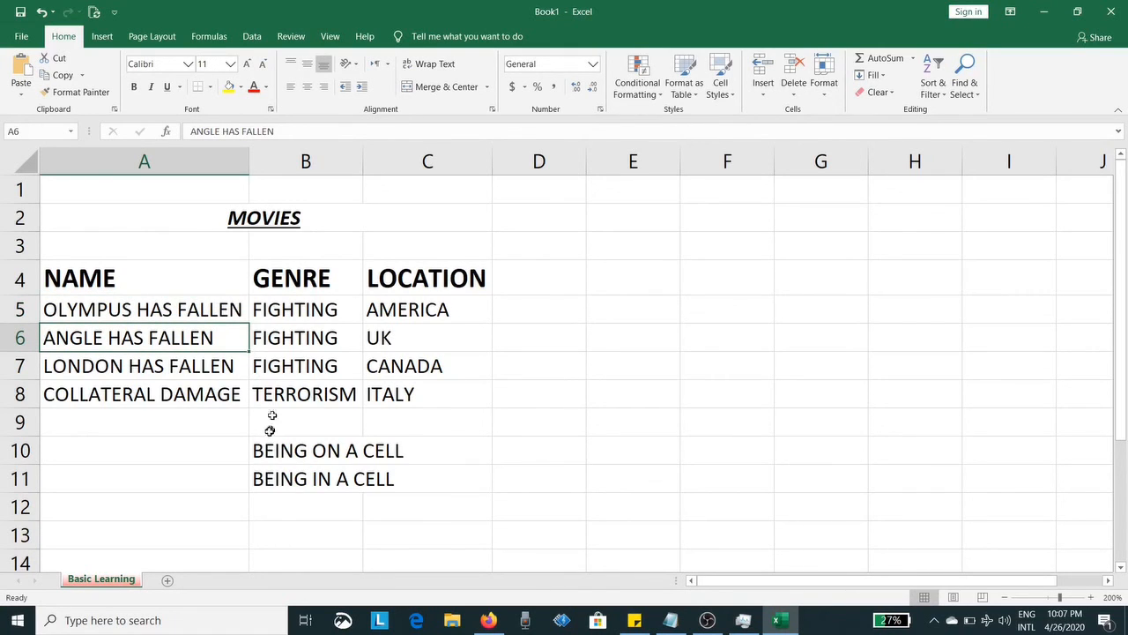
Clear the "BEING ON A CELL" and "BEING IN A CELL" notes from range B10:C11.
left_click_drag(259, 446, 391, 482)
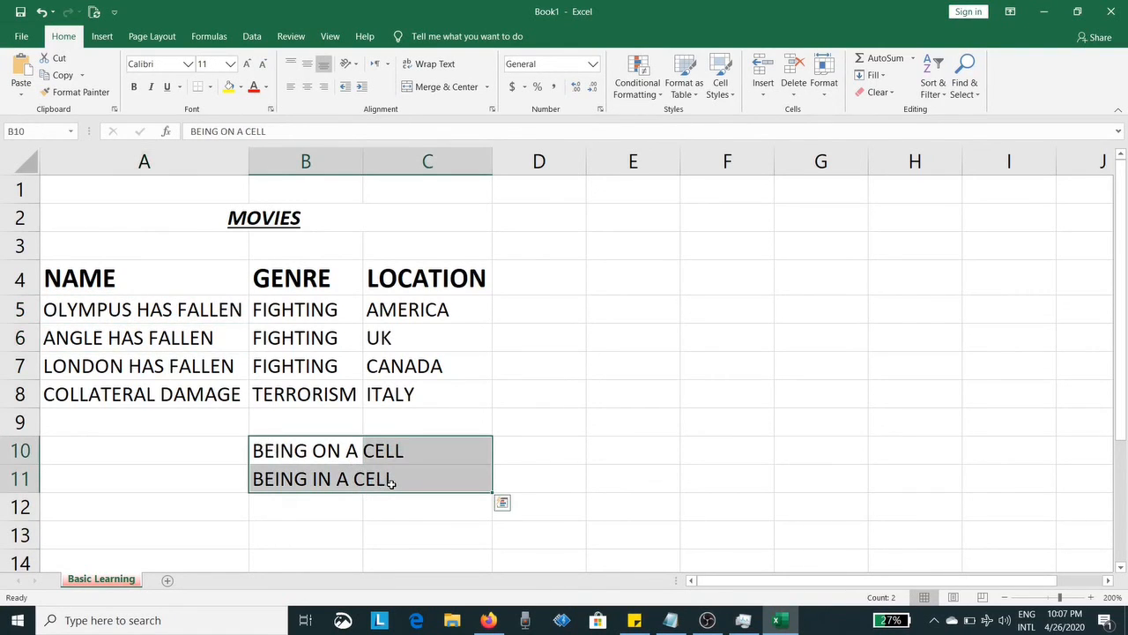
key("Delete")
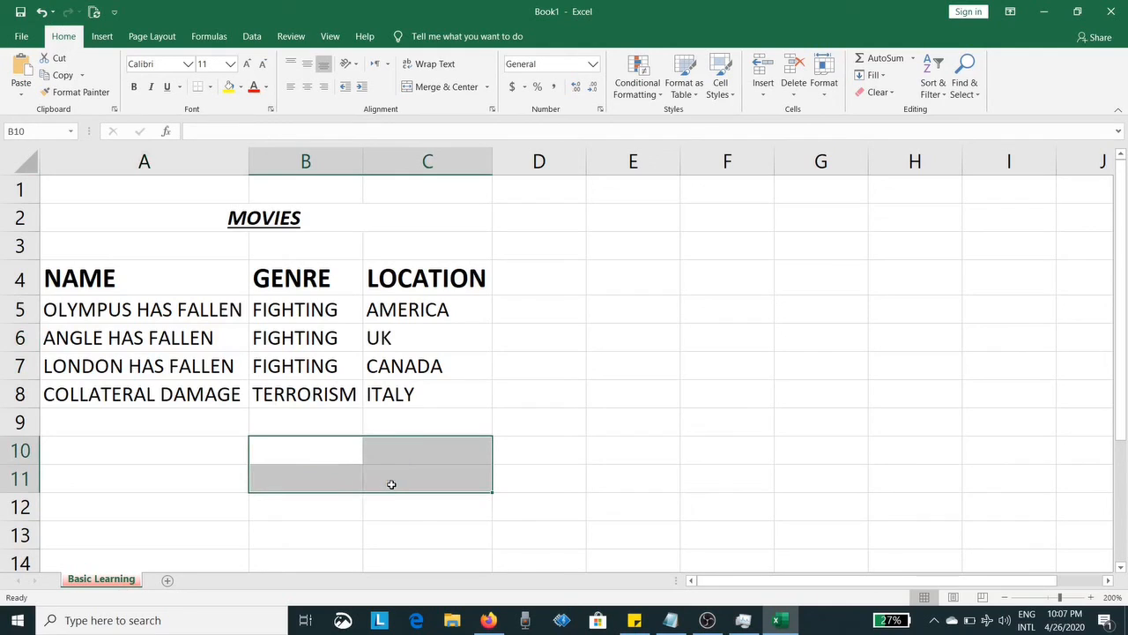
left_click(564, 315)
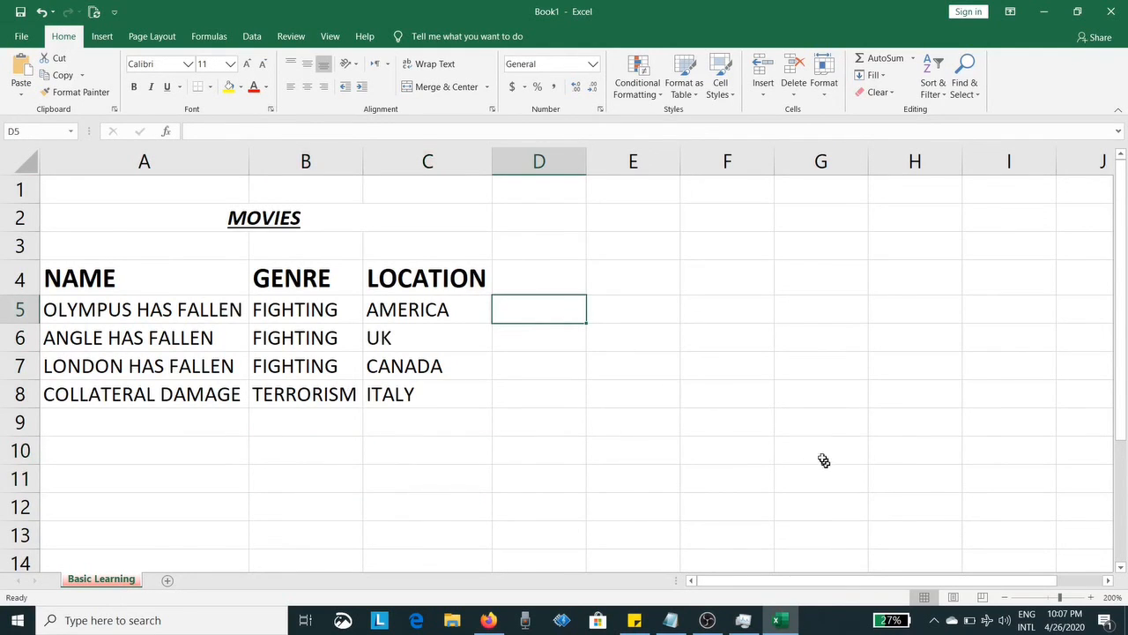
Review the available page layout, formula, conditional formatting, sort and filter, picture insertion and data commands.
left_click(102, 38)
left_click(141, 36)
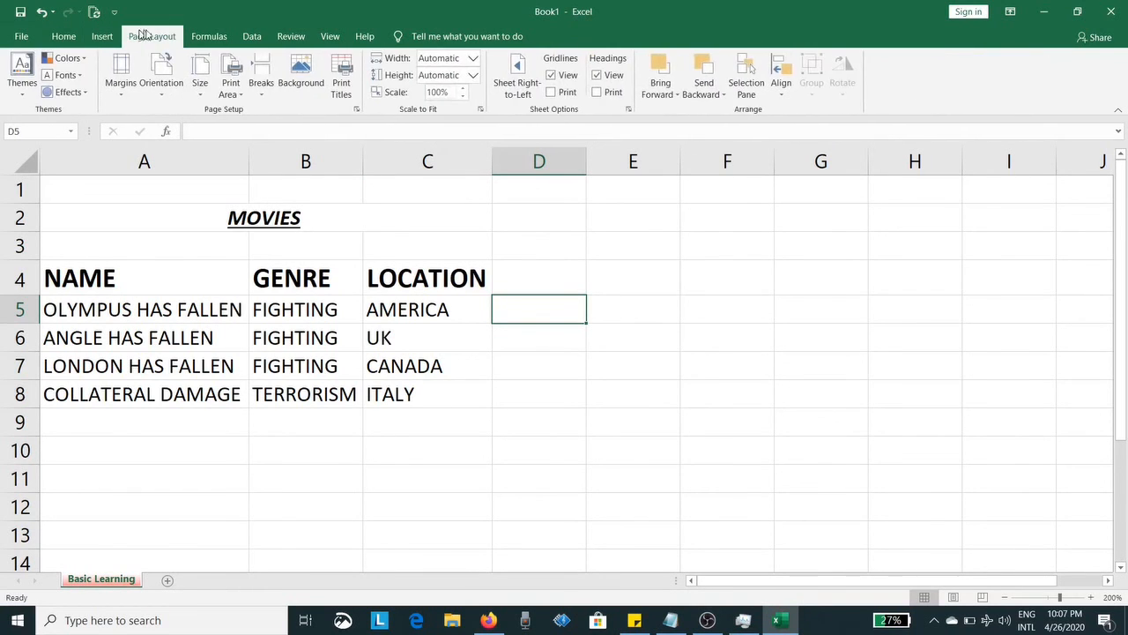
left_click(207, 36)
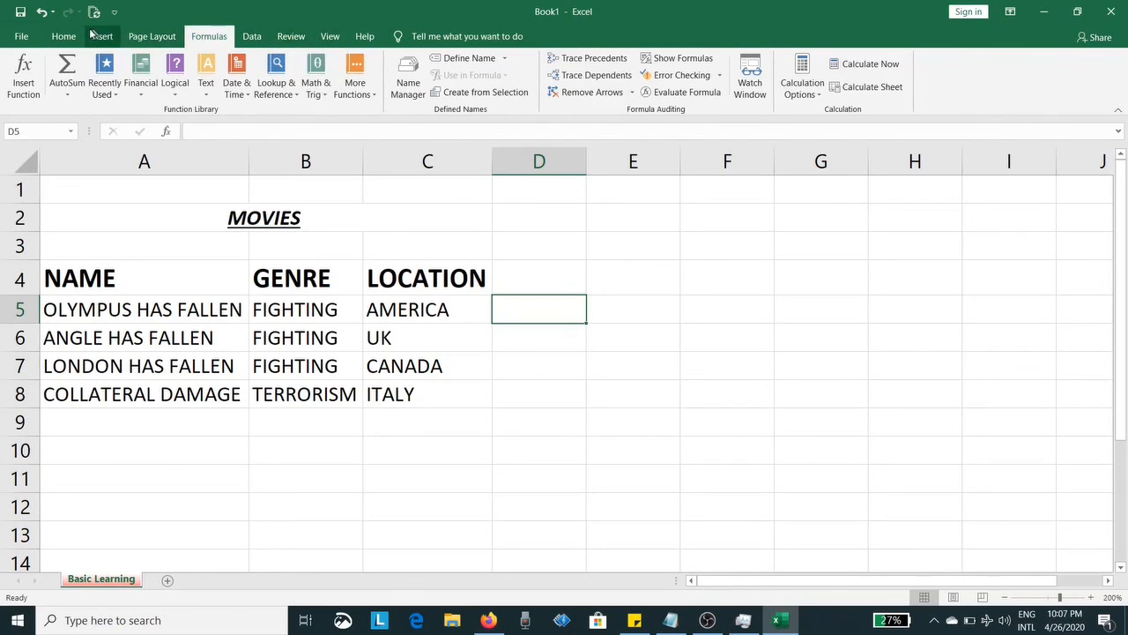
left_click(62, 36)
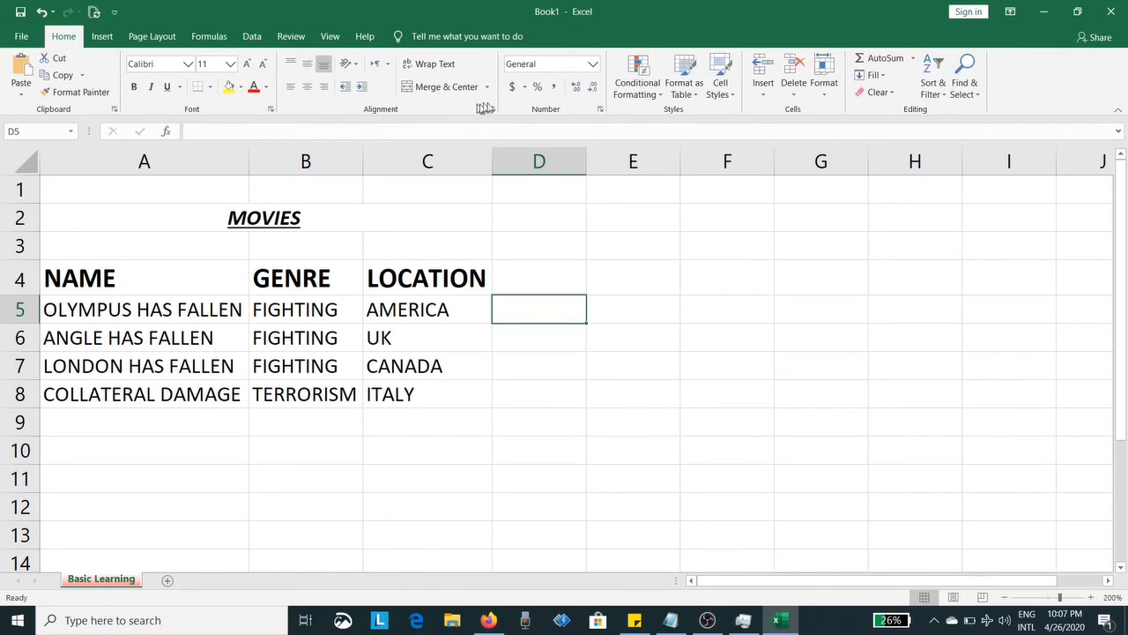
left_click(652, 97)
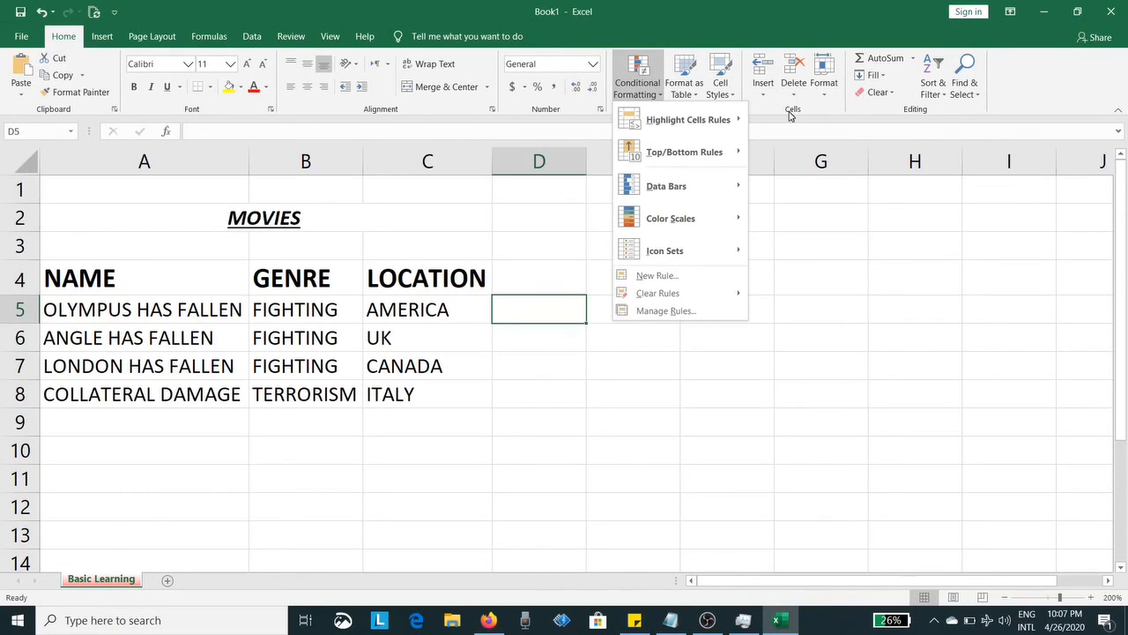
left_click(941, 96)
left_click(941, 95)
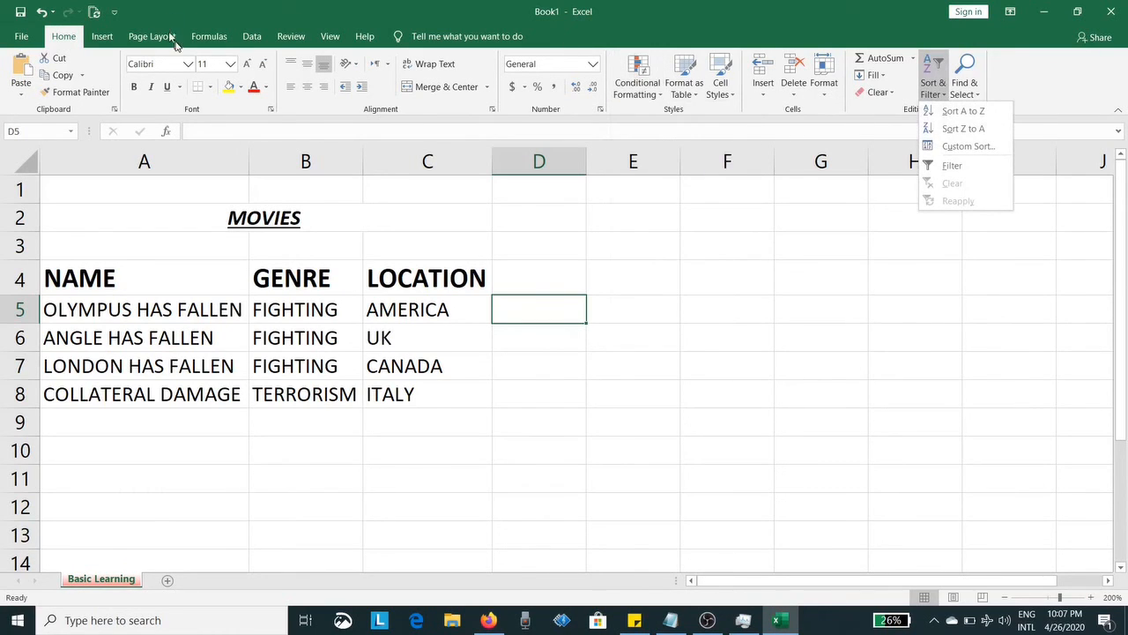
left_click(103, 36)
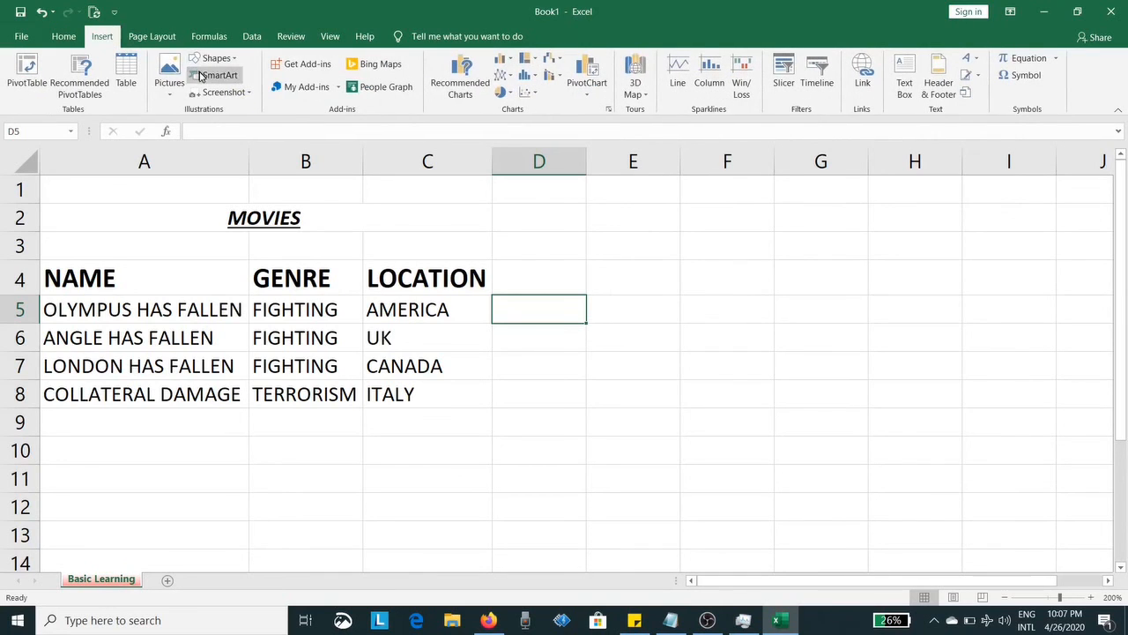
left_click(168, 98)
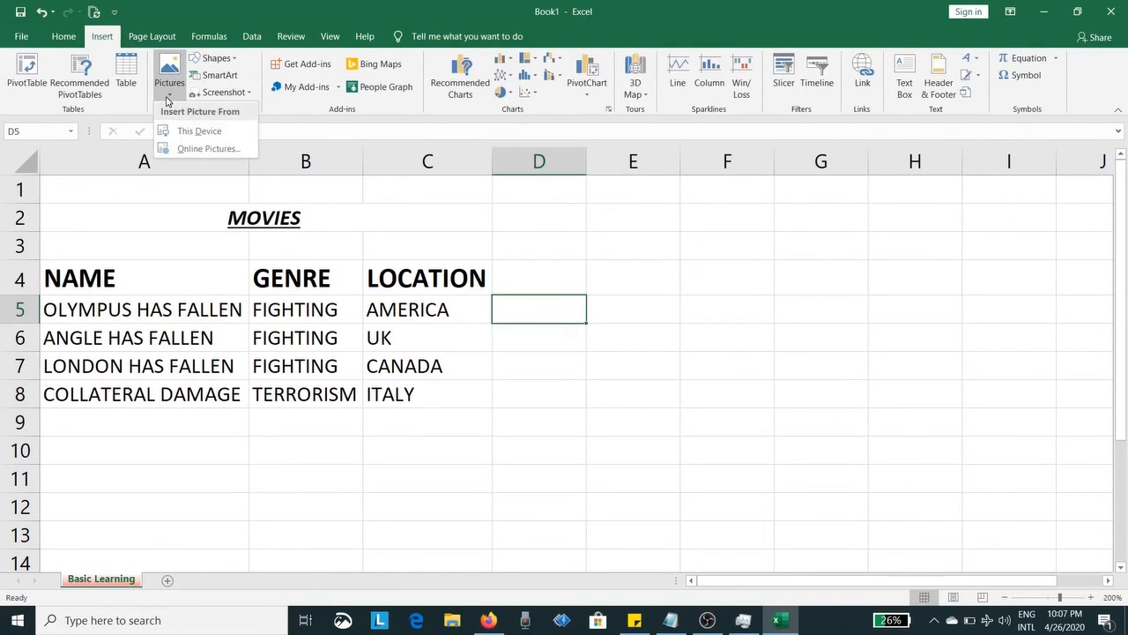
left_click(220, 37)
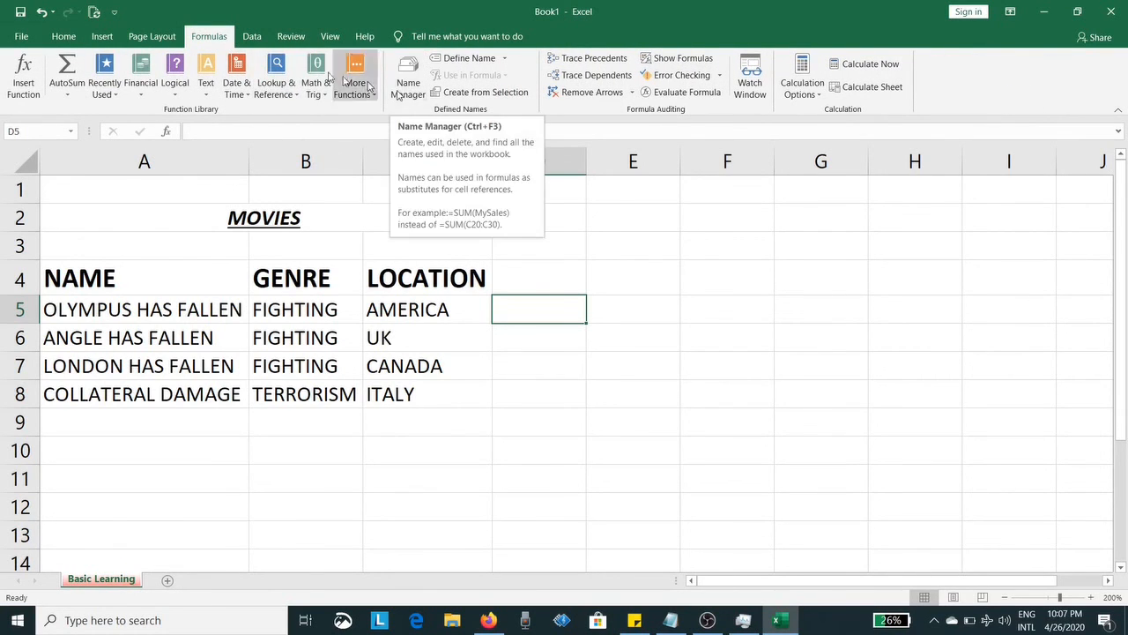
left_click(249, 39)
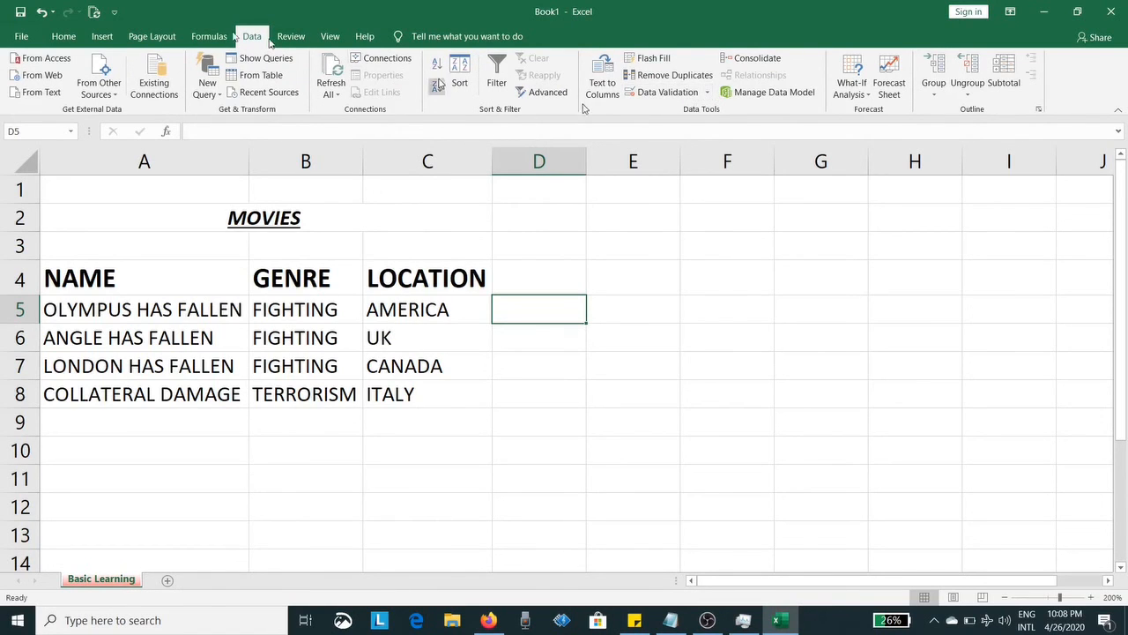
left_click(64, 36)
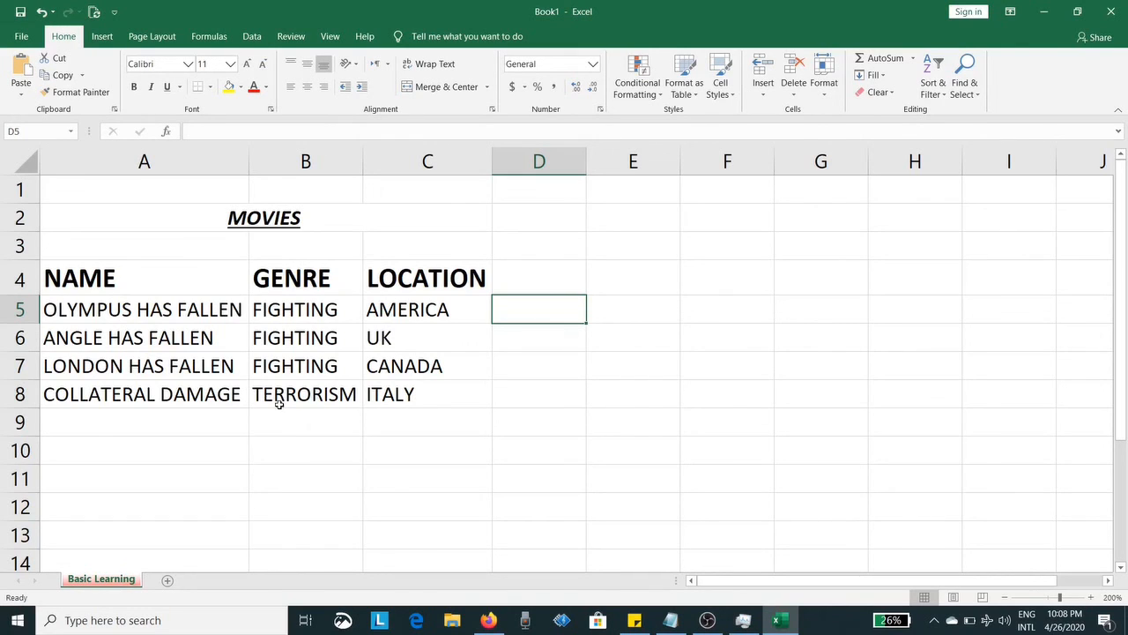
left_click(152, 316)
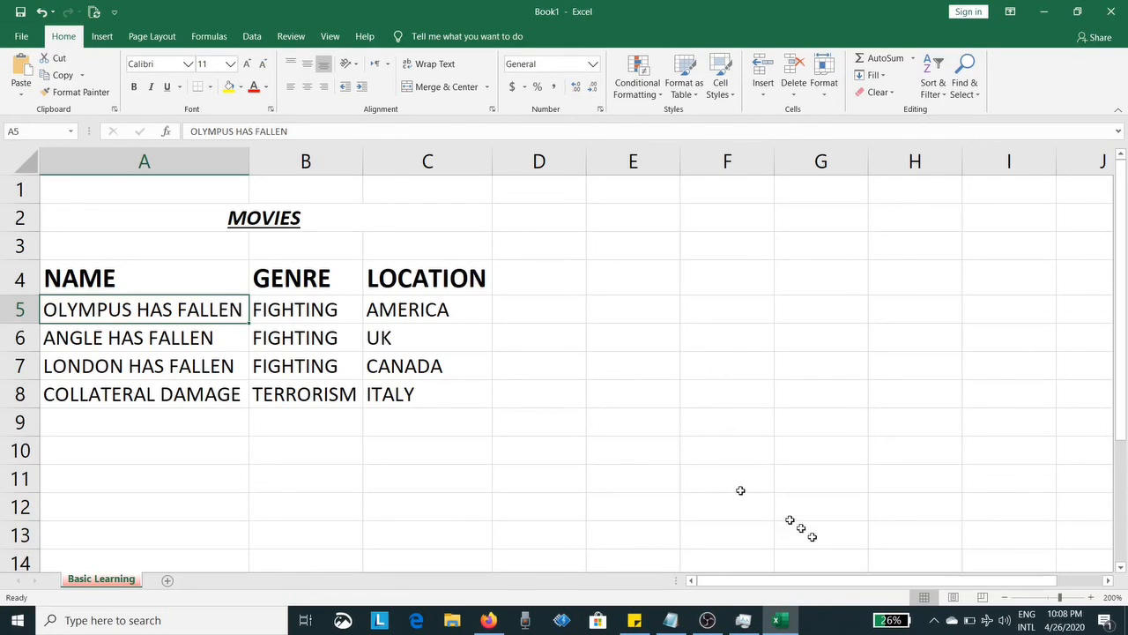
Switch to the Notepad notes and add the line "good bye" at the end, a few blank lines below the existing text.
key("alt+Tab")
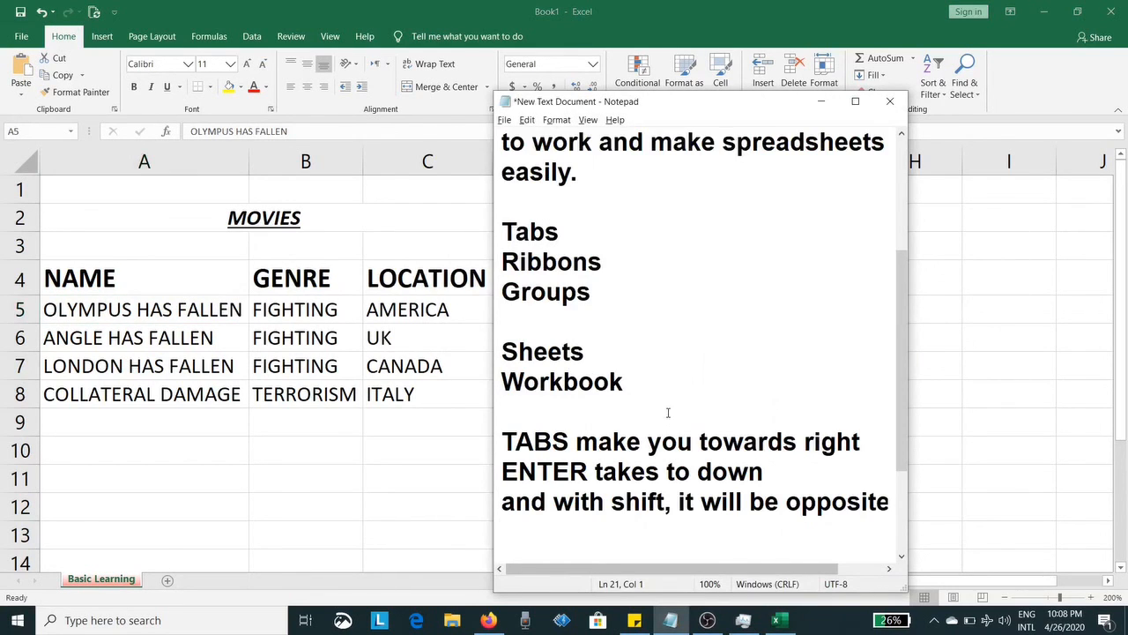
key("Return")
key("Return")
key("Return")
type("gOO")
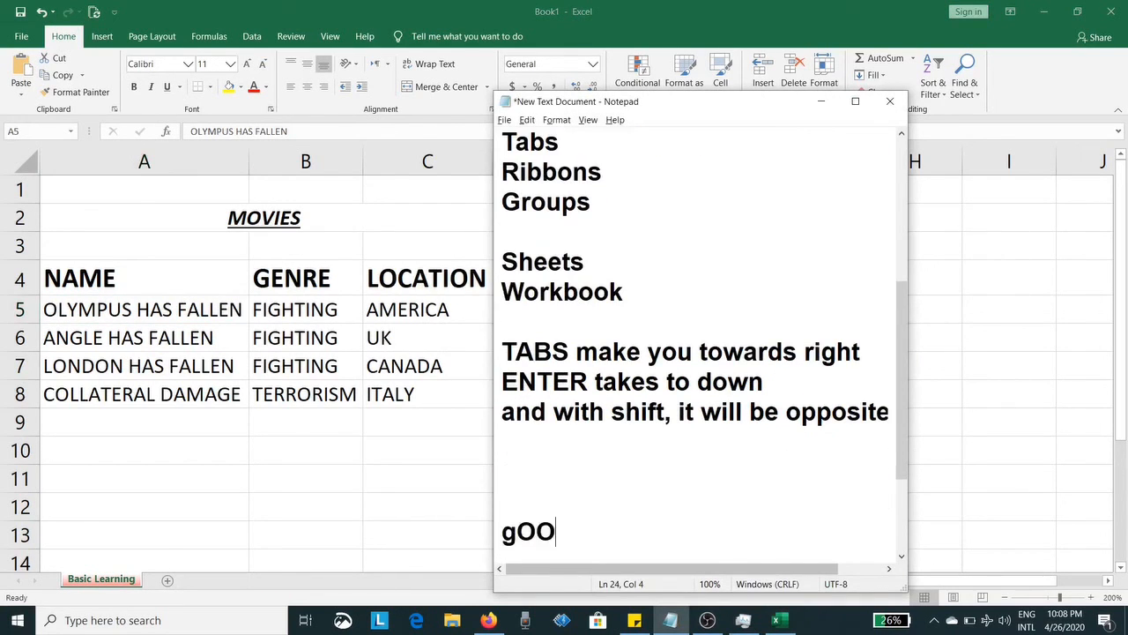
key("BackSpace")
key("BackSpace")
key("BackSpace")
type("good b")
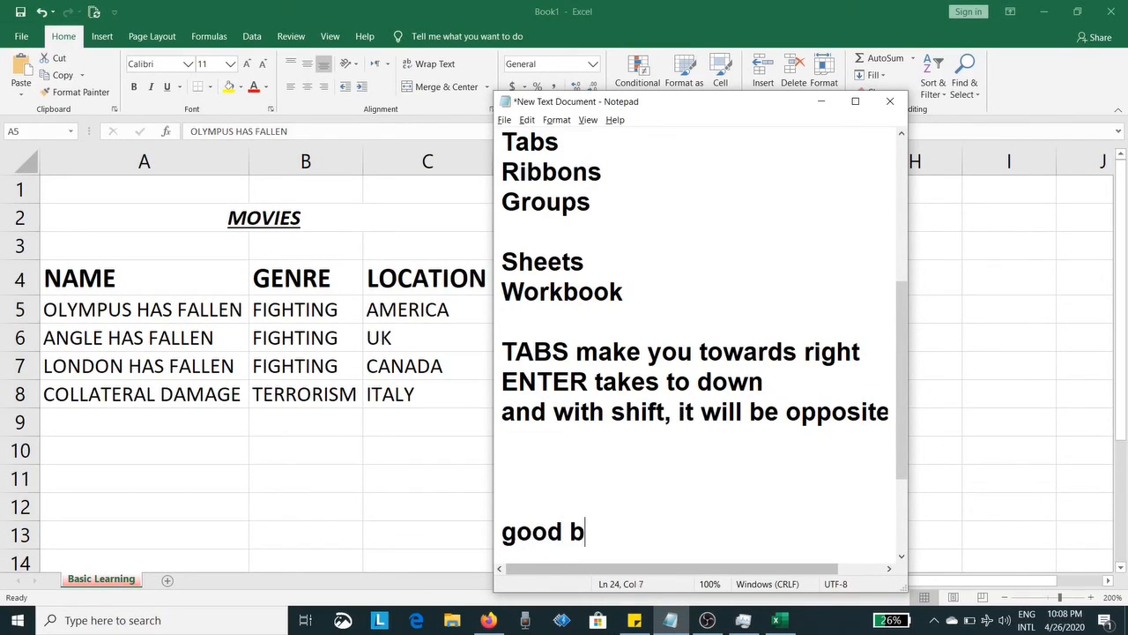
type("ye")
key("Return")
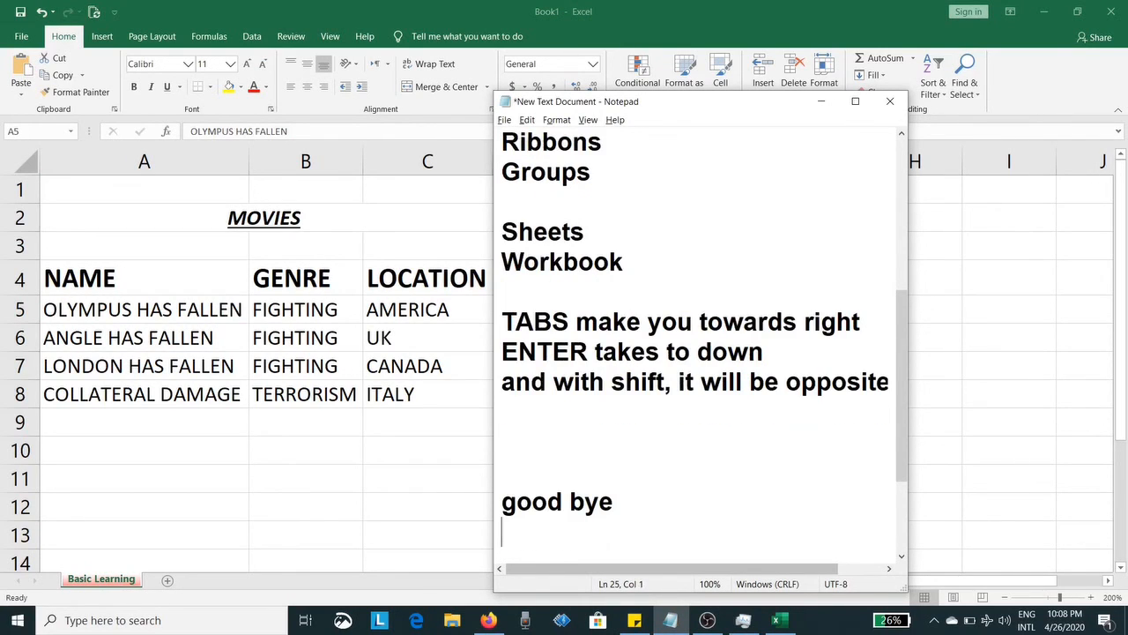